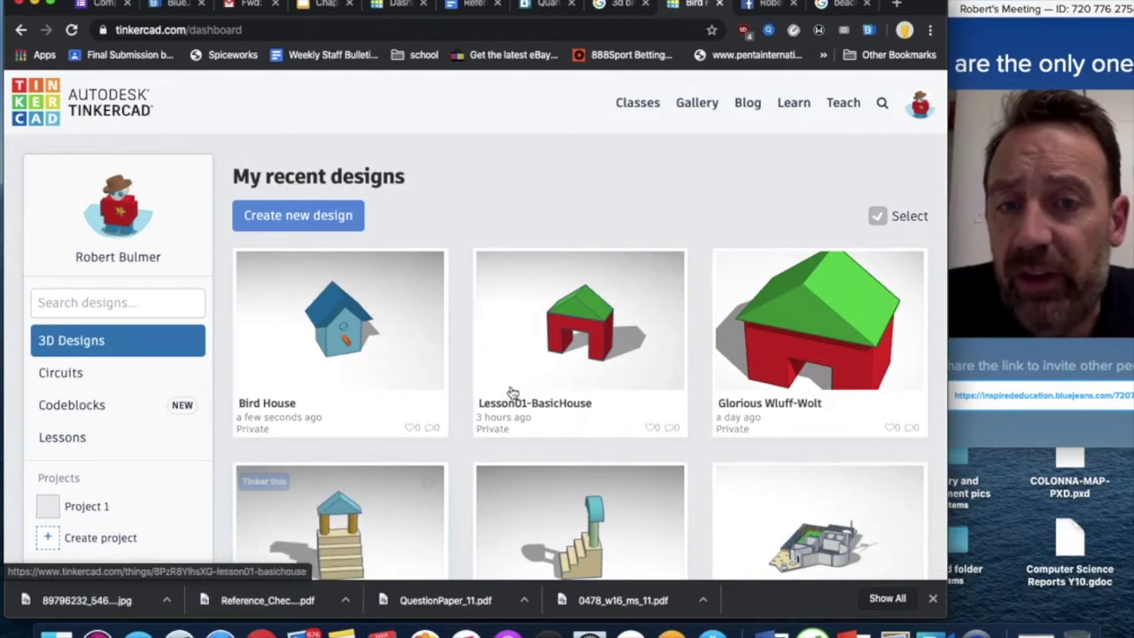
# Open the Bird House design from My recent designs in the 3D editor
pyautogui.click(312, 344)
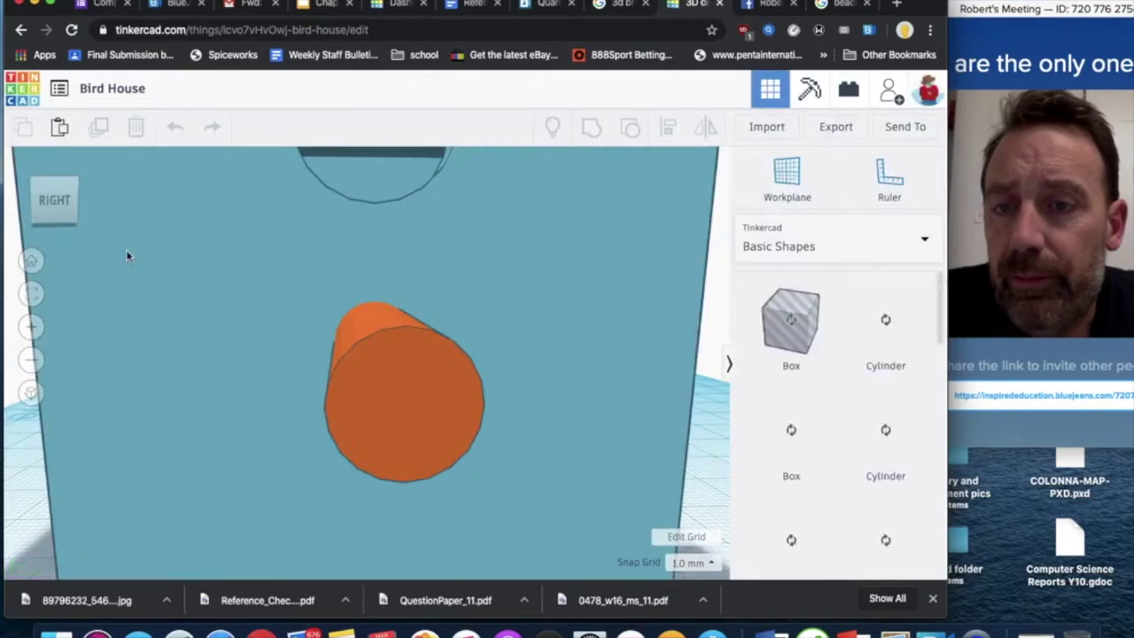
# Show the bird house from Home view, then an angled corner view, and browse Basic Shapes
pyautogui.click(33, 263)
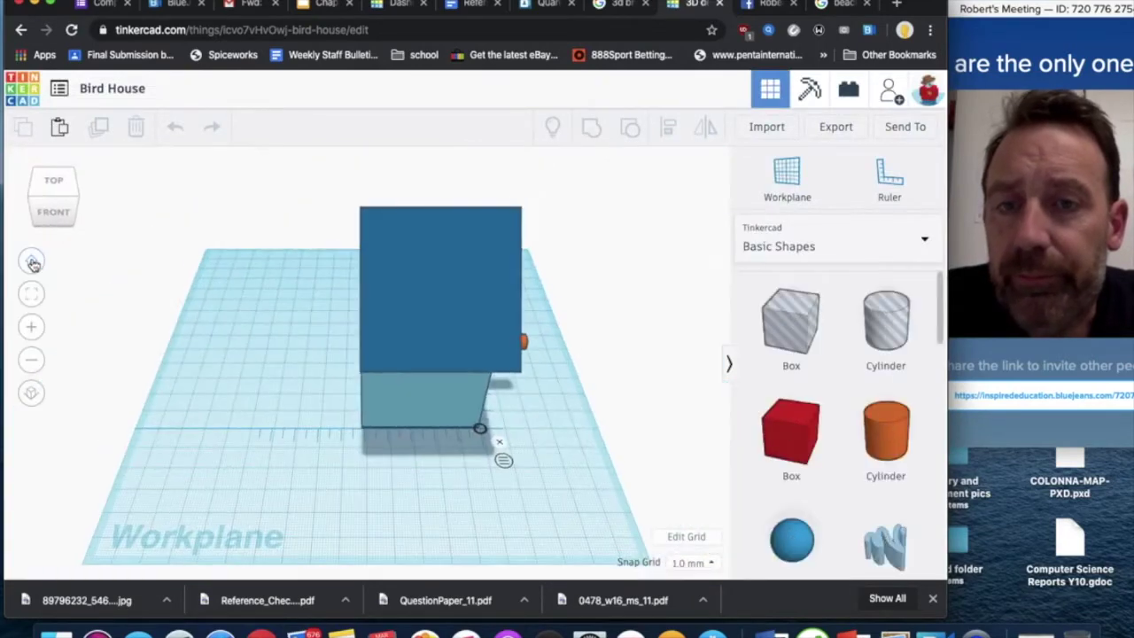
pyautogui.click(71, 193)
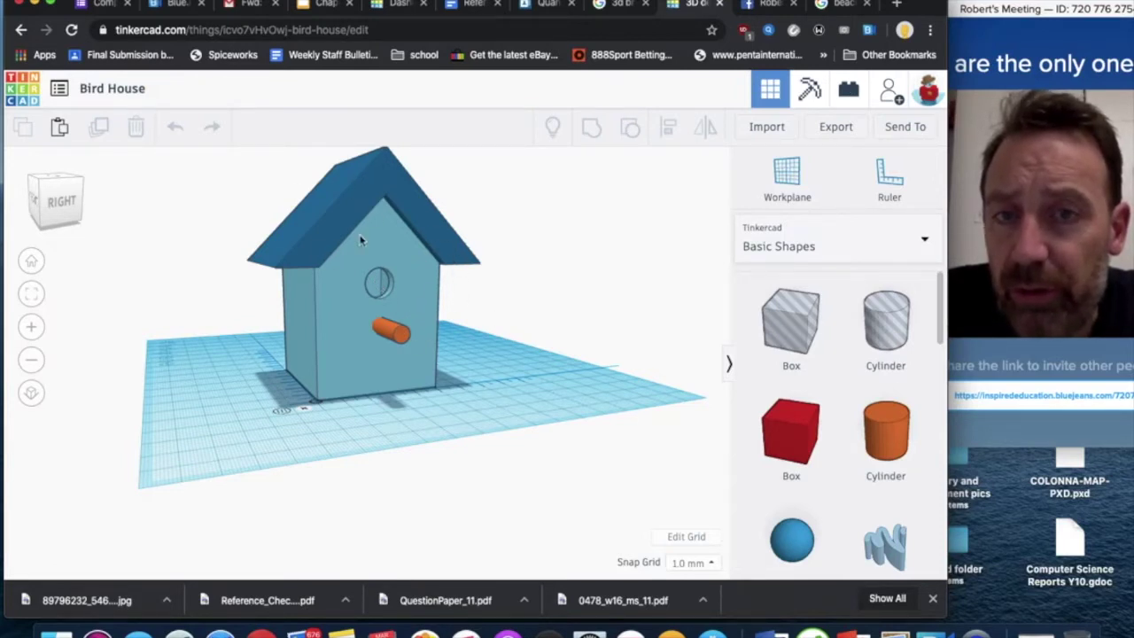
pyautogui.scroll(-3, 841, 528)
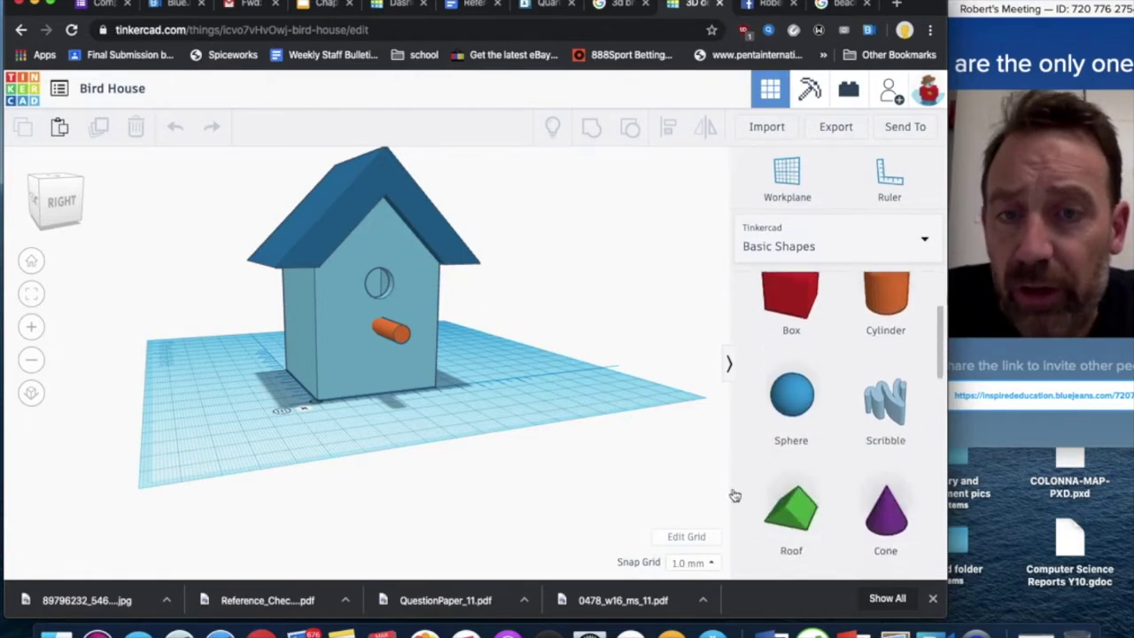
pyautogui.scroll(-5, 889, 539)
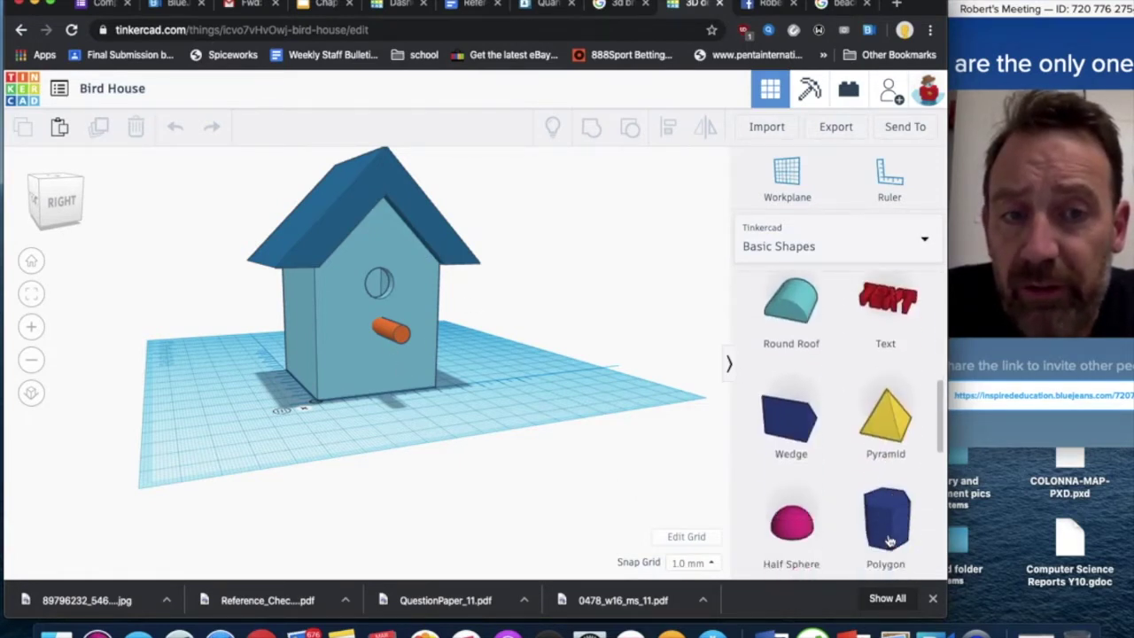
pyautogui.scroll(-2, 887, 539)
pyautogui.scroll(10, 886, 532)
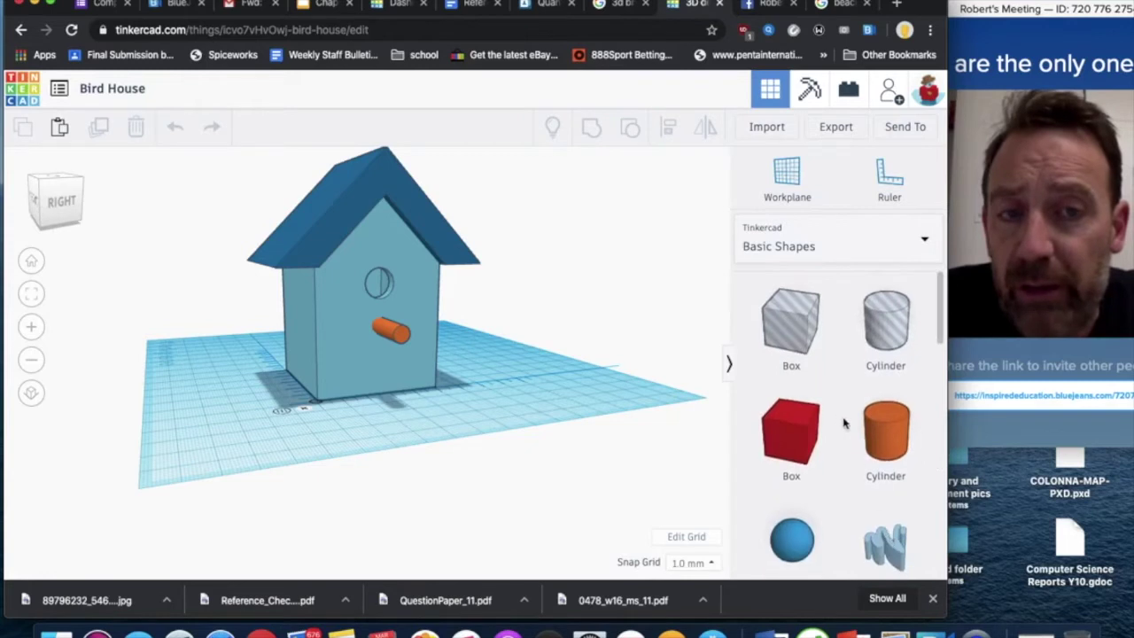
pyautogui.scroll(-6, 852, 453)
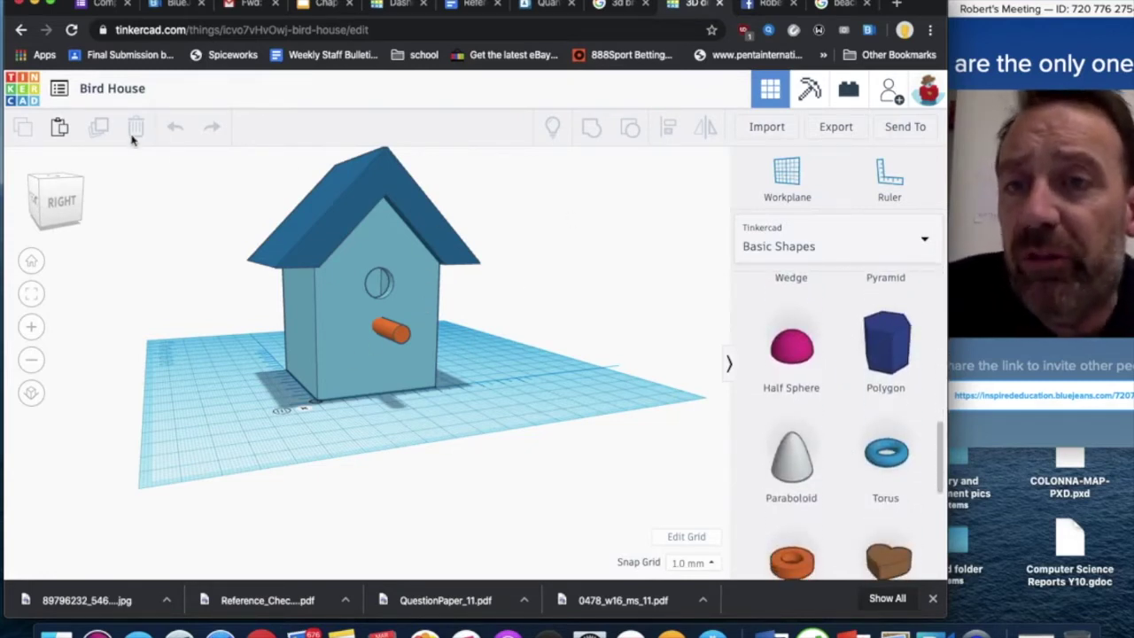
# Start a new blank design and place a red box on the workplane
pyautogui.click(25, 95)
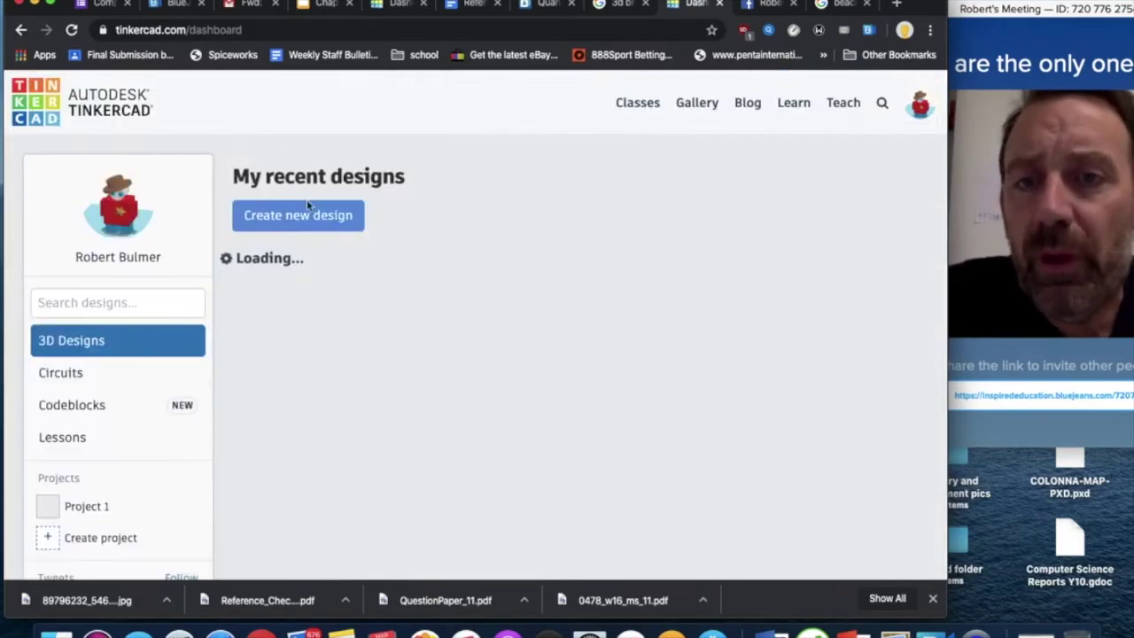
pyautogui.click(288, 217)
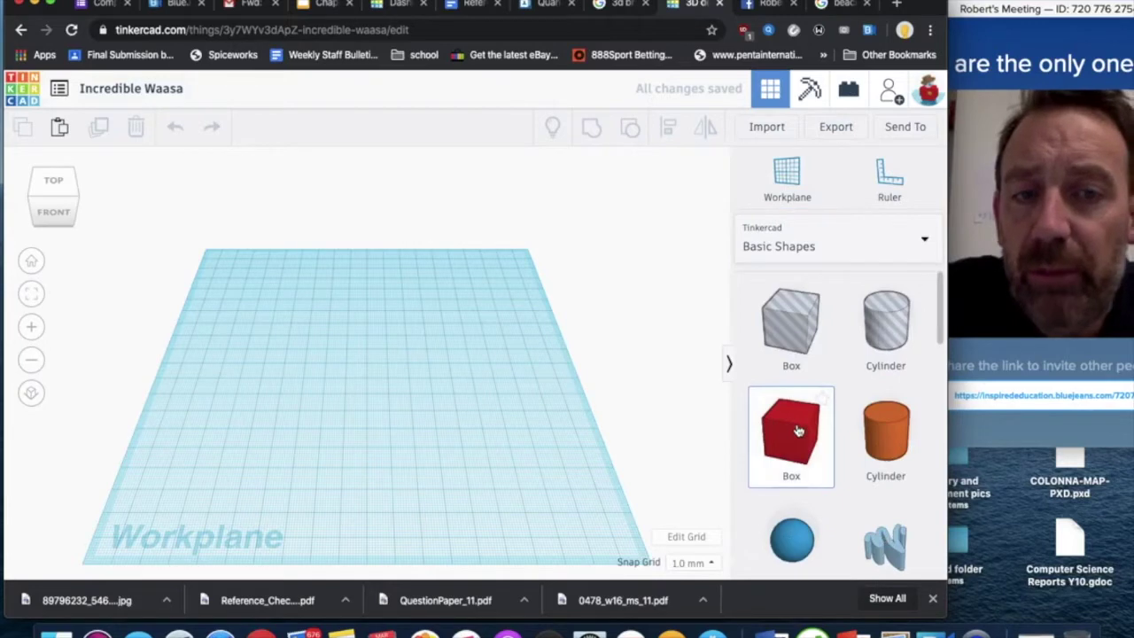
pyautogui.moveTo(798, 430); pyautogui.dragTo(363, 379)
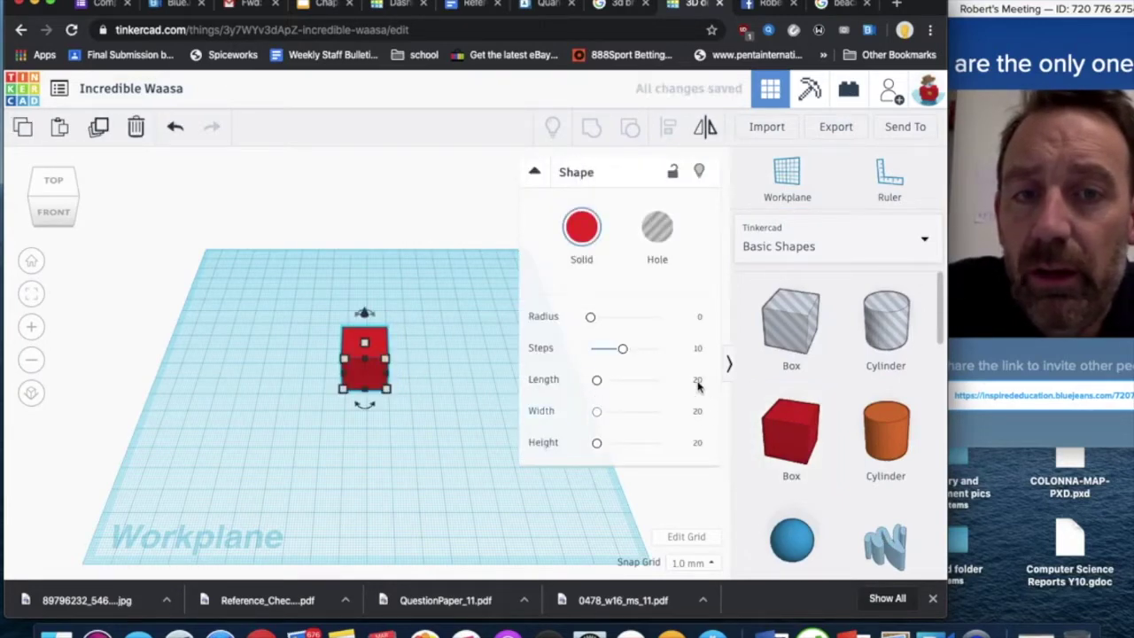
# Resize the red box to 50 × 50 × 50
pyautogui.click(698, 380)
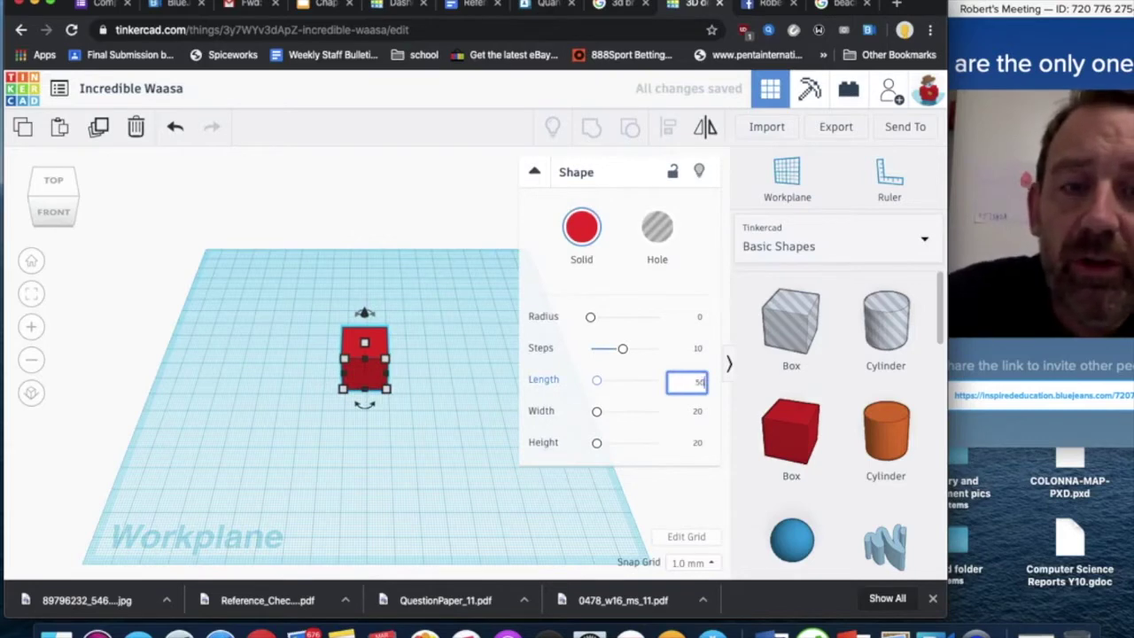
pyautogui.write('50')
pyautogui.click(698, 412)
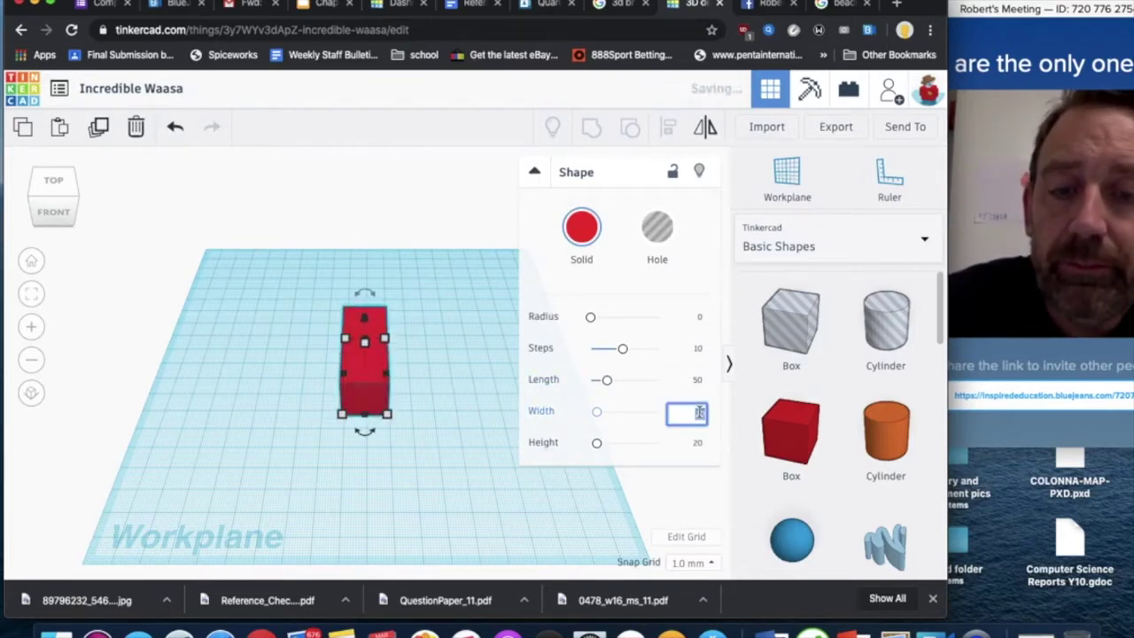
pyautogui.write('50')
pyautogui.click(699, 443)
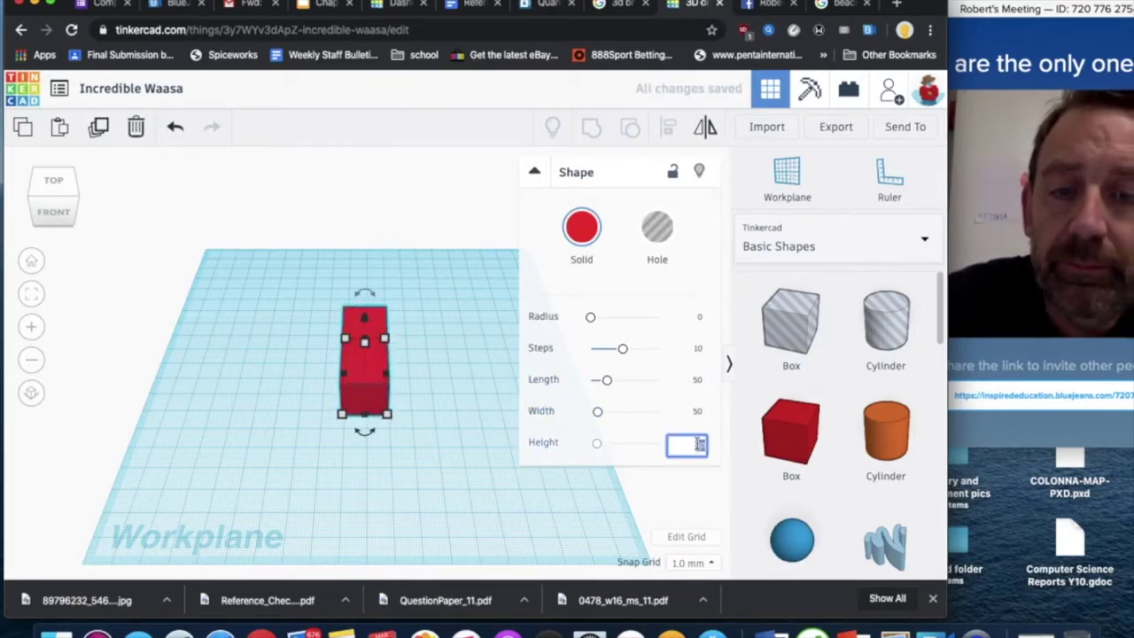
pyautogui.write('50')
pyautogui.press('Return')
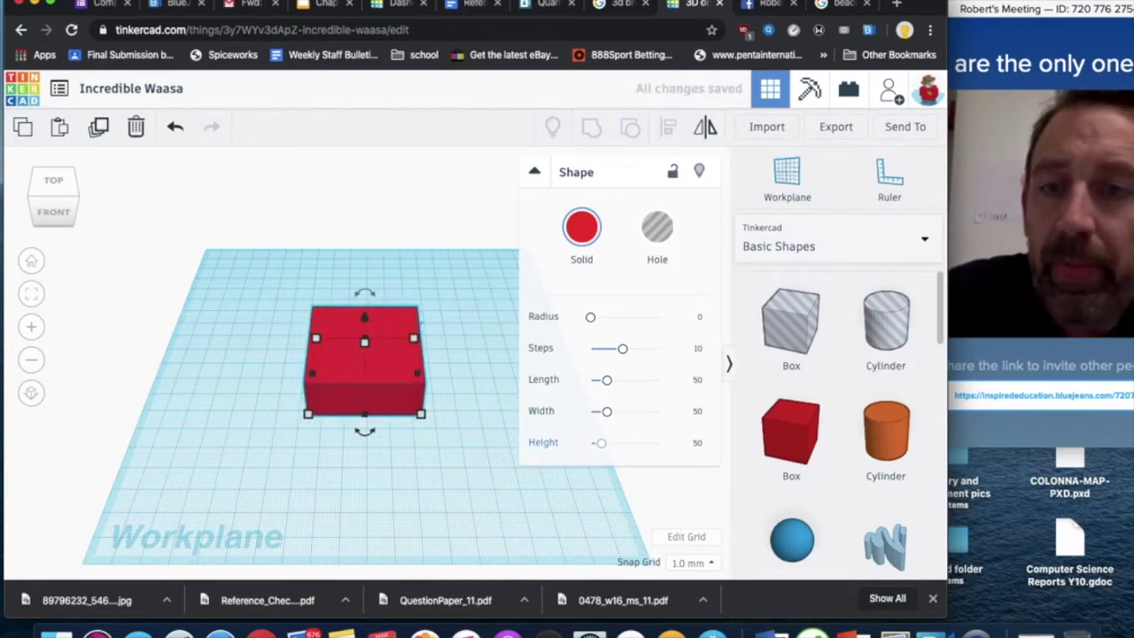
pyautogui.click(419, 483)
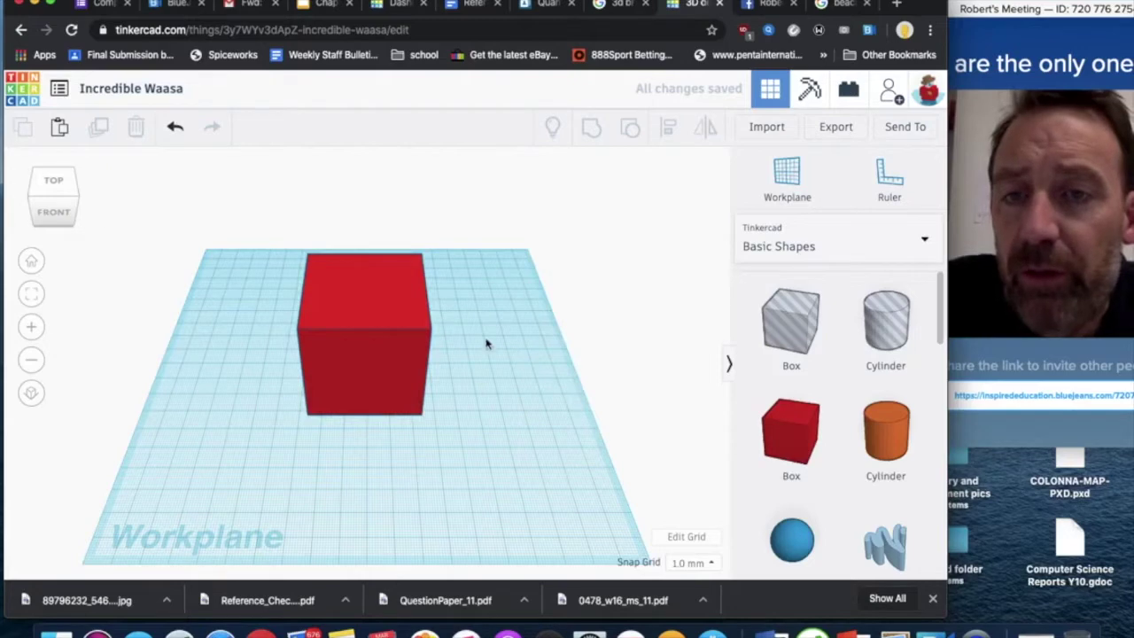
# Add a roof shape beside the cube, sized 50 wide, 50 deep and 30 tall
pyautogui.scroll(-5, 824, 474)
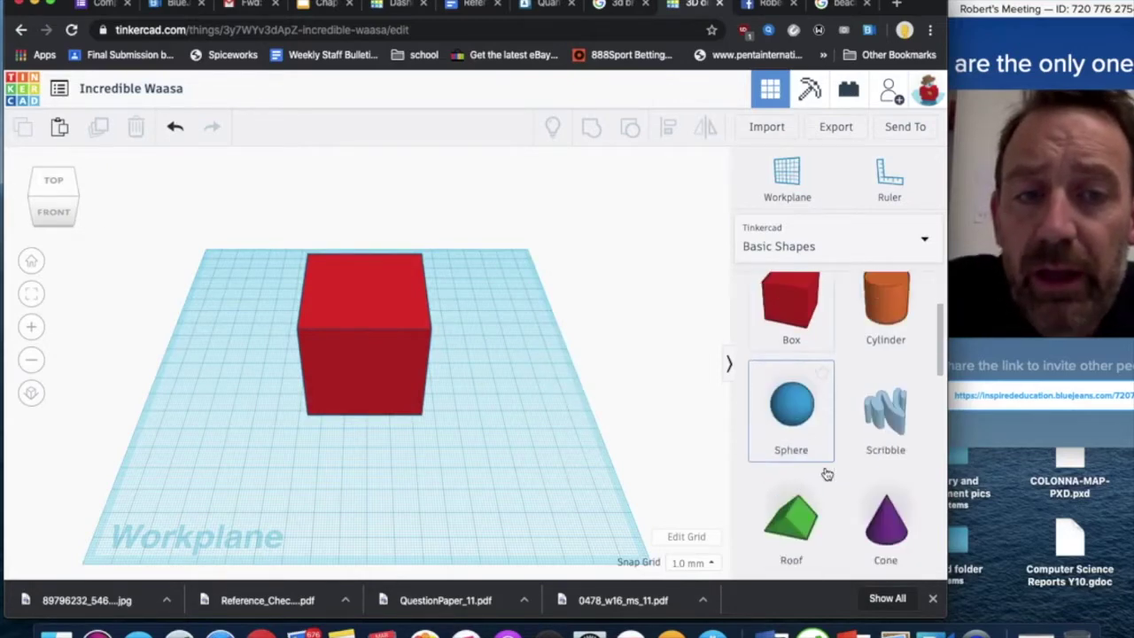
pyautogui.moveTo(793, 402); pyautogui.dragTo(476, 432)
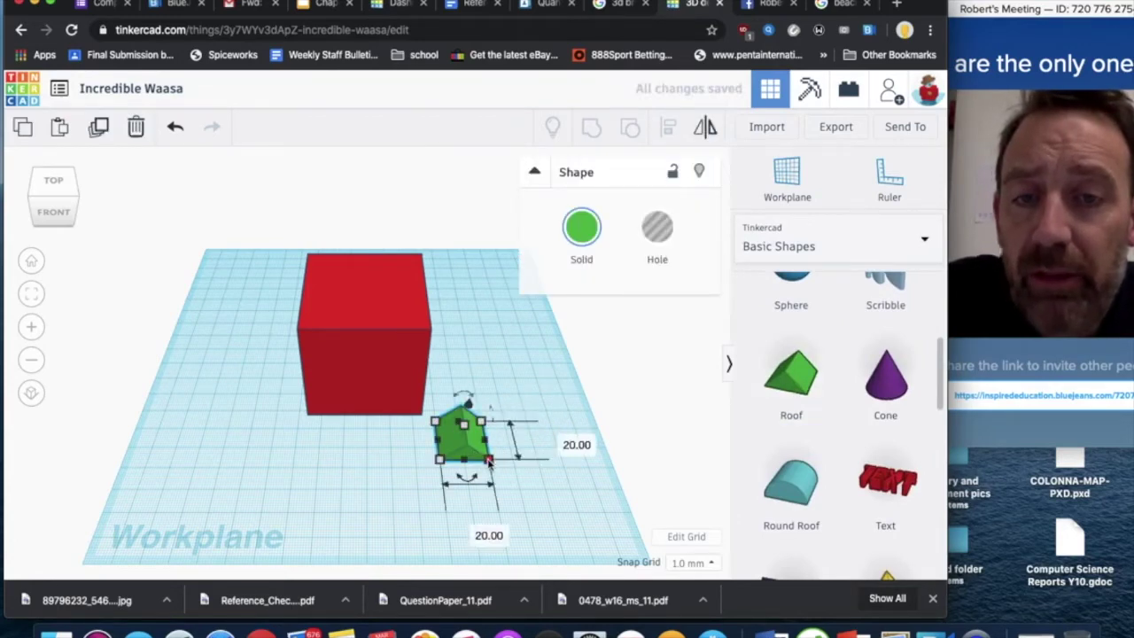
pyautogui.click(474, 529)
pyautogui.write('50')
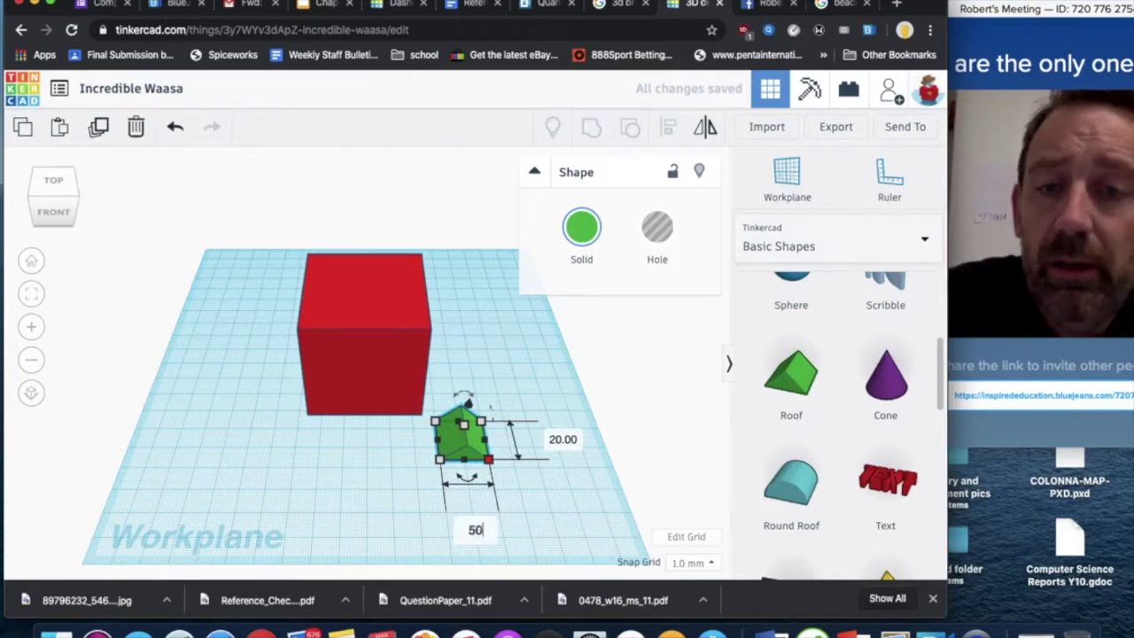
pyautogui.press('Return')
pyautogui.press('Tab')
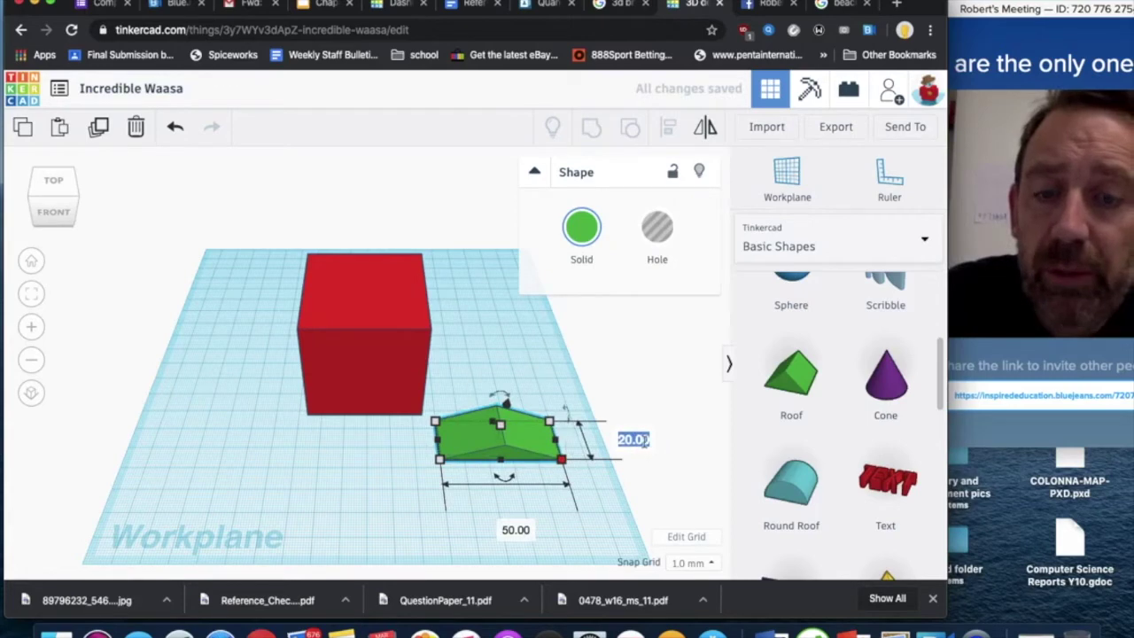
pyautogui.write('50')
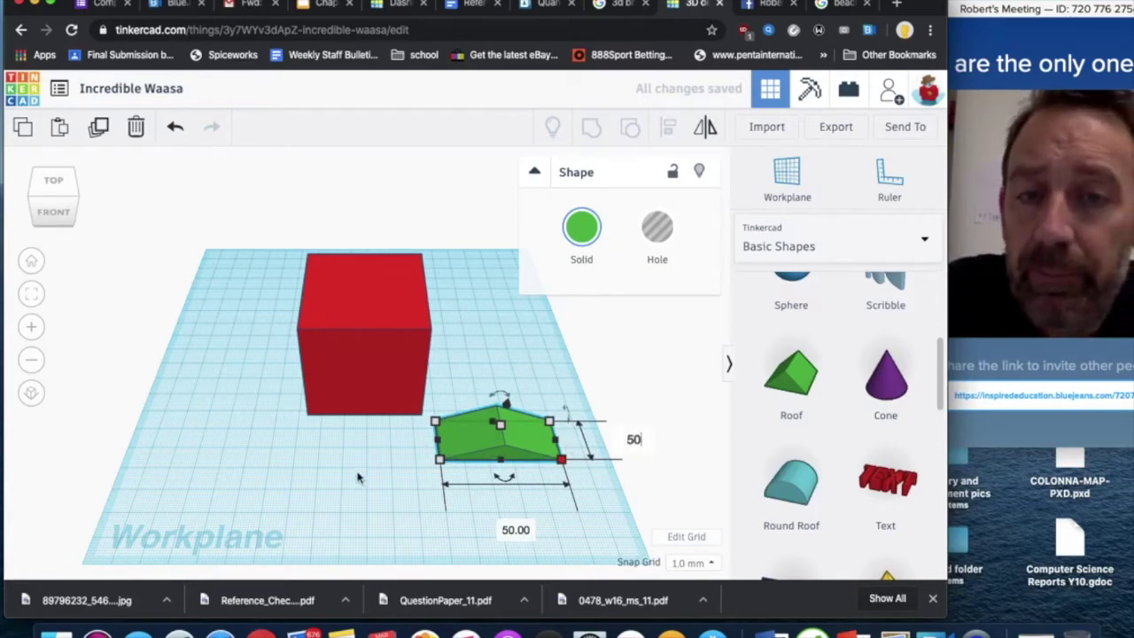
pyautogui.press('Return')
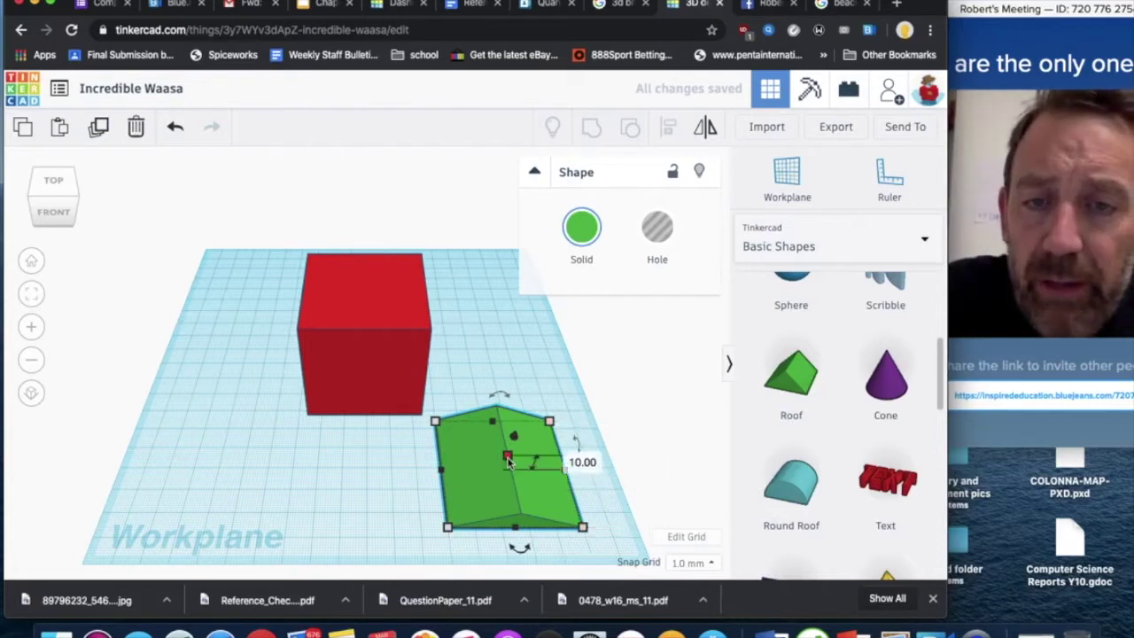
pyautogui.moveTo(507, 457); pyautogui.dragTo(518, 428)
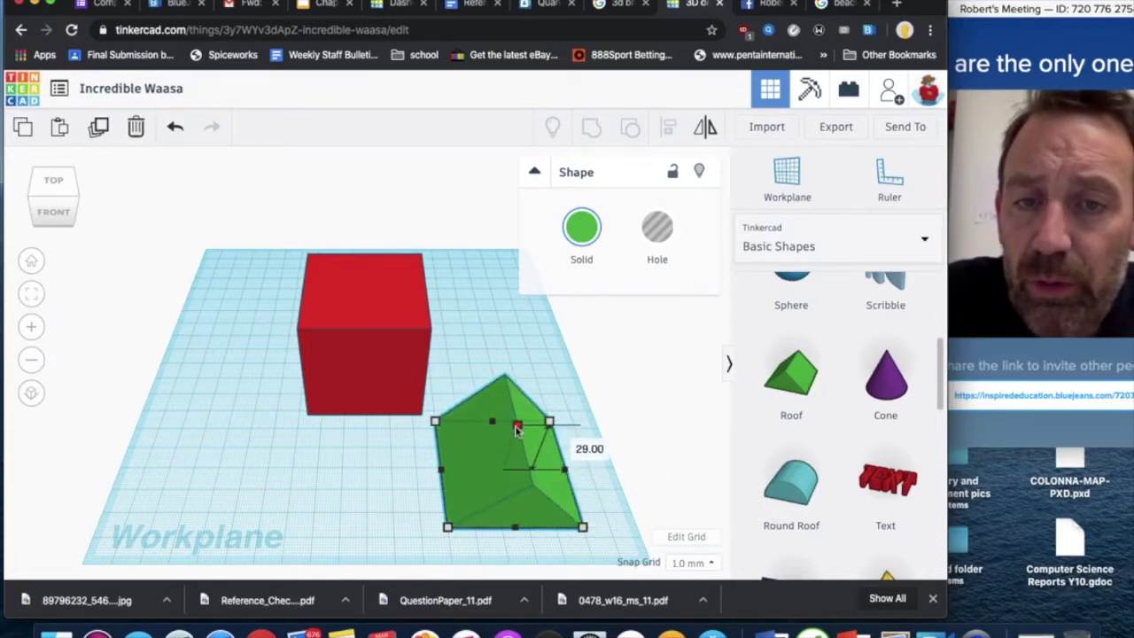
pyautogui.moveTo(518, 428); pyautogui.dragTo(519, 427)
pyautogui.click(357, 457)
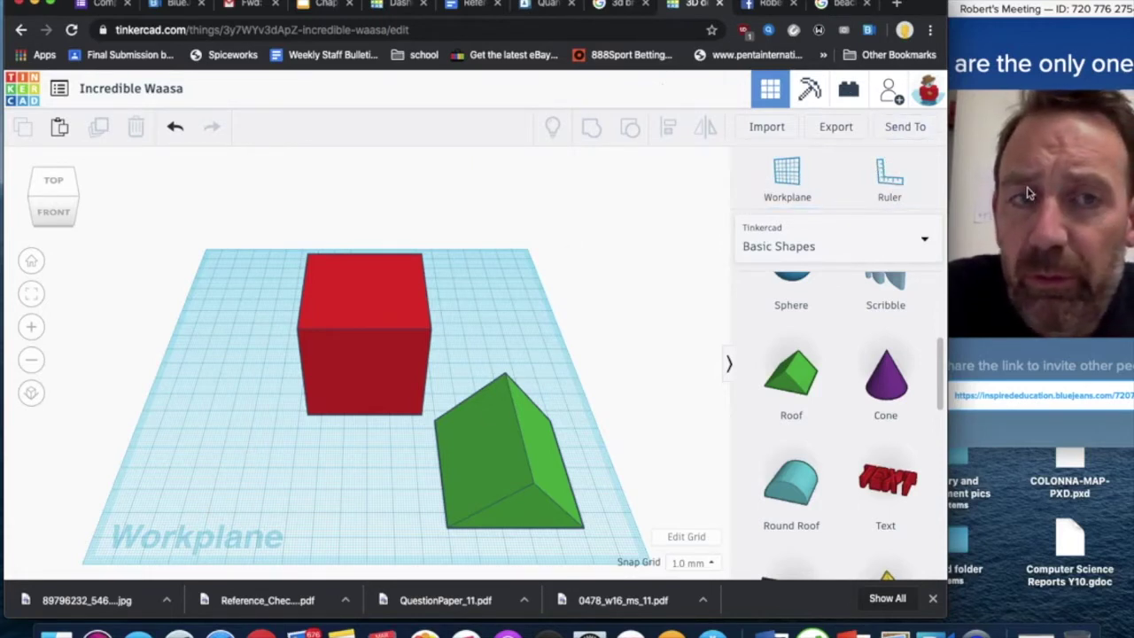
# Anchor a ruler at the red box's corner, then align the green roof and lift it 50 onto the box
pyautogui.click(888, 189)
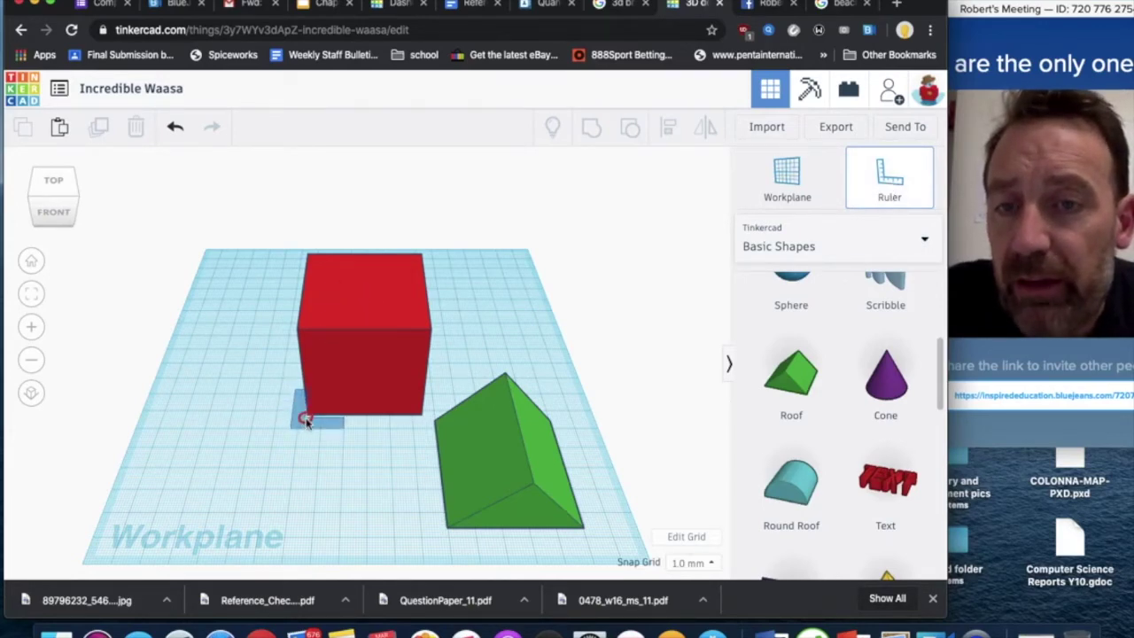
pyautogui.click(304, 417)
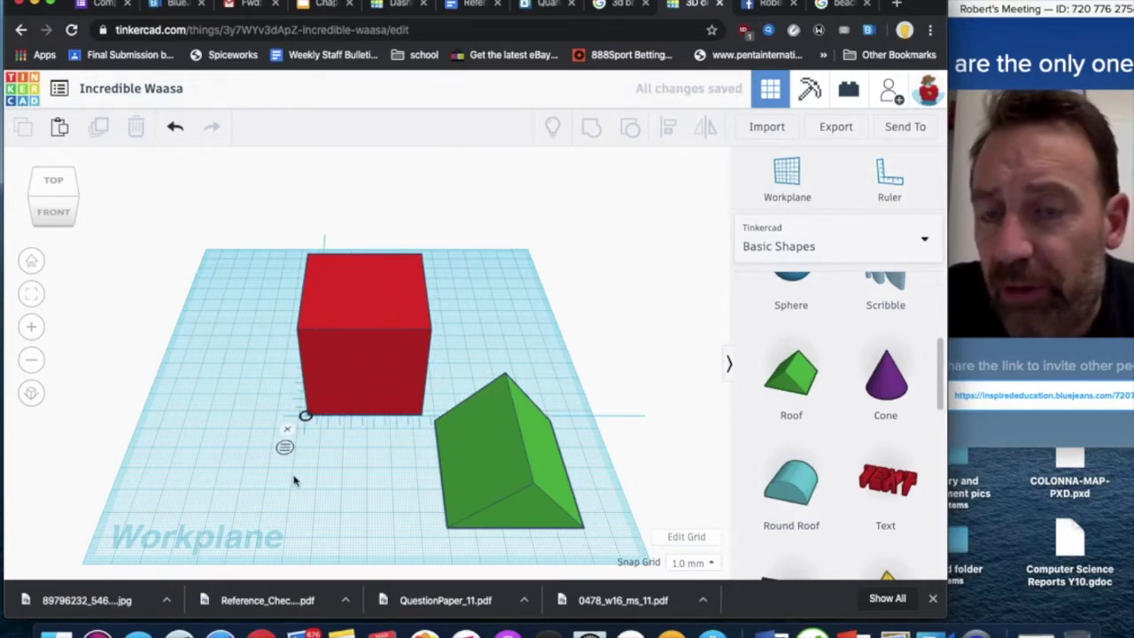
pyautogui.moveTo(498, 483); pyautogui.dragTo(346, 375)
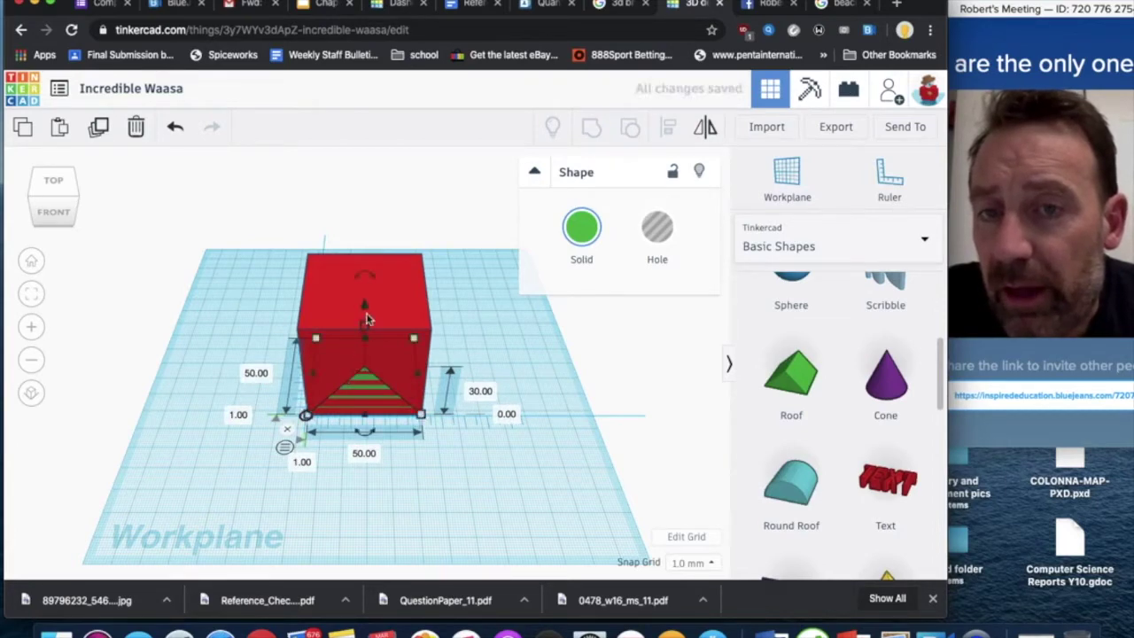
pyautogui.moveTo(368, 312); pyautogui.dragTo(372, 195)
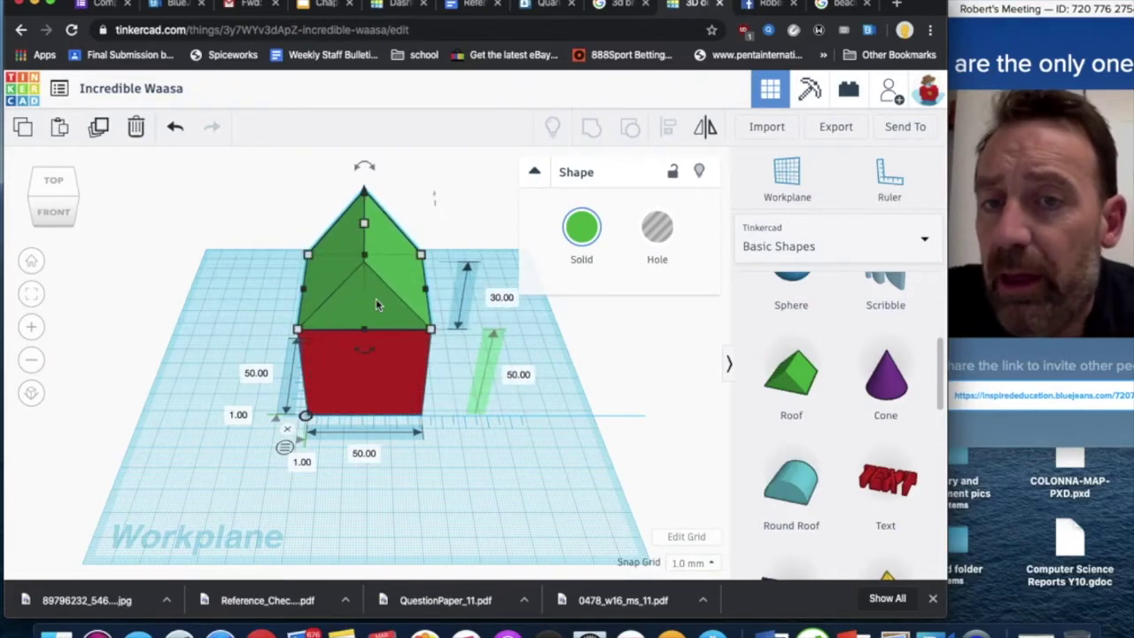
pyautogui.click(204, 324)
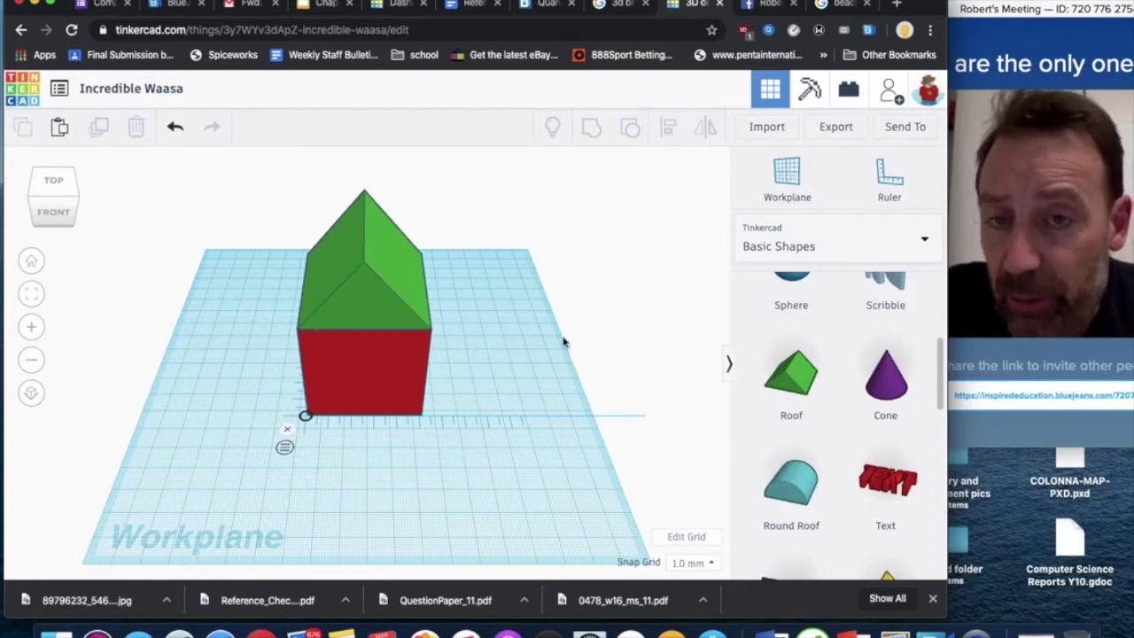
pyautogui.click(391, 381)
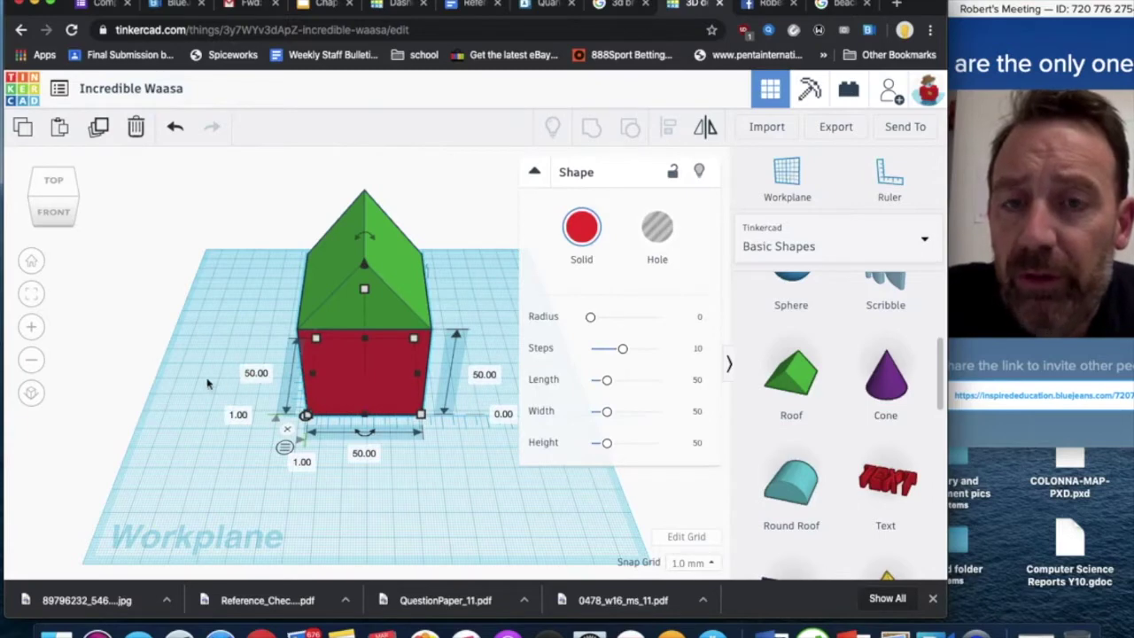
pyautogui.click(348, 303)
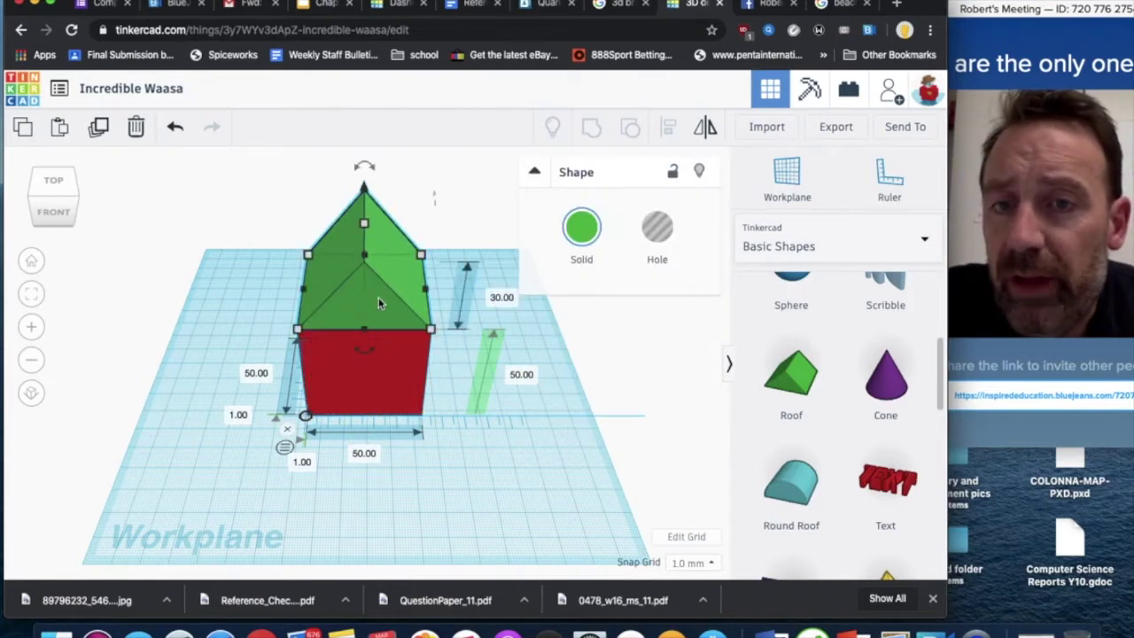
# Move the roof aside and drag a new box onto the workplane
pyautogui.moveTo(379, 297); pyautogui.dragTo(557, 299)
pyautogui.click(691, 455)
pyautogui.scroll(1, 817, 368)
pyautogui.scroll(4, 817, 368)
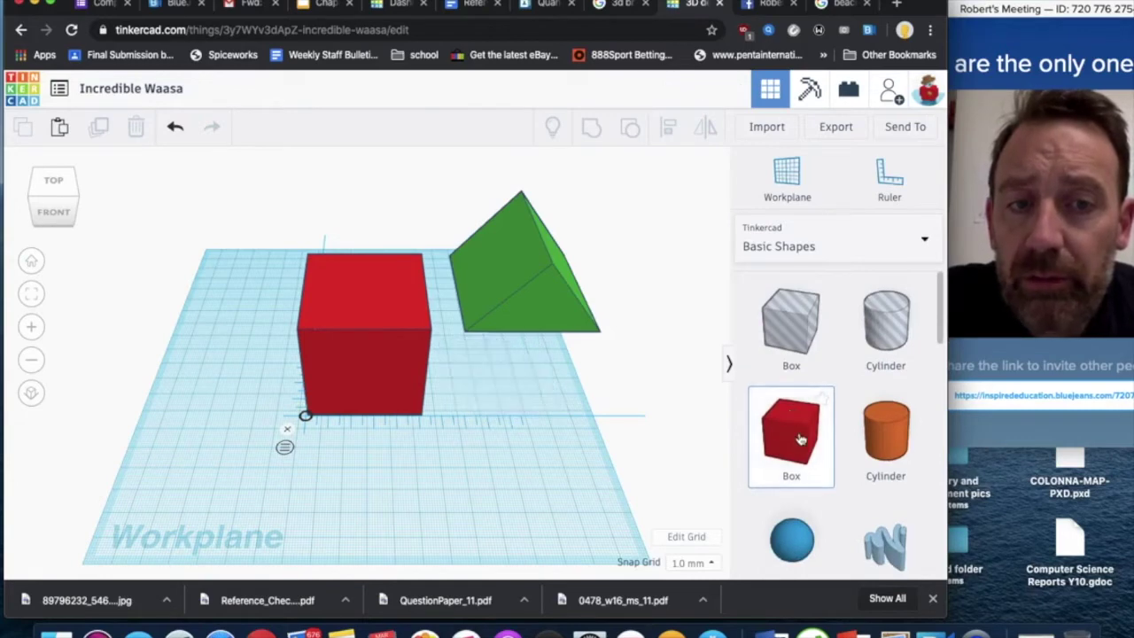
pyautogui.moveTo(800, 438); pyautogui.dragTo(347, 498)
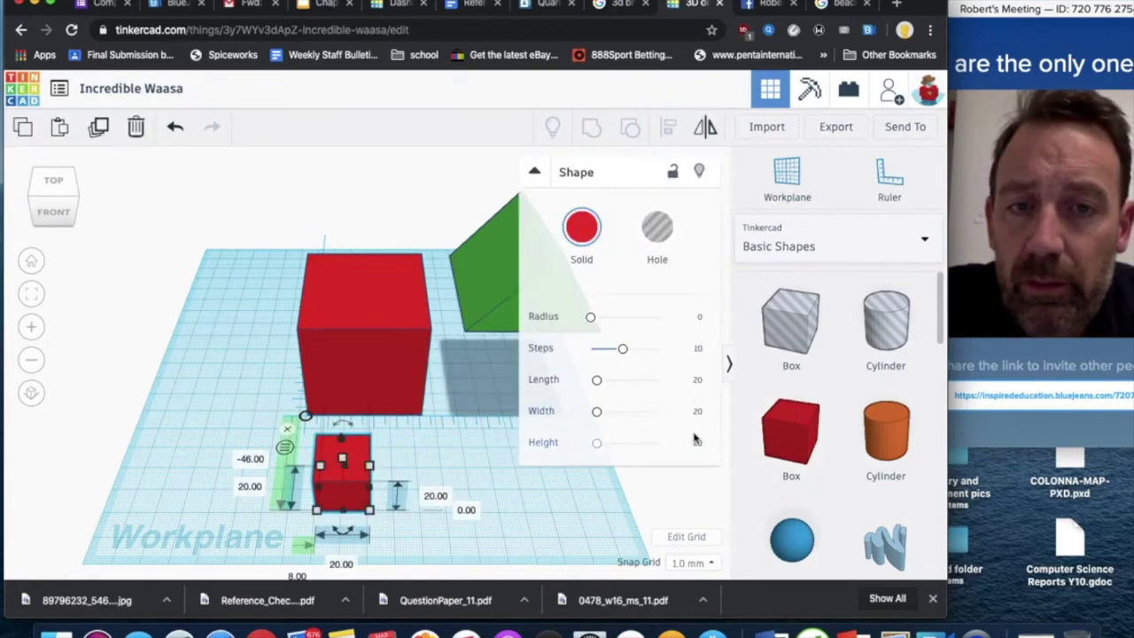
# Size the new box to 44 × 44 × 50
pyautogui.click(697, 443)
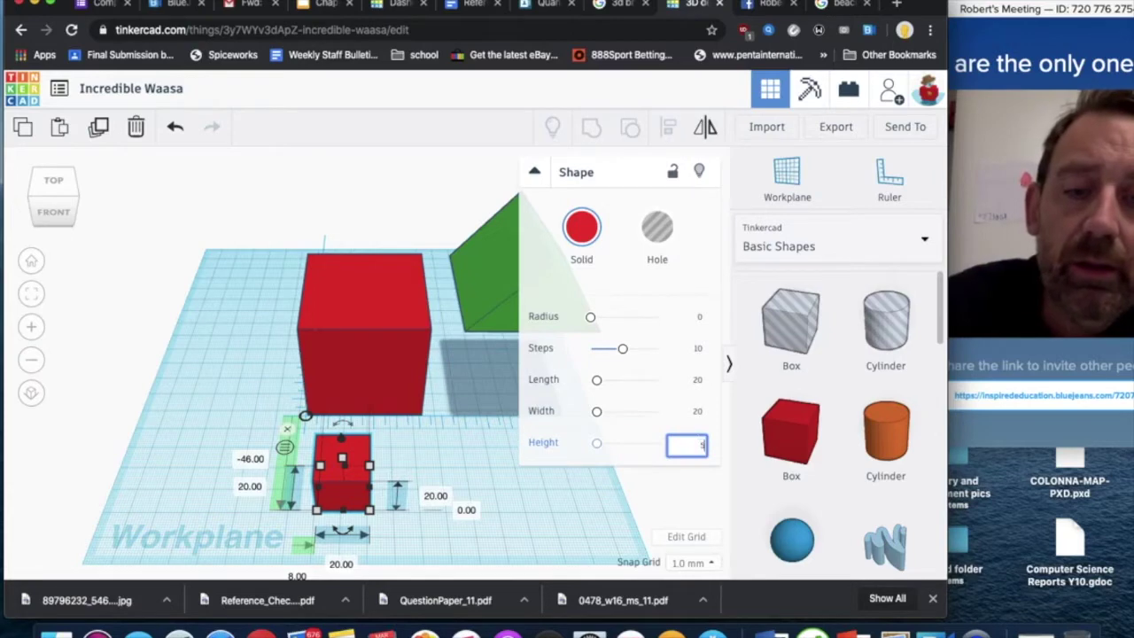
pyautogui.click(699, 413)
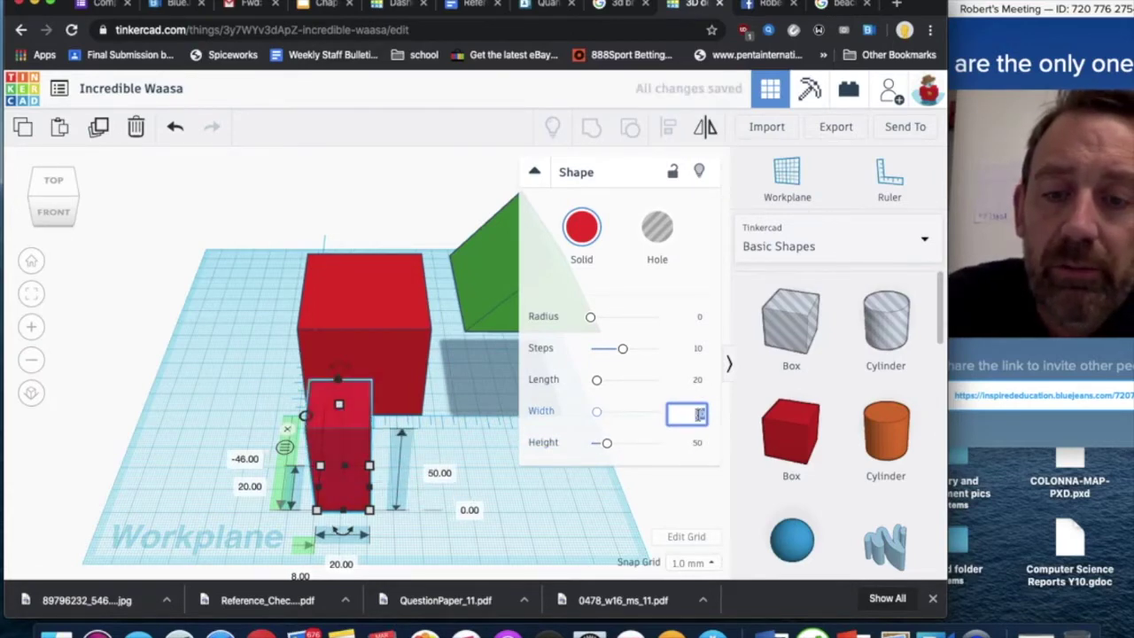
pyautogui.write('44')
pyautogui.click(697, 381)
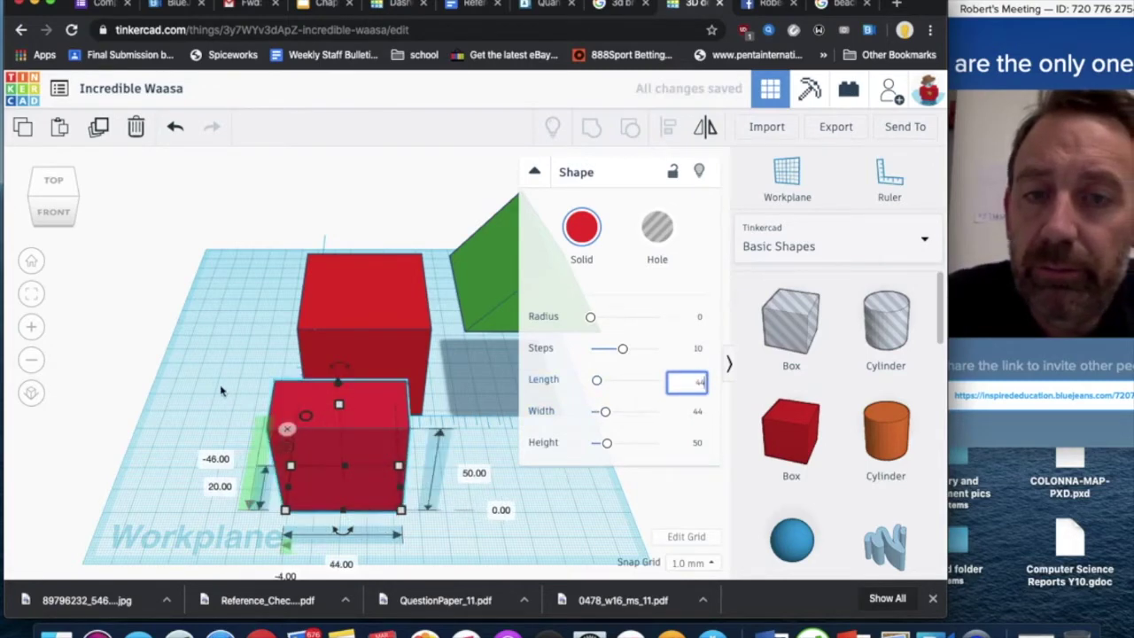
pyautogui.press('Return')
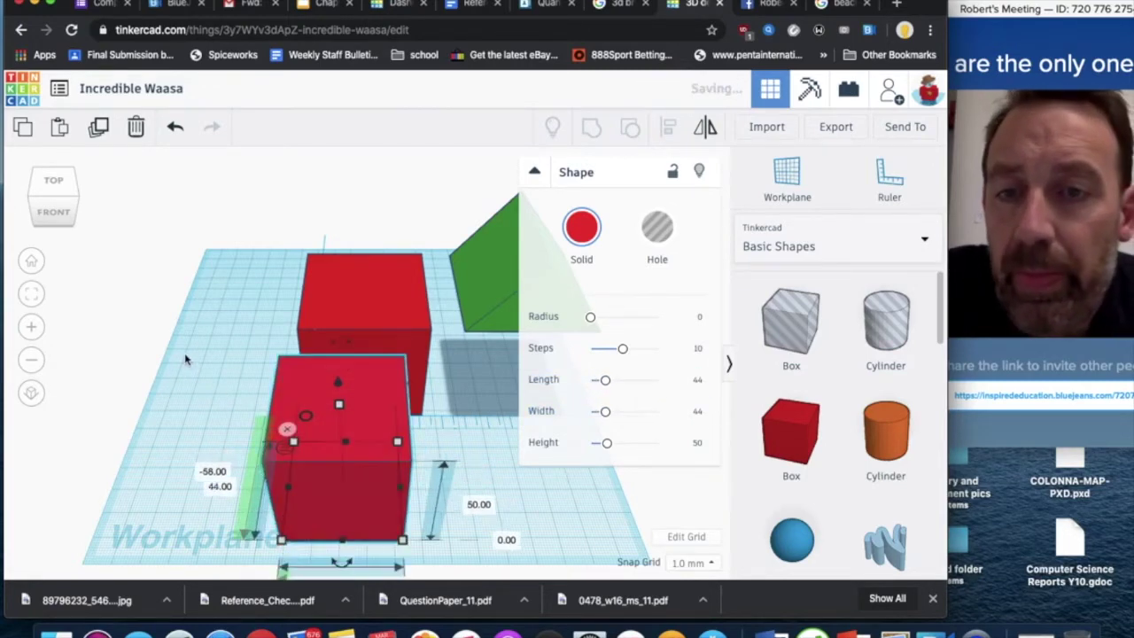
pyautogui.click(367, 446)
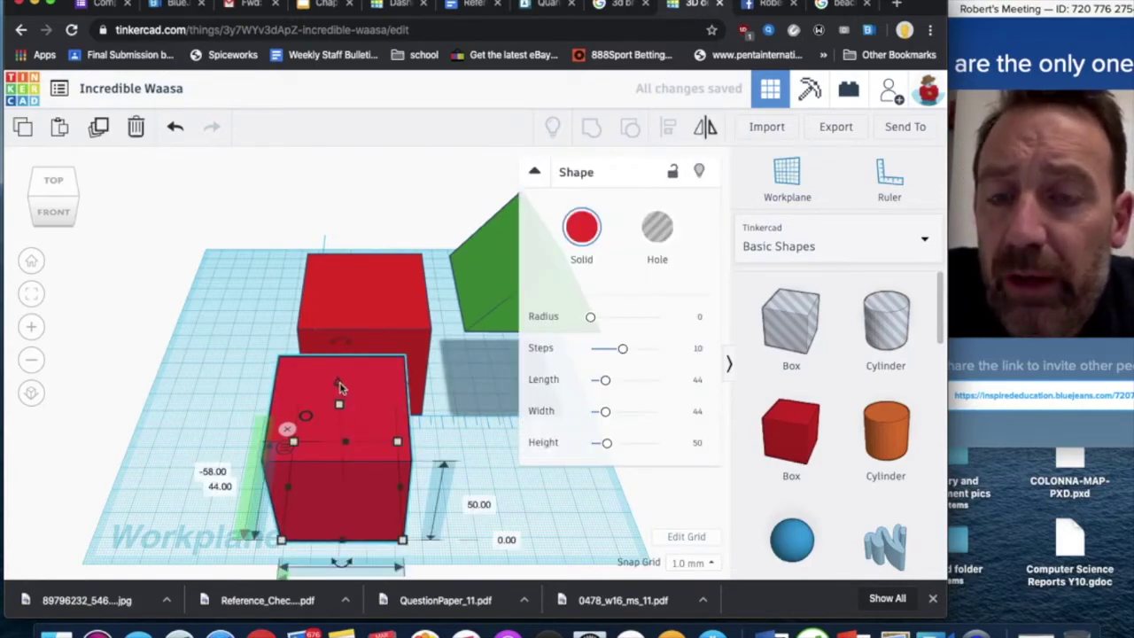
# Raise the small box 4 mm above the workplane and make it a hole
pyautogui.moveTo(341, 387); pyautogui.dragTo(341, 387)
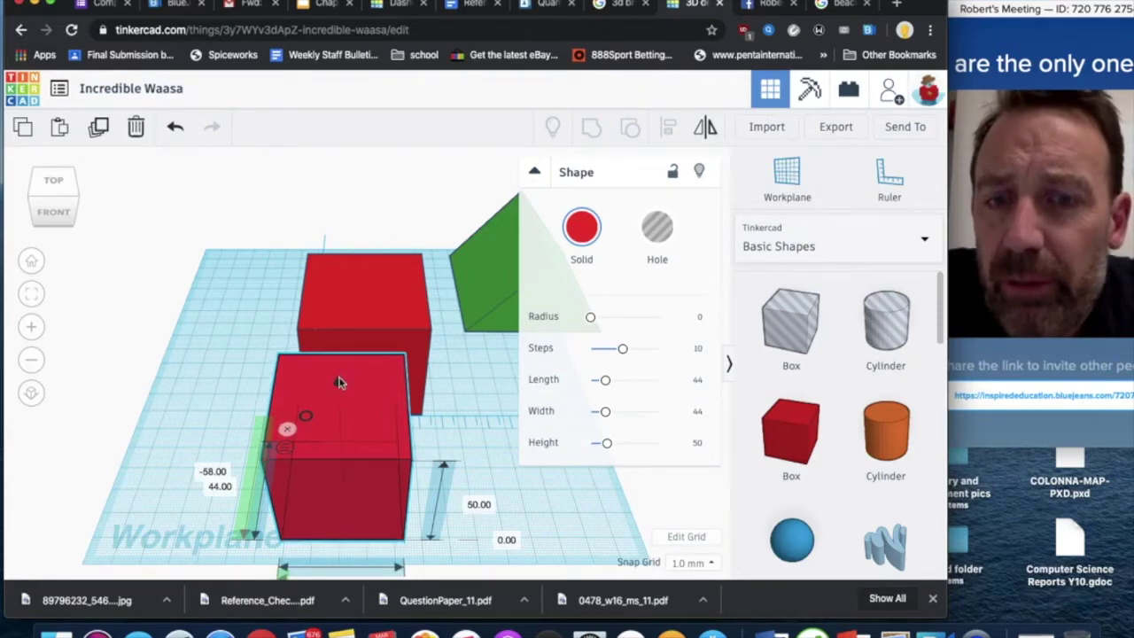
pyautogui.moveTo(339, 383); pyautogui.dragTo(340, 379)
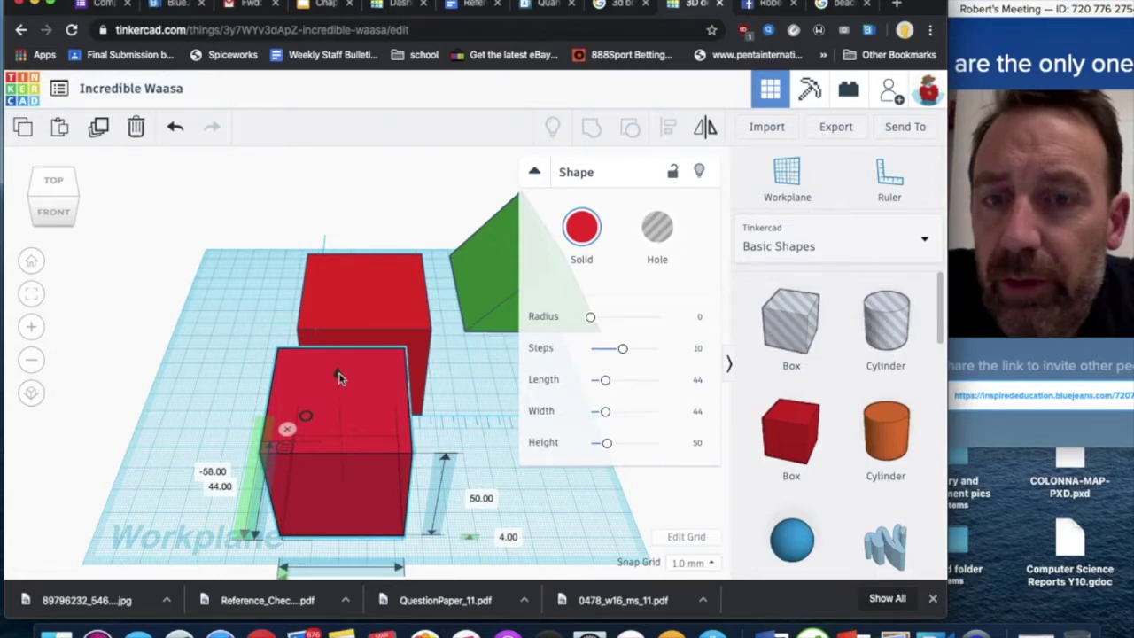
pyautogui.moveTo(339, 378); pyautogui.dragTo(342, 375)
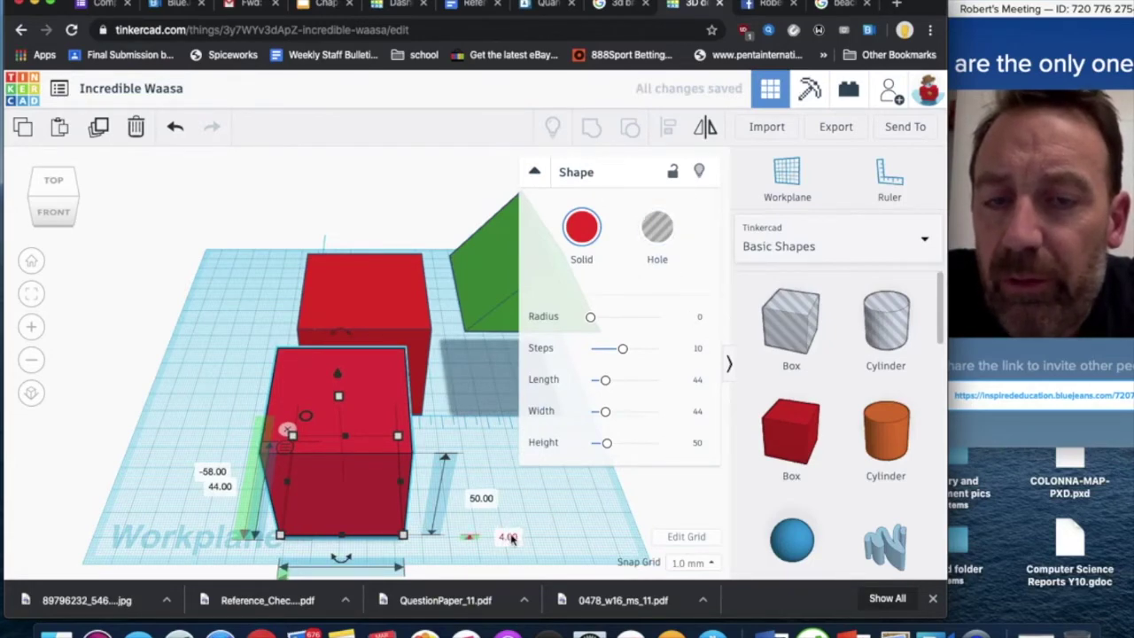
pyautogui.click(653, 233)
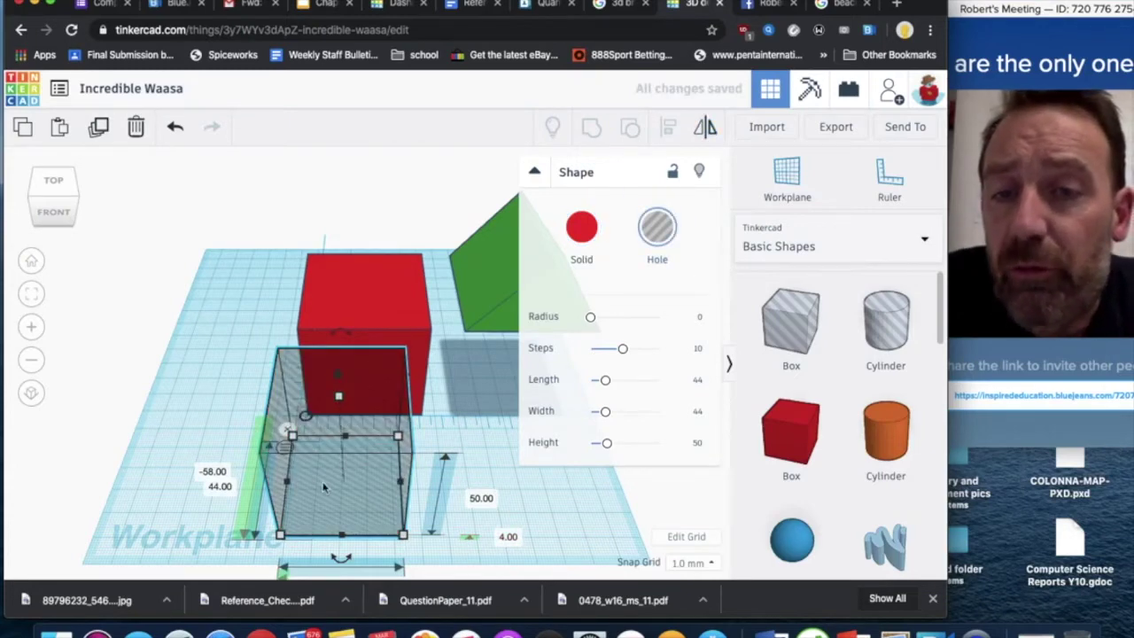
# Move the hole box into the red box and check its position from the top view
pyautogui.moveTo(323, 486); pyautogui.dragTo(354, 349)
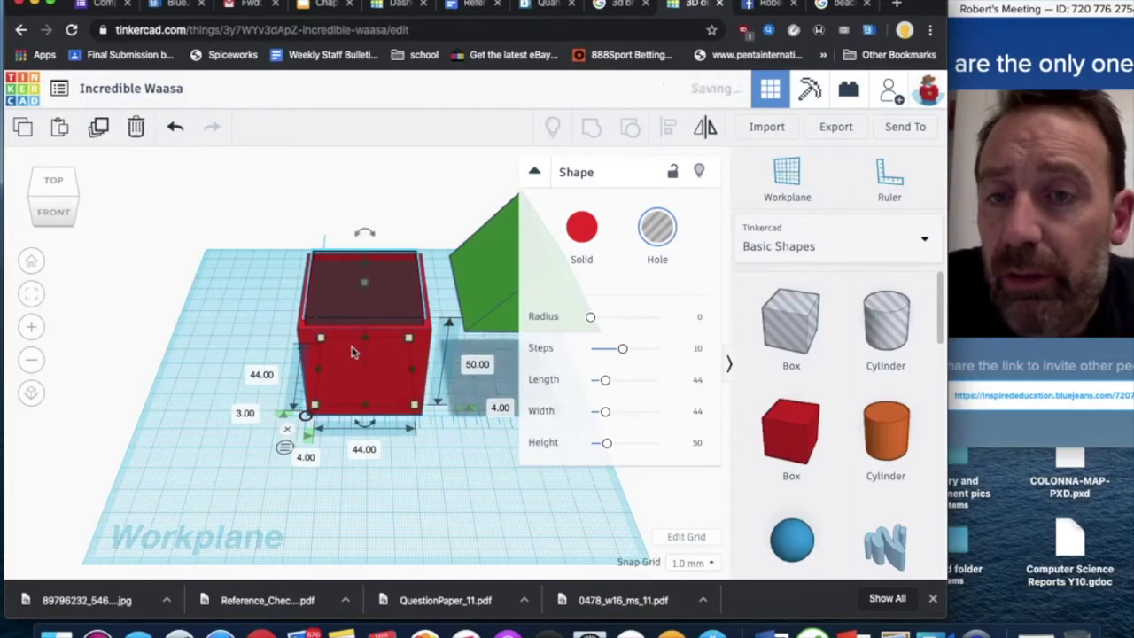
pyautogui.click(52, 181)
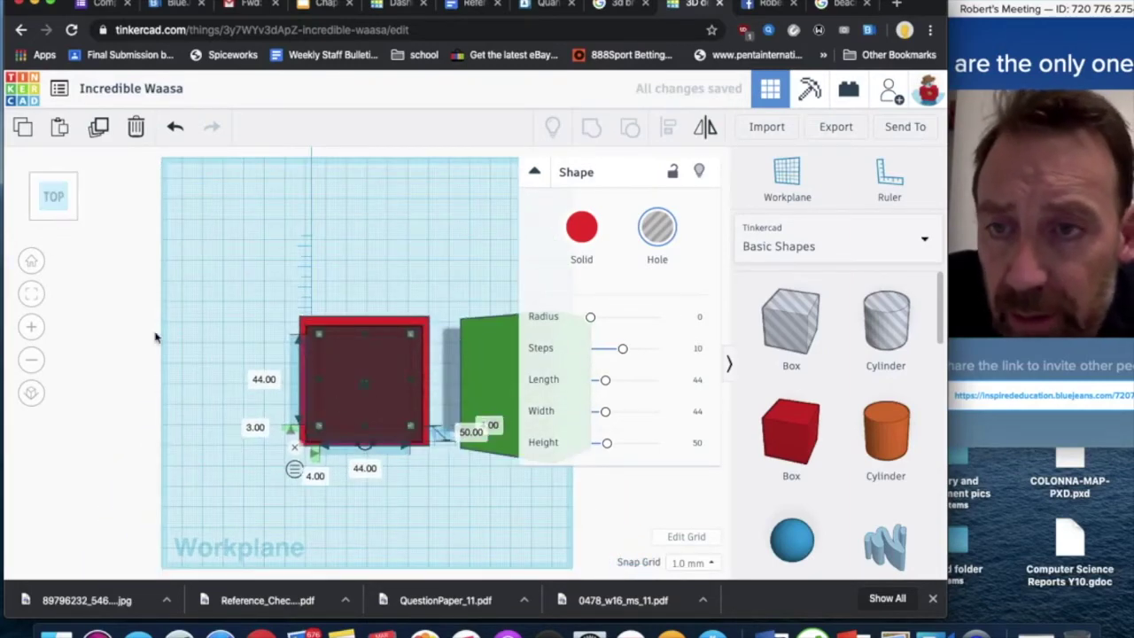
pyautogui.click(31, 292)
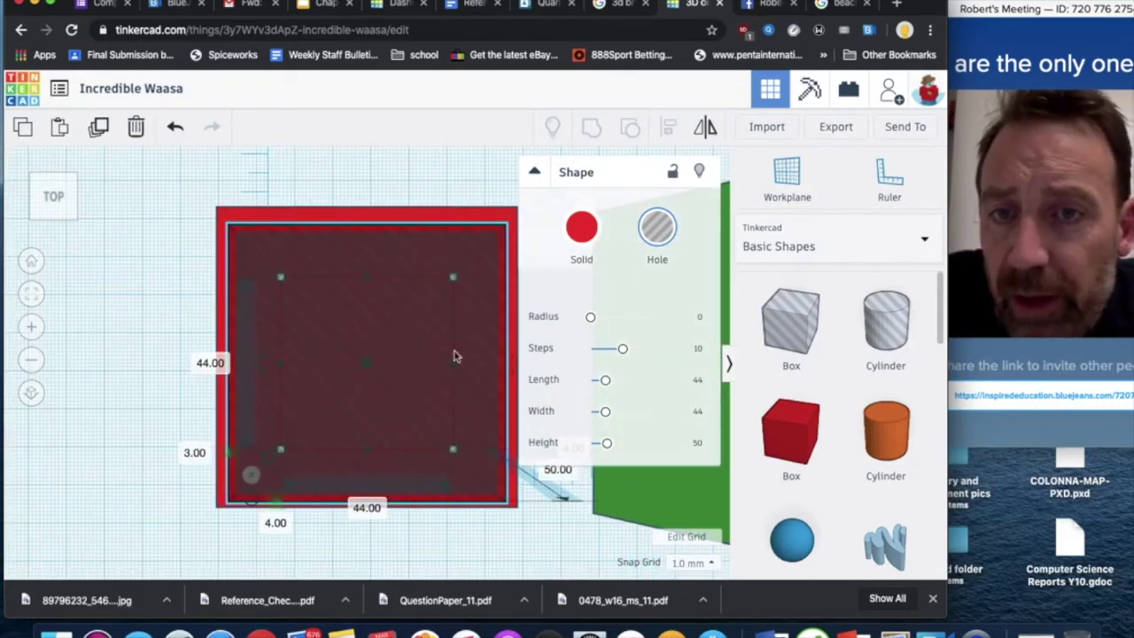
pyautogui.press('Escape')
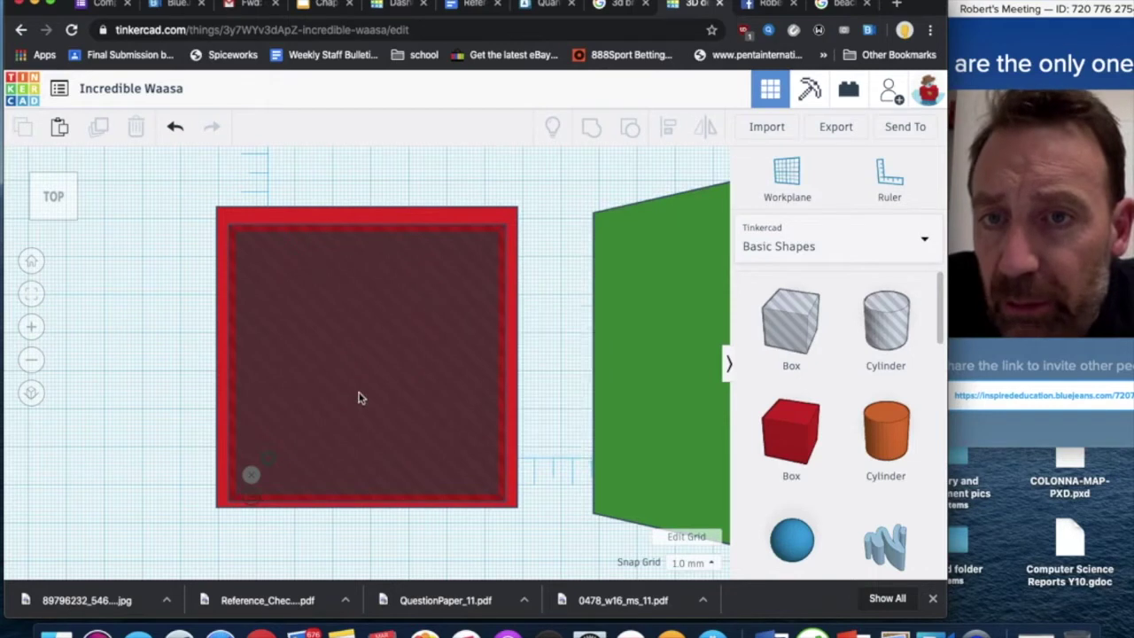
pyautogui.click(359, 397)
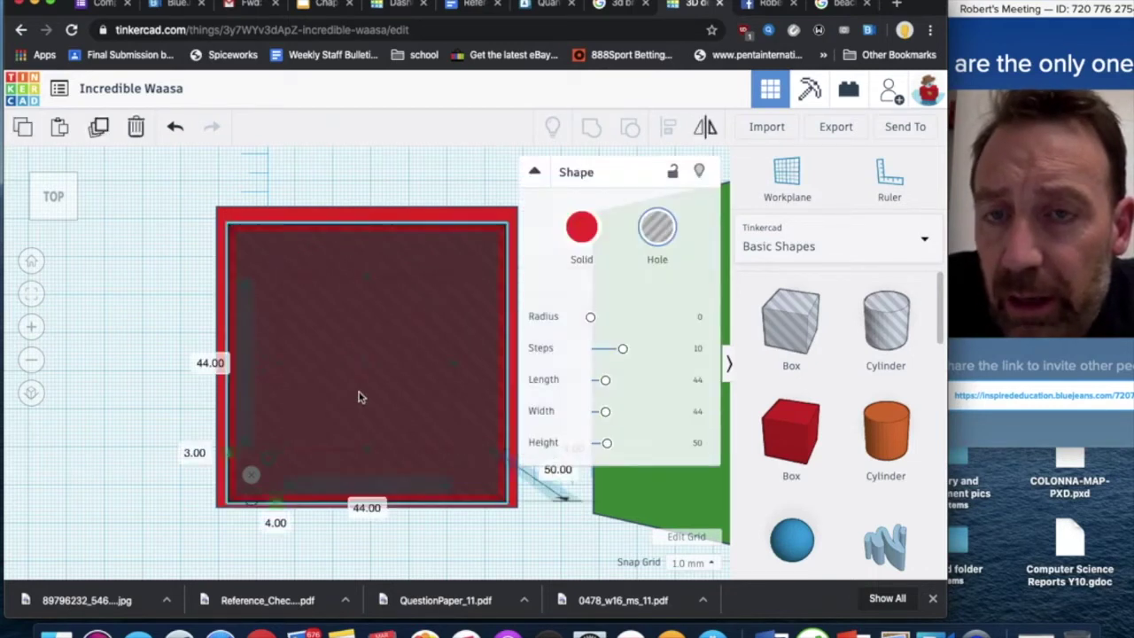
pyautogui.click(105, 490)
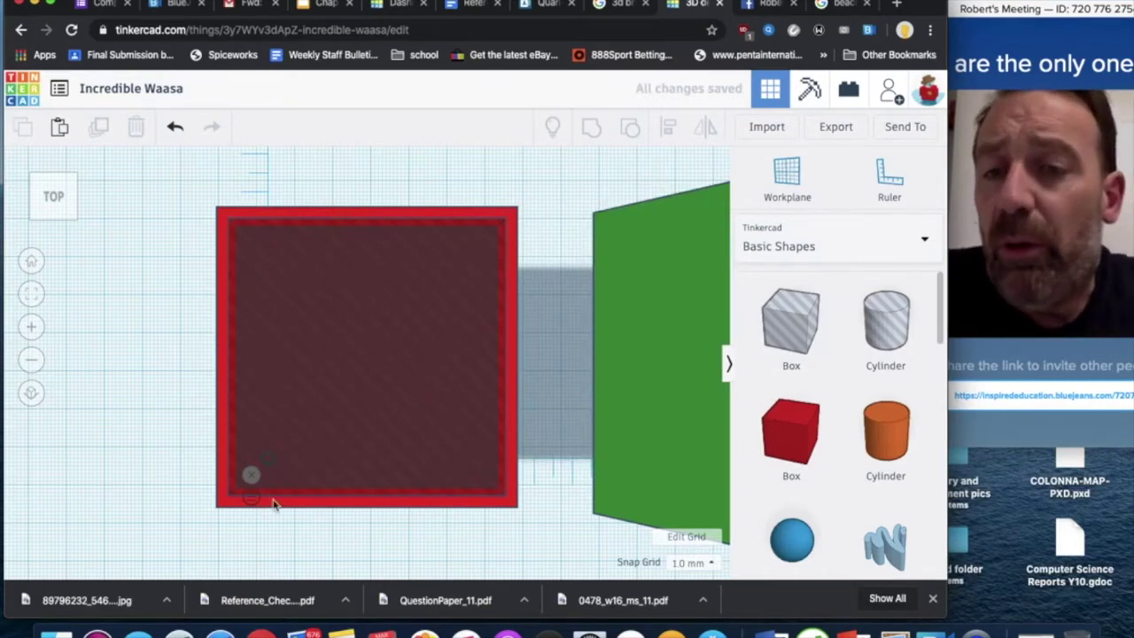
pyautogui.click(33, 214)
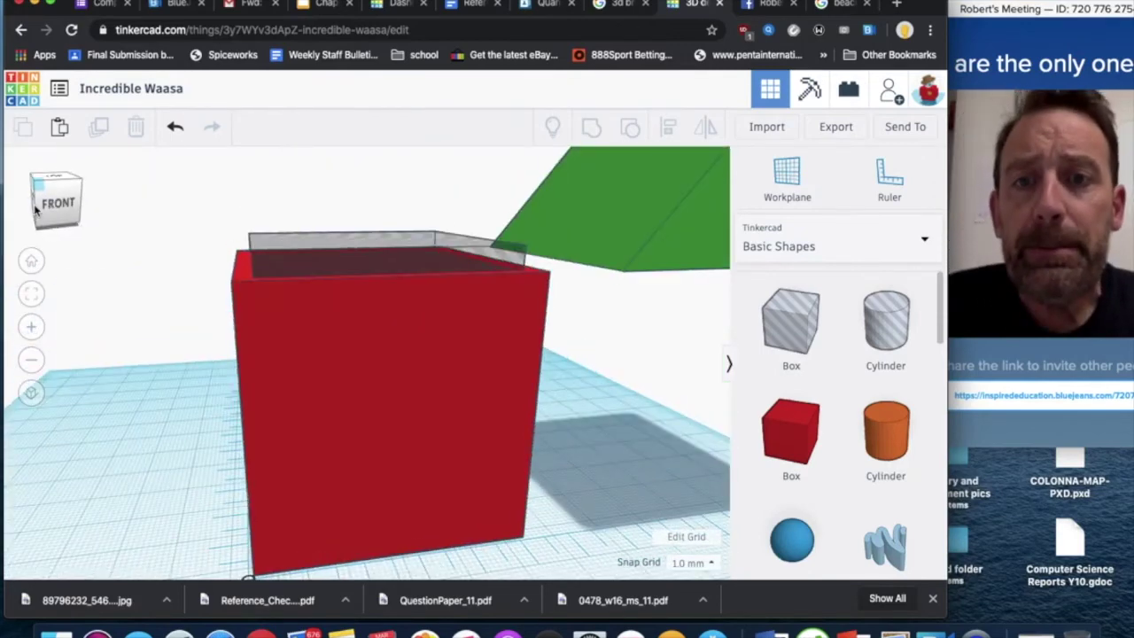
pyautogui.click(35, 209)
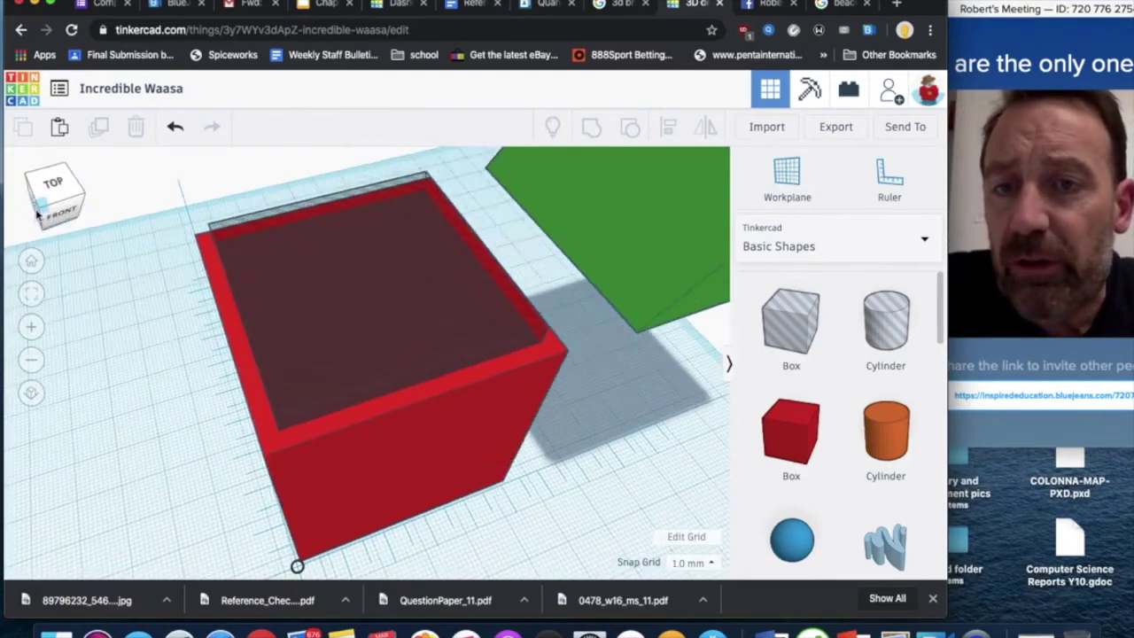
pyautogui.click(37, 213)
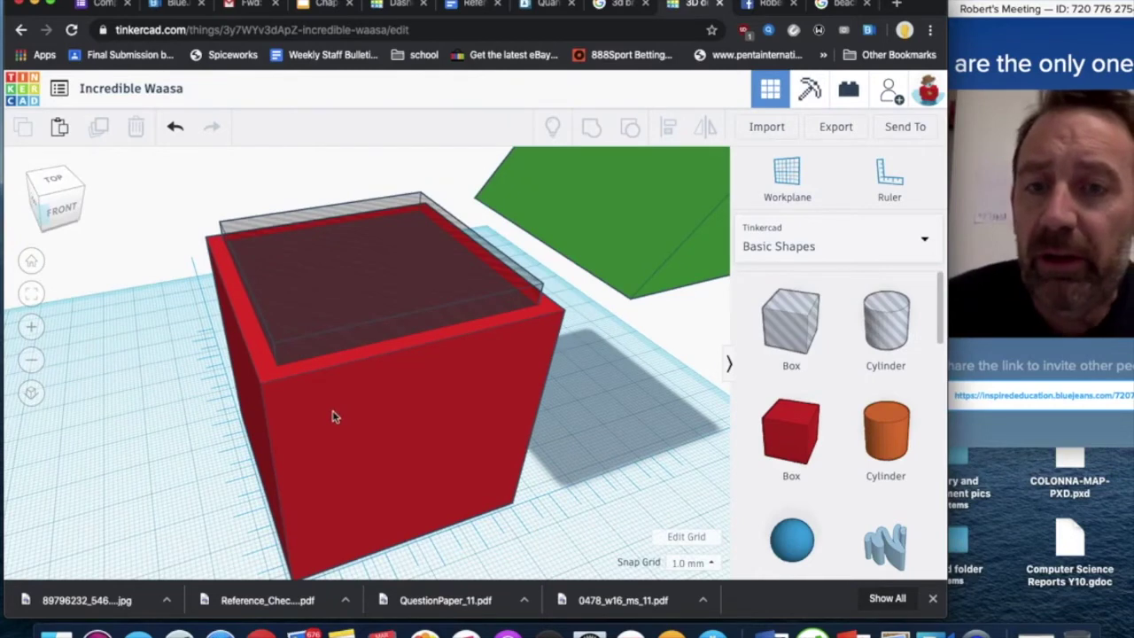
# Group the red box with the hole to hollow it out
pyautogui.click(334, 390)
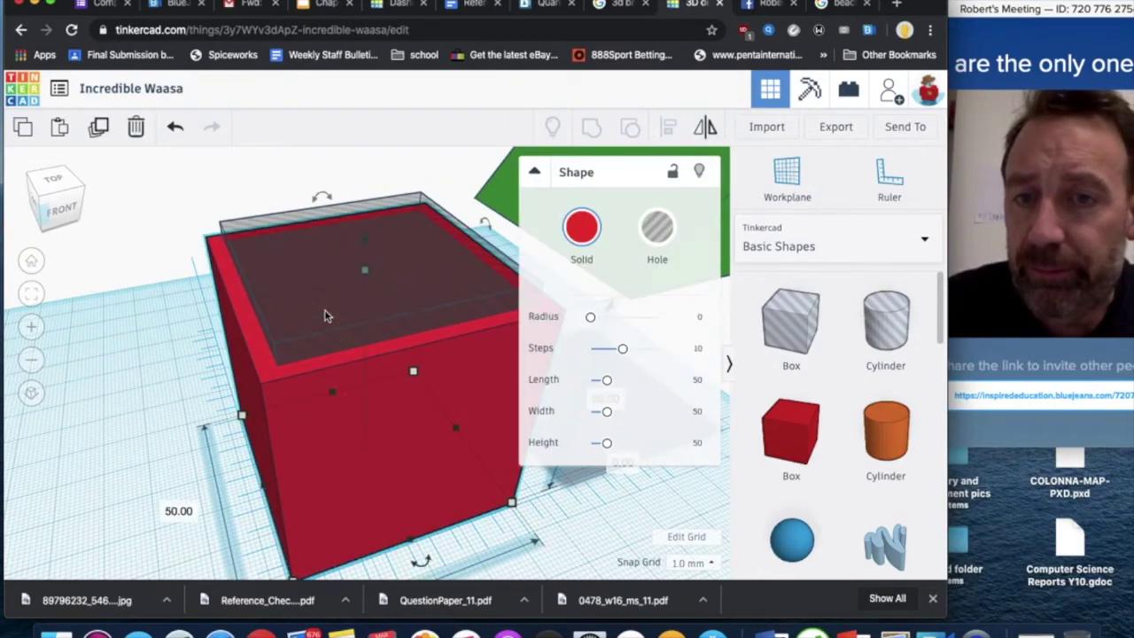
pyautogui.keyDown('shift'); pyautogui.click(326, 243); pyautogui.keyUp('shift')
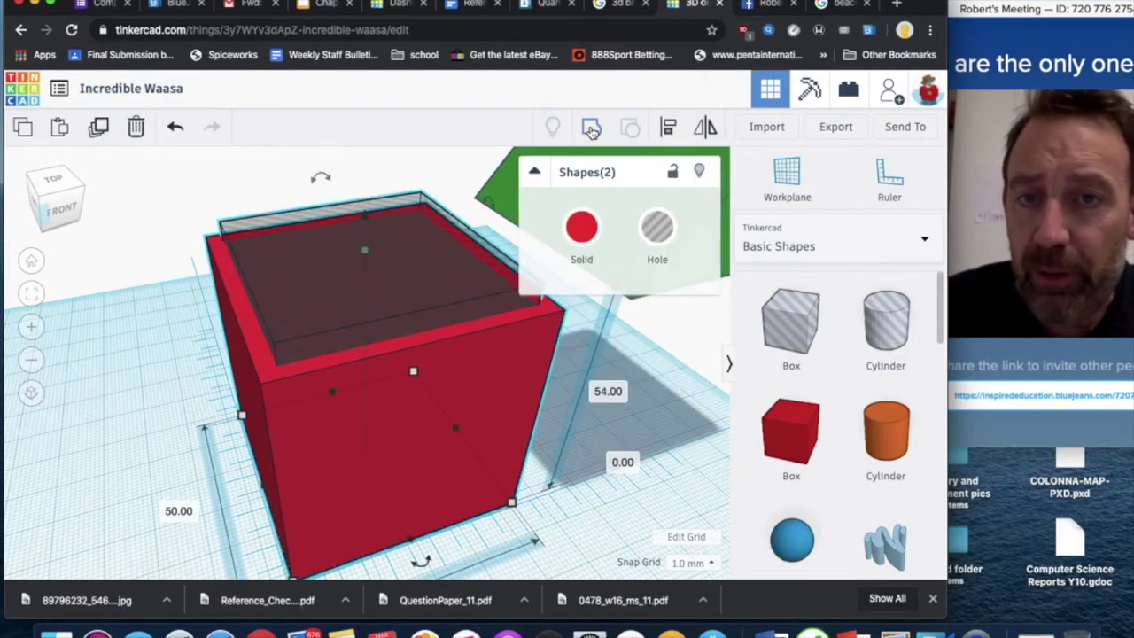
pyautogui.click(591, 129)
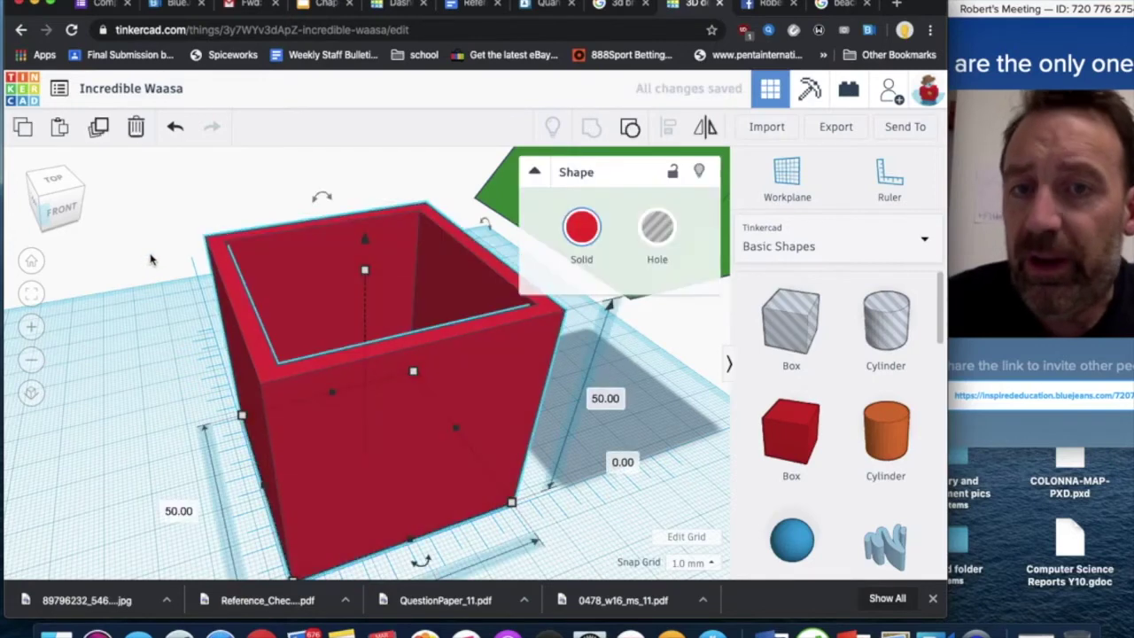
pyautogui.click(151, 259)
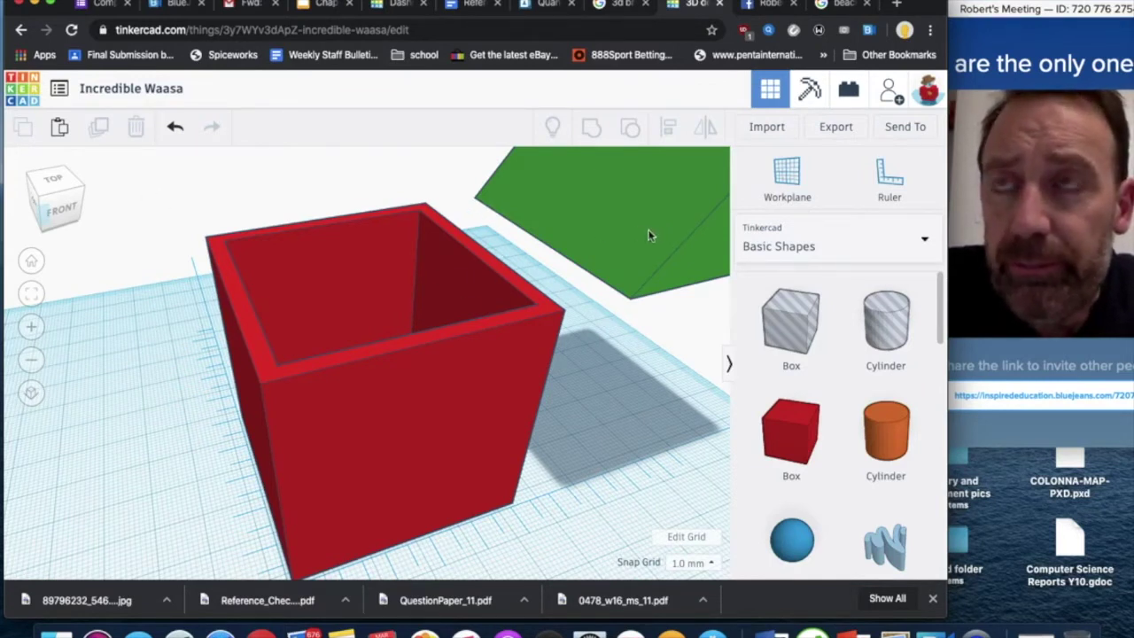
# Place the roof over the hollow box and check it from top, front and each side
pyautogui.click(428, 266)
pyautogui.moveTo(428, 265); pyautogui.dragTo(296, 302)
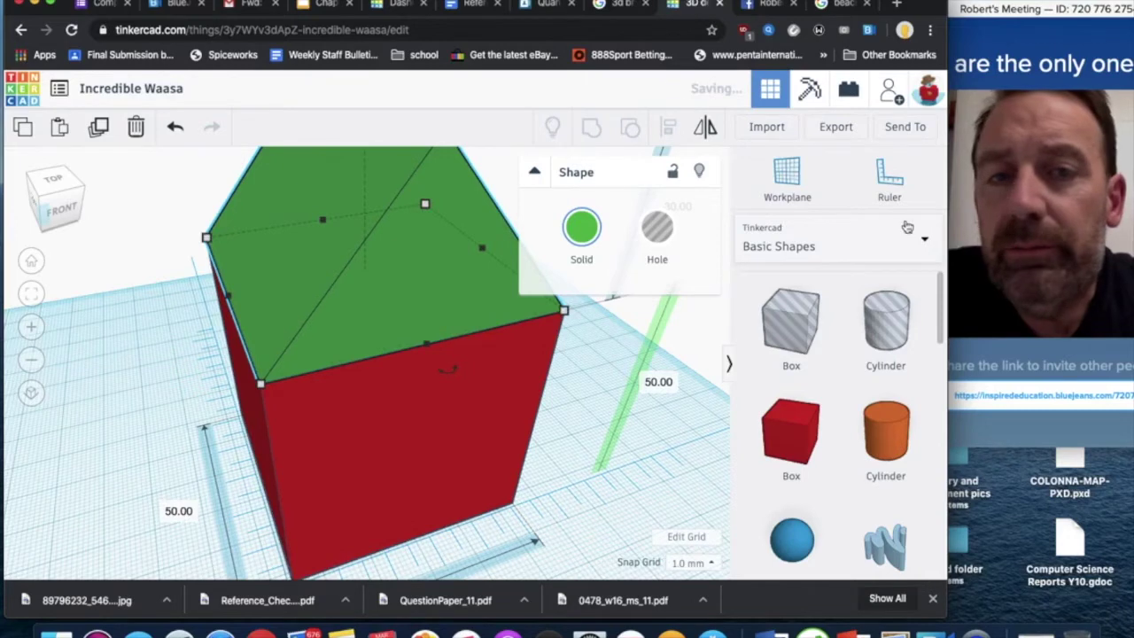
pyautogui.click(54, 181)
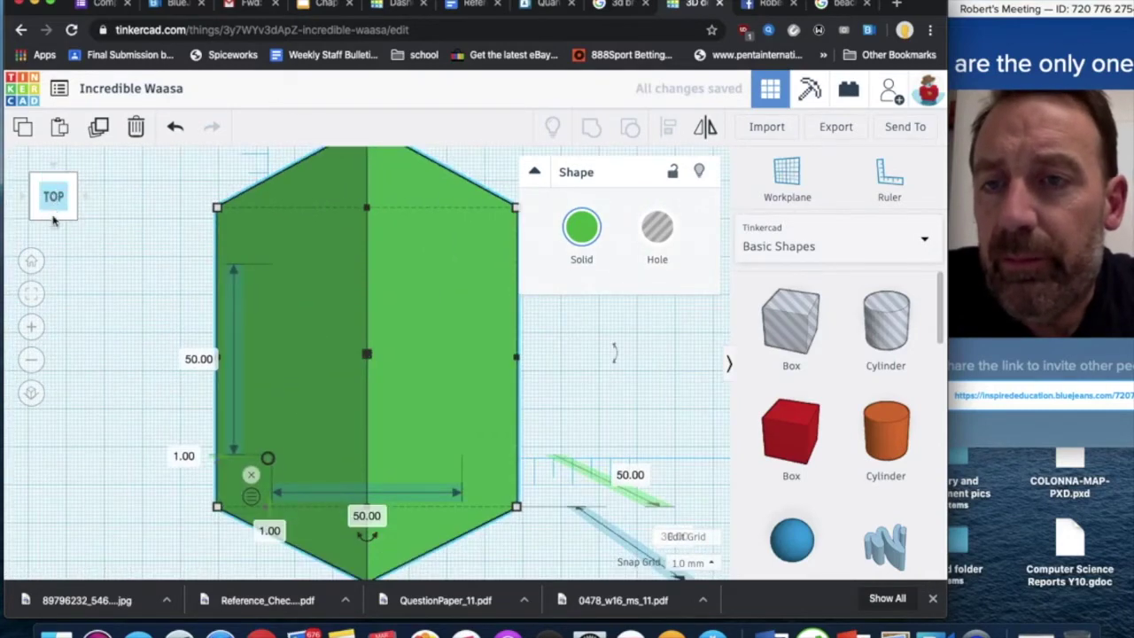
pyautogui.click(54, 223)
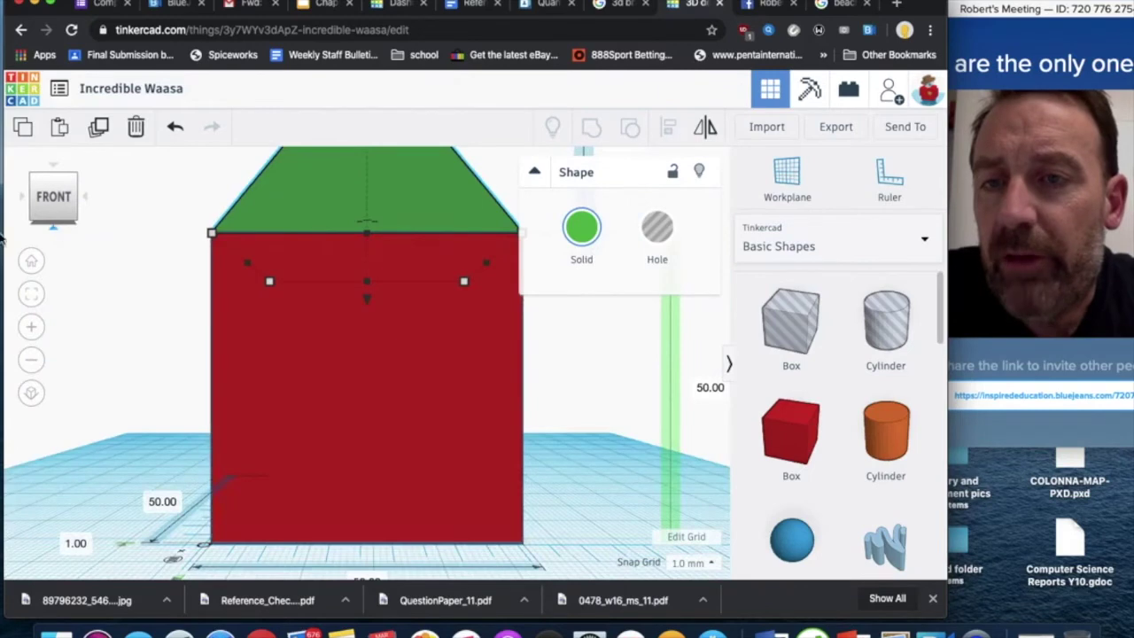
pyautogui.click(22, 199)
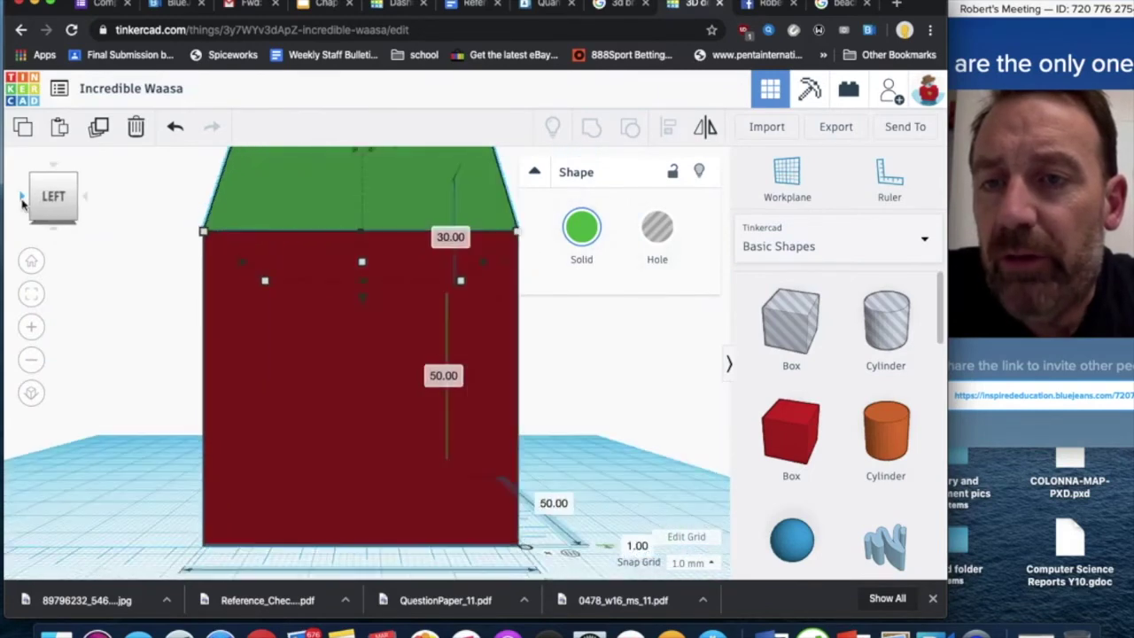
pyautogui.click(22, 199)
pyautogui.click(22, 199)
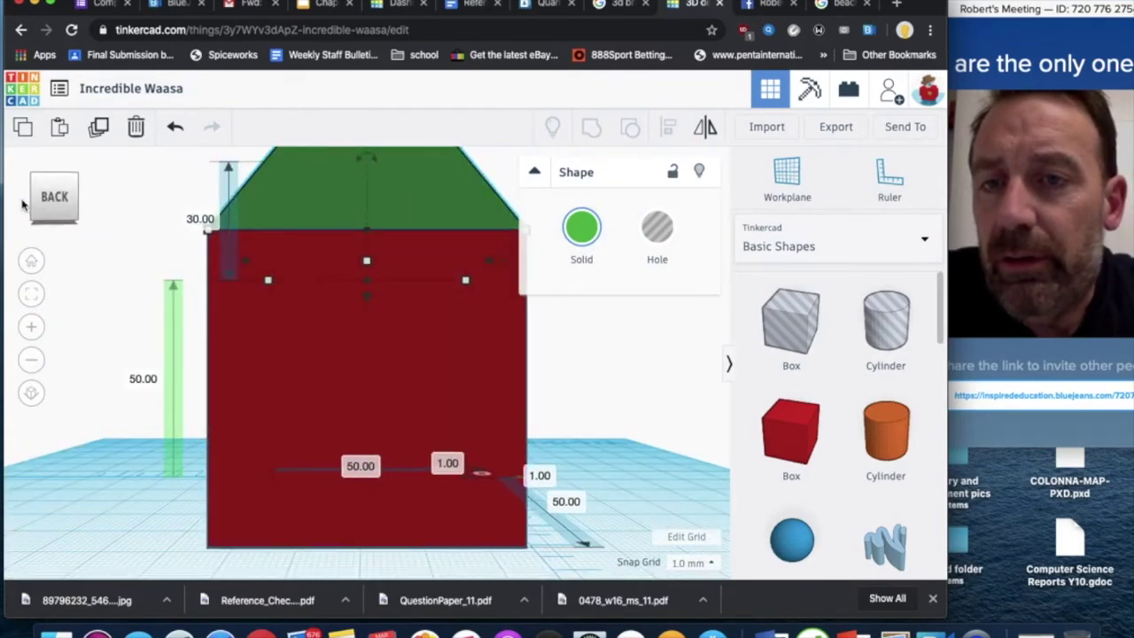
pyautogui.click(22, 198)
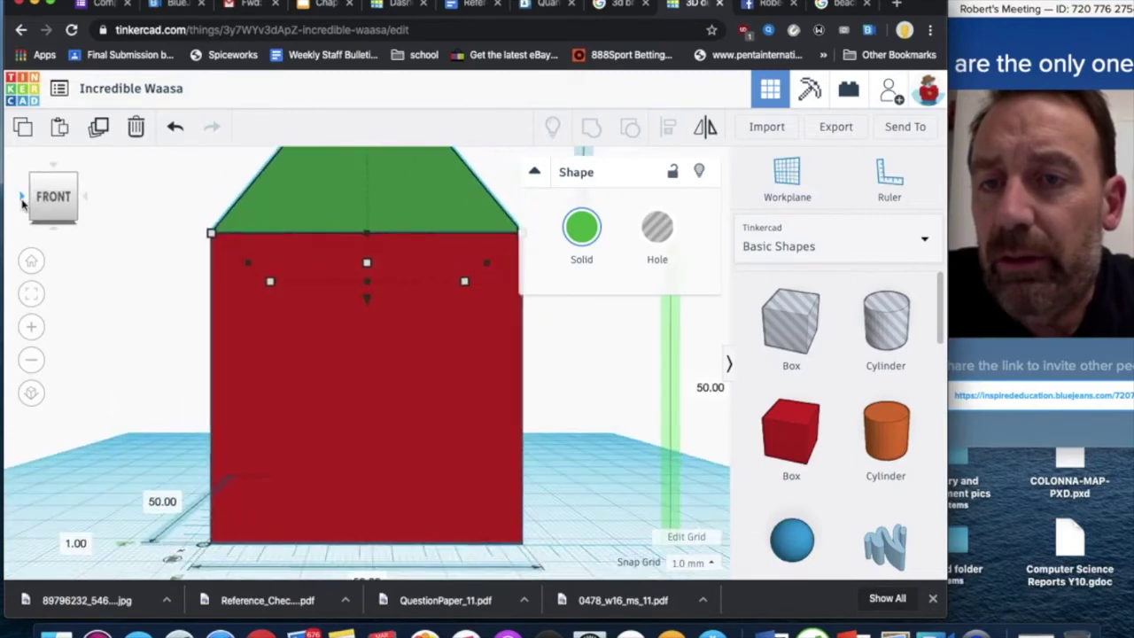
pyautogui.click(22, 198)
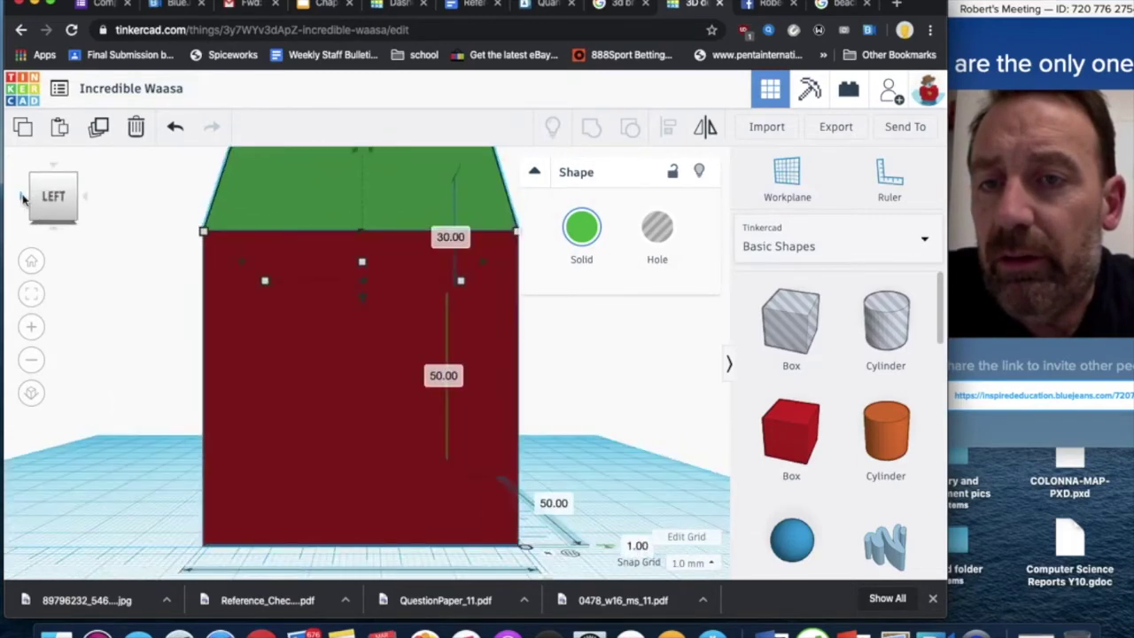
pyautogui.click(86, 202)
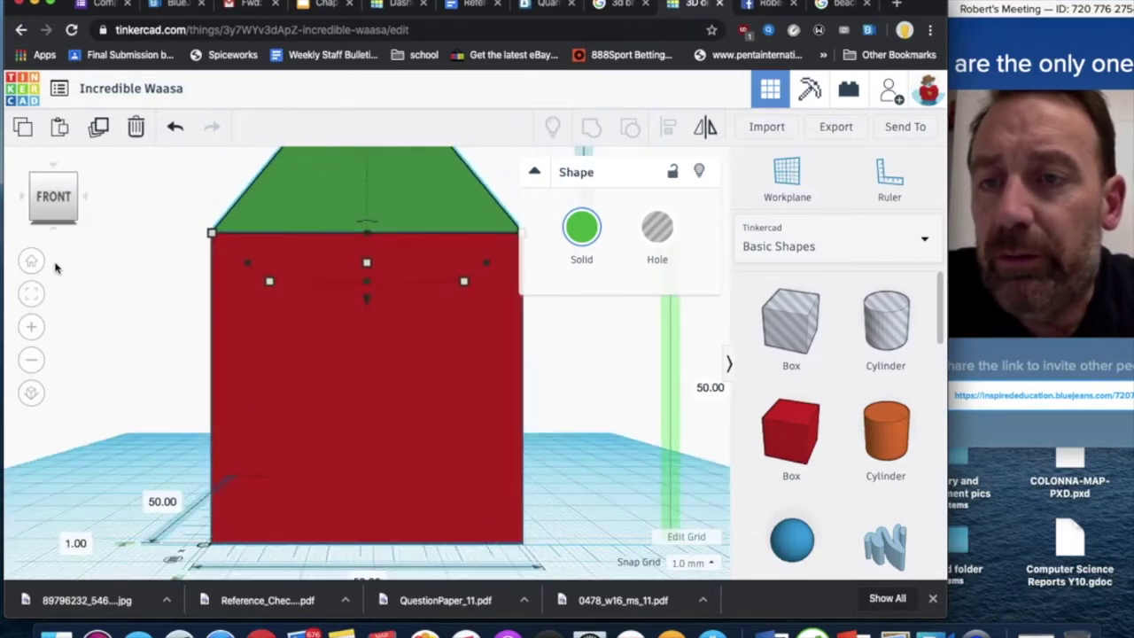
pyautogui.click(31, 262)
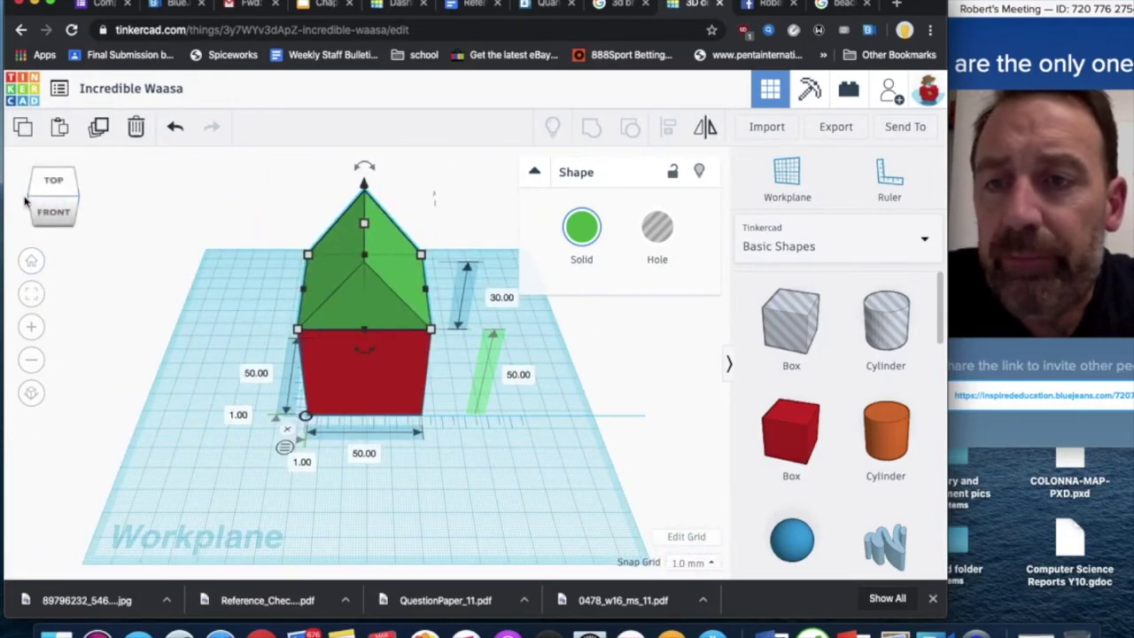
# Group the box and roof into a single house shape
pyautogui.moveTo(31, 202); pyautogui.dragTo(58, 213)
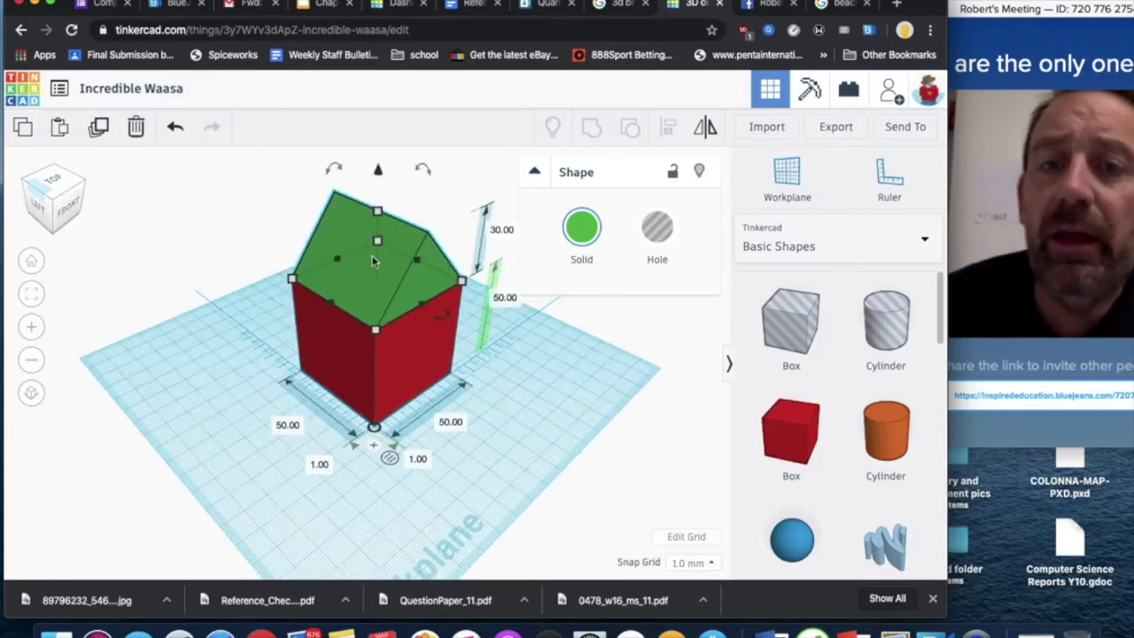
pyautogui.keyDown('shift'); pyautogui.click(413, 367); pyautogui.keyUp('shift')
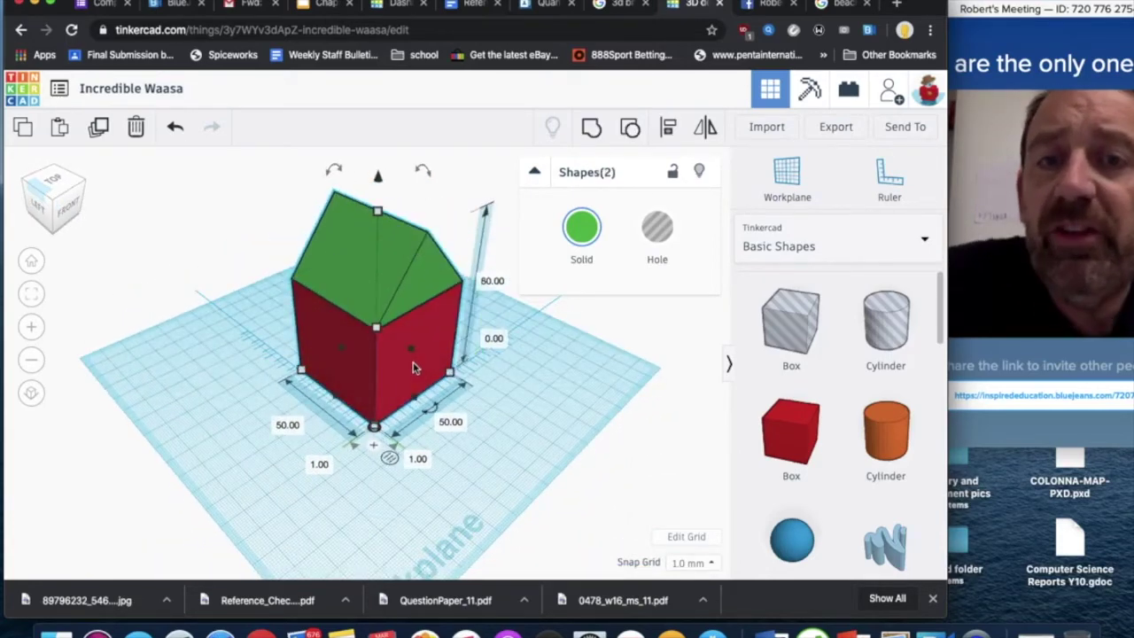
pyautogui.click(592, 128)
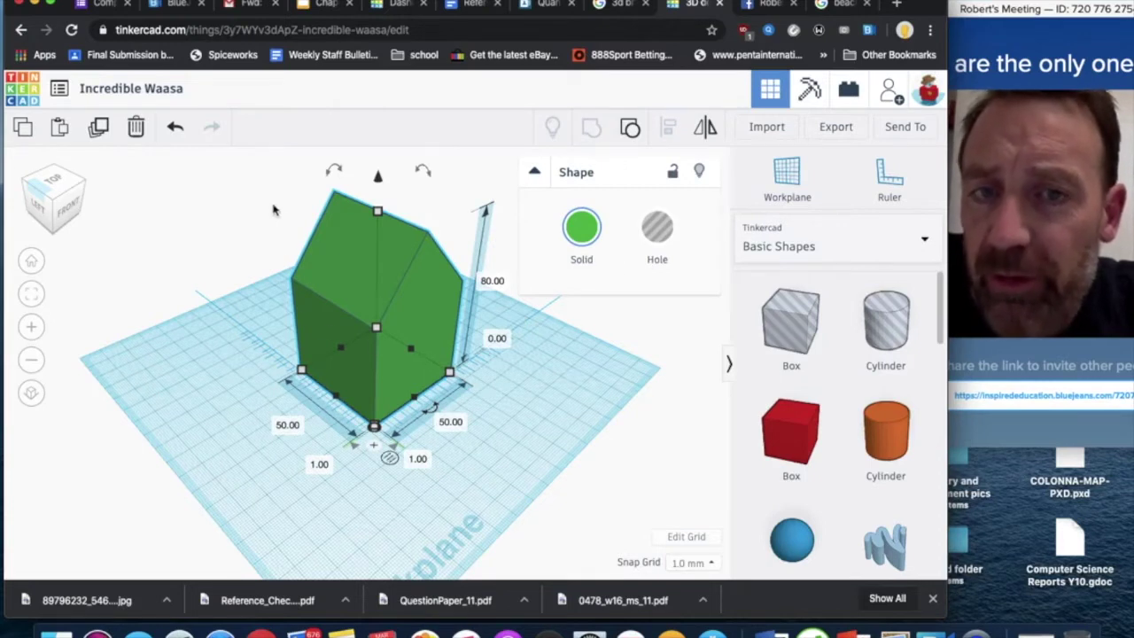
# Change the grouped house's Solid colour from green to red
pyautogui.click(584, 232)
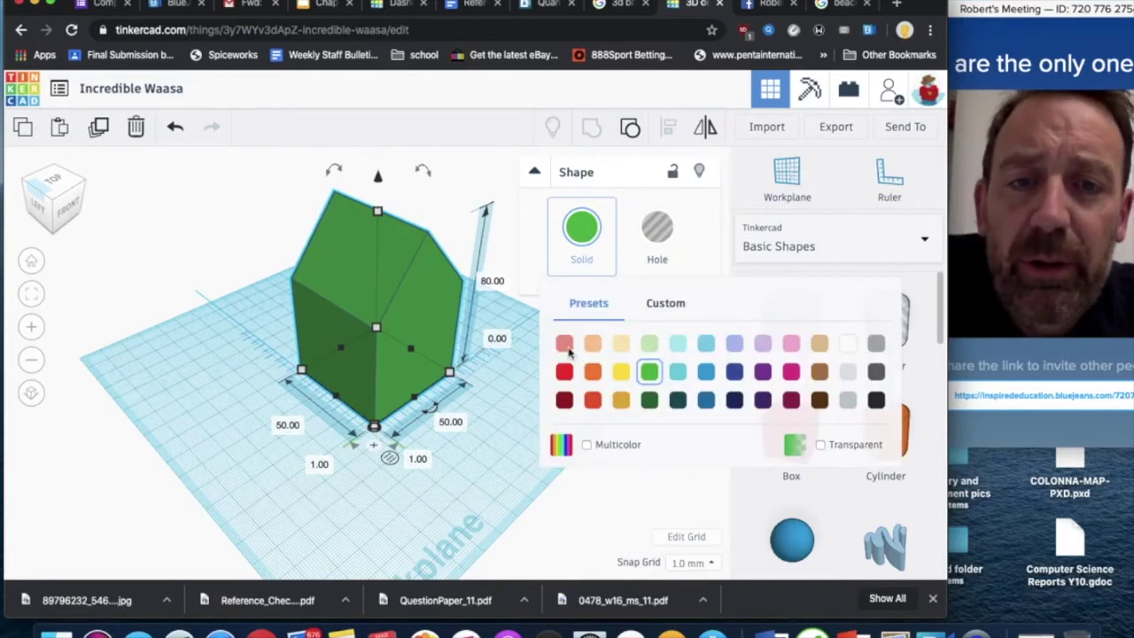
pyautogui.click(564, 370)
pyautogui.click(164, 379)
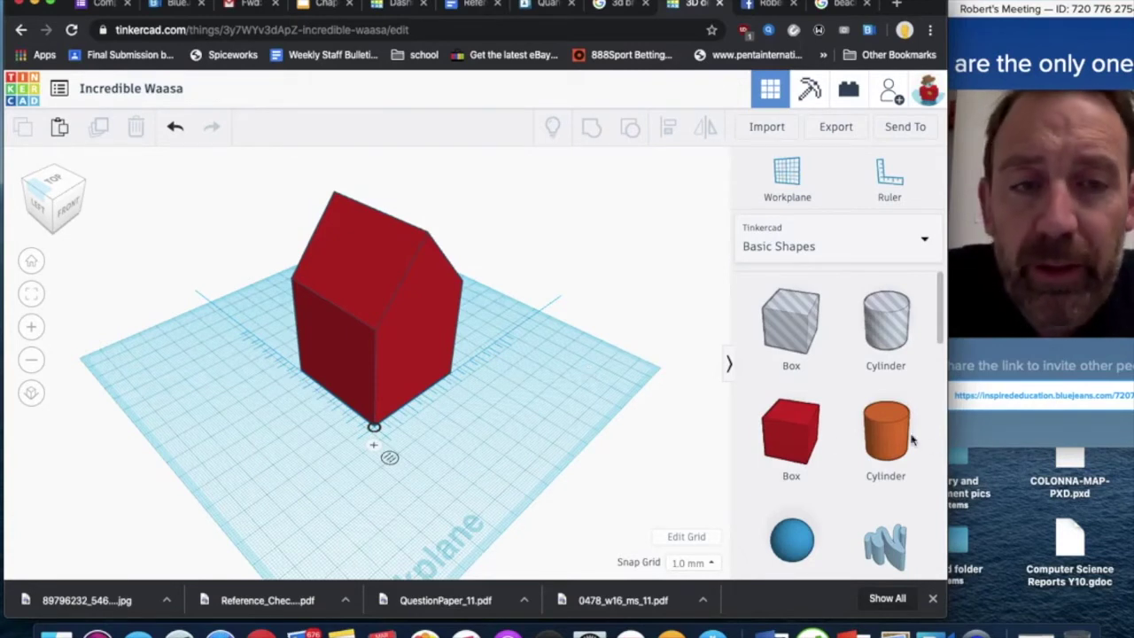
# Add a roof shape, resize its base to 50 by 60, and move it beside the house
pyautogui.scroll(-3, 807, 447)
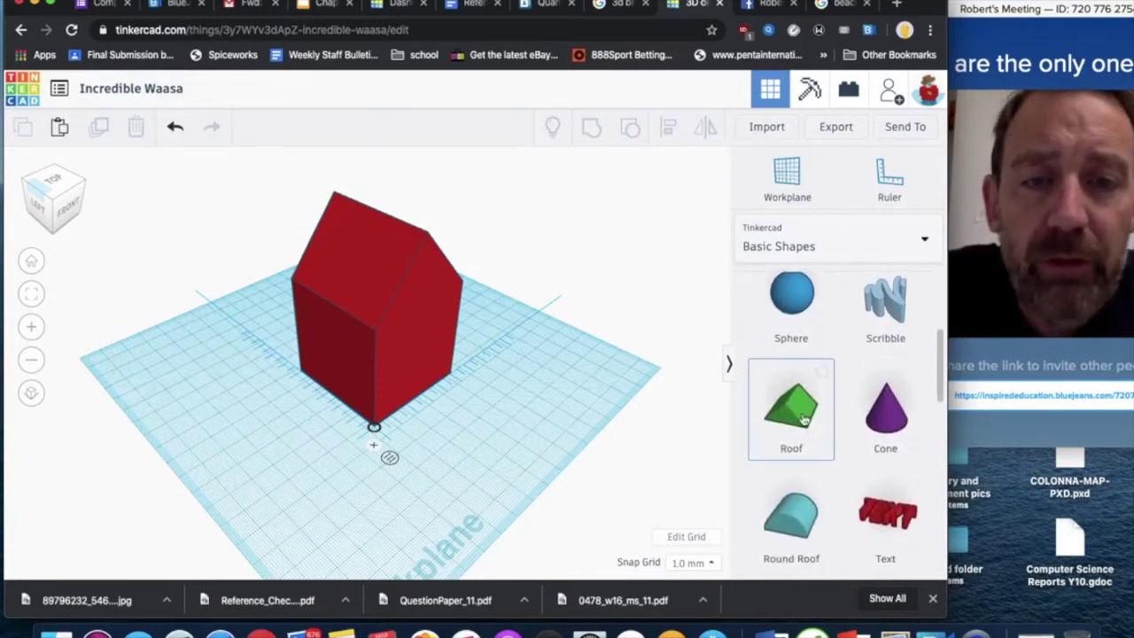
pyautogui.moveTo(804, 420); pyautogui.dragTo(415, 436)
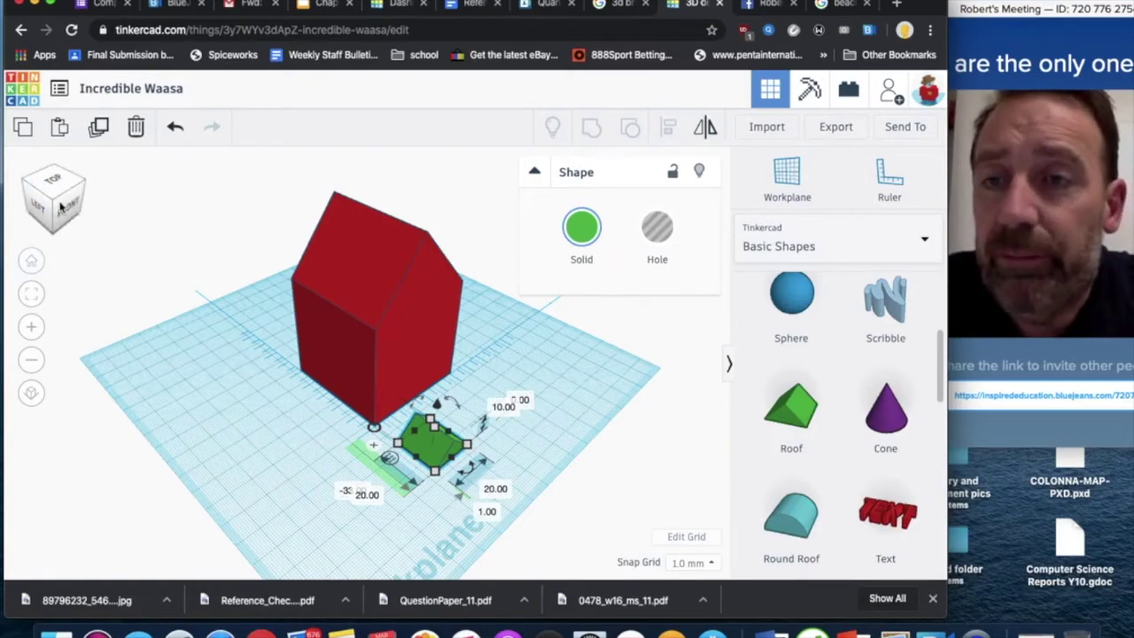
pyautogui.moveTo(53, 202); pyautogui.dragTo(51, 202)
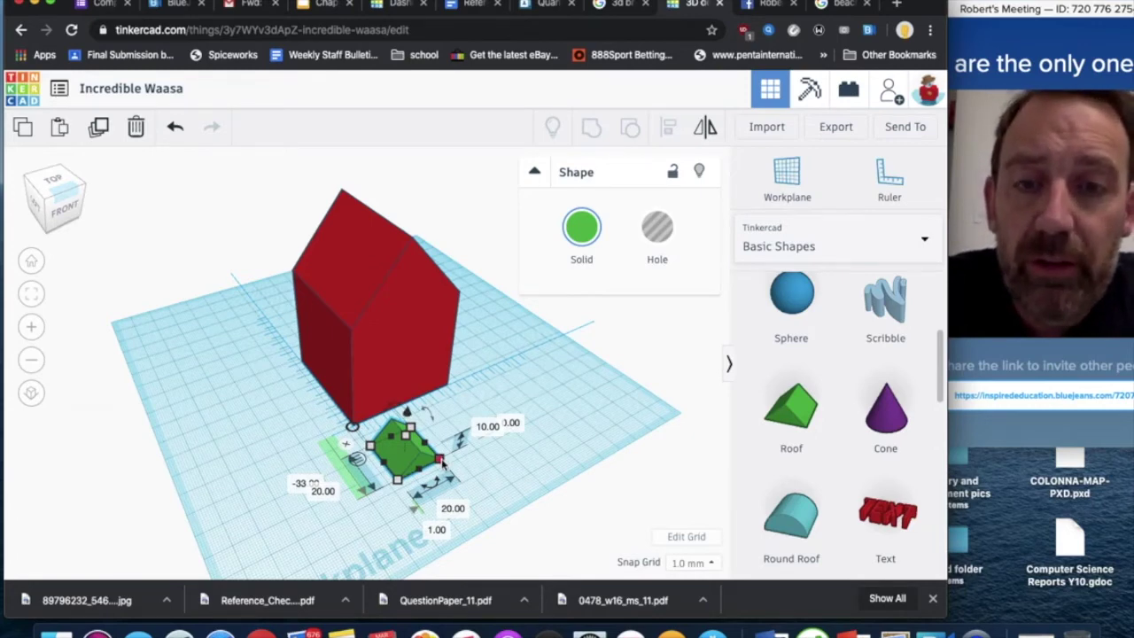
pyautogui.click(456, 509)
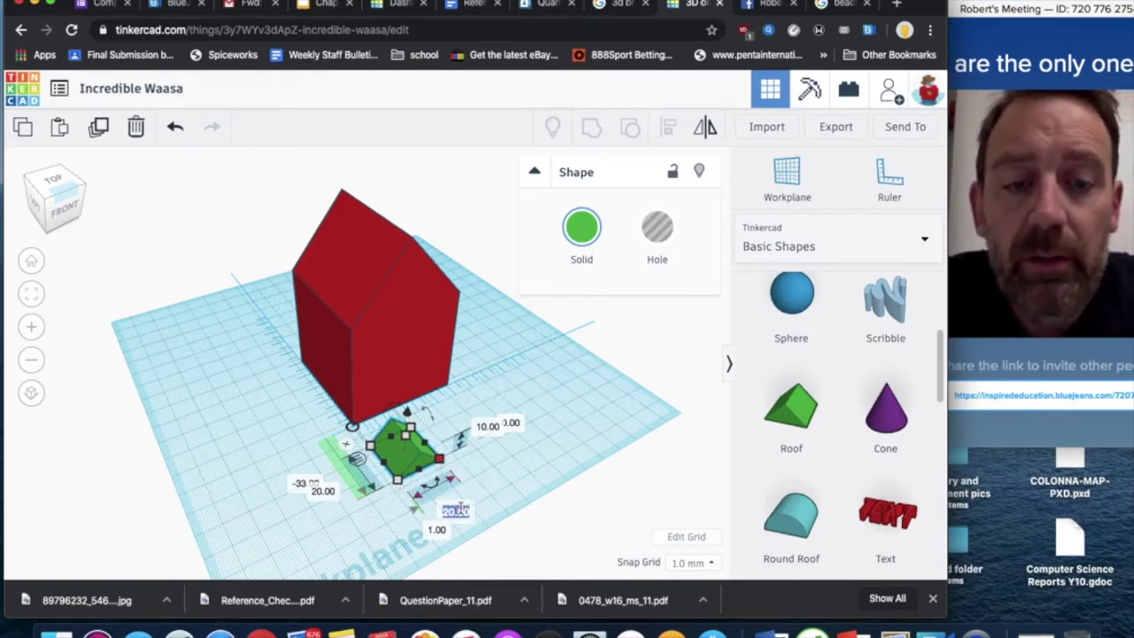
pyautogui.write('50')
pyautogui.press('Return')
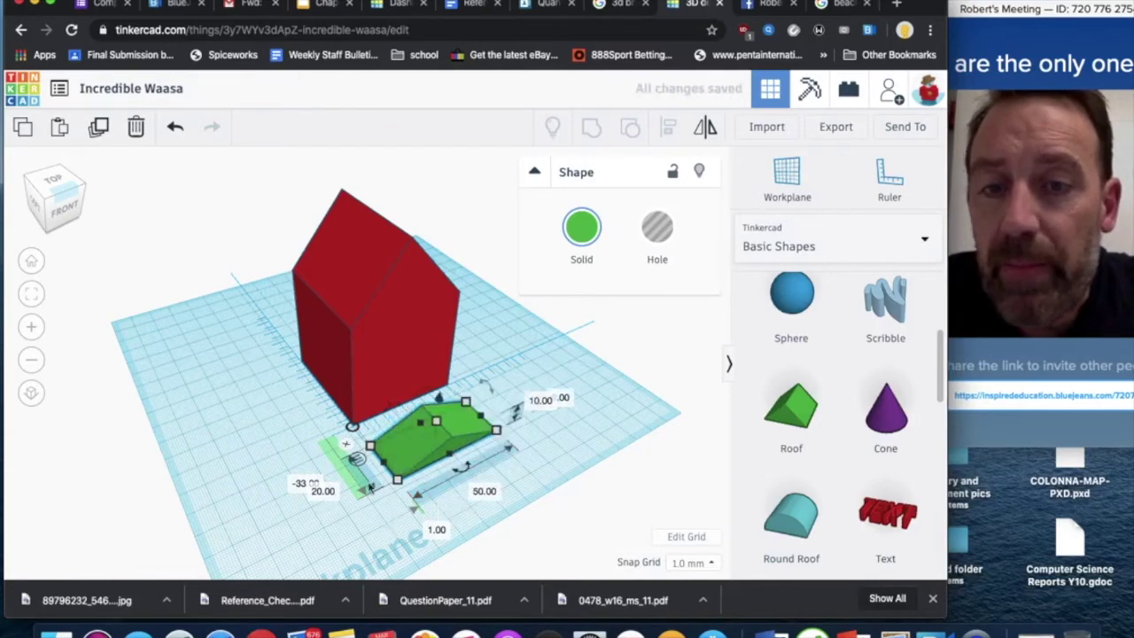
pyautogui.click(325, 491)
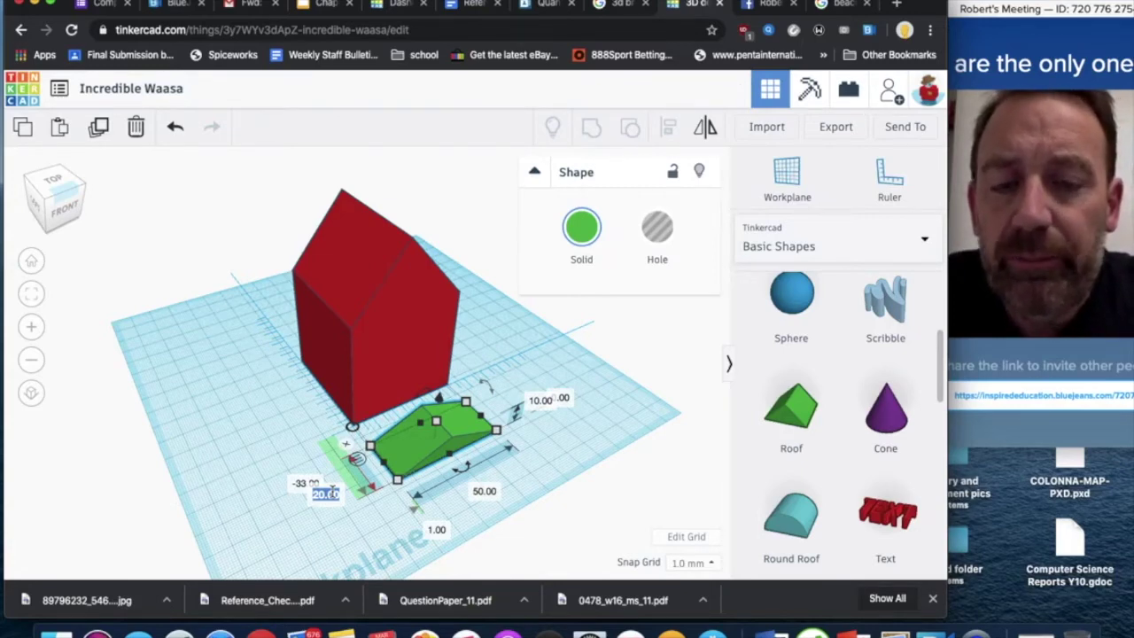
pyautogui.write('60')
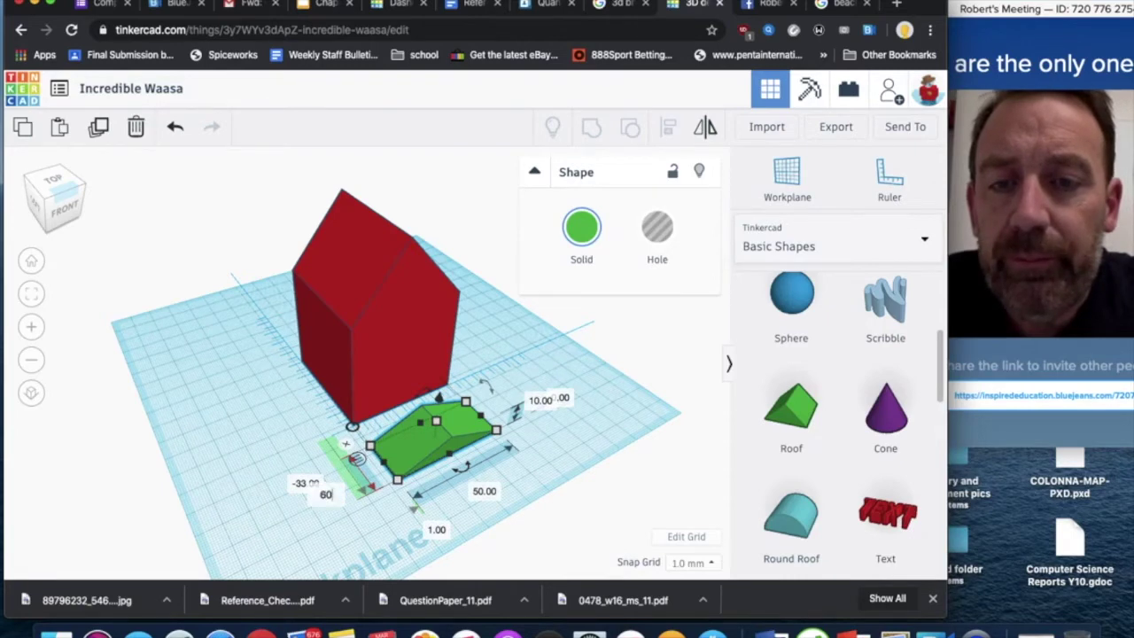
pyautogui.press('Return')
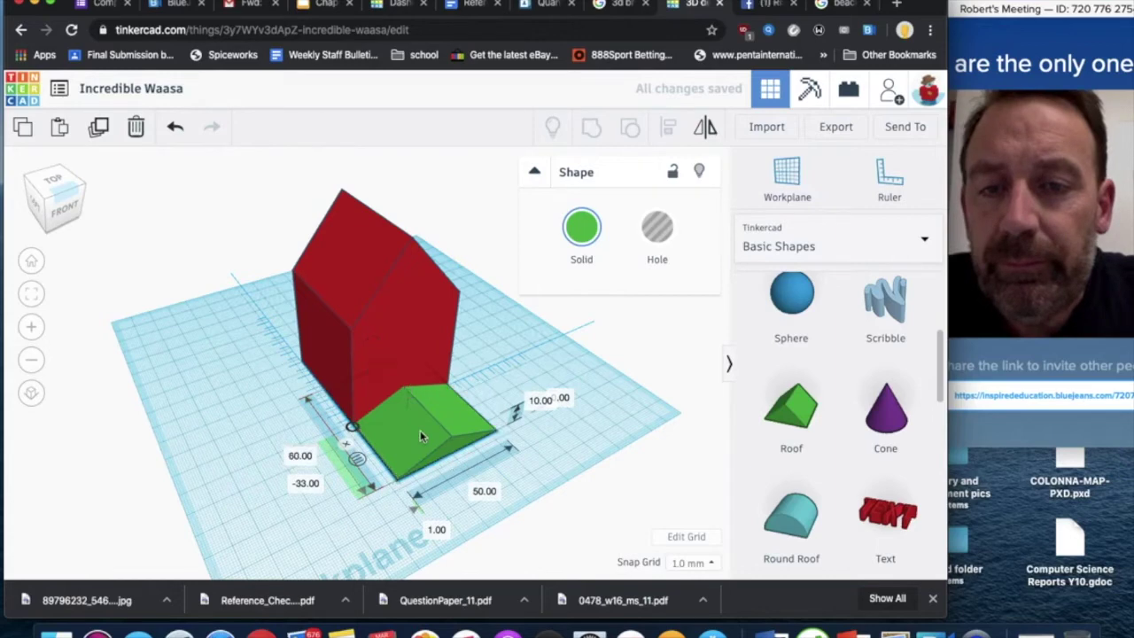
pyautogui.moveTo(419, 430); pyautogui.dragTo(466, 484)
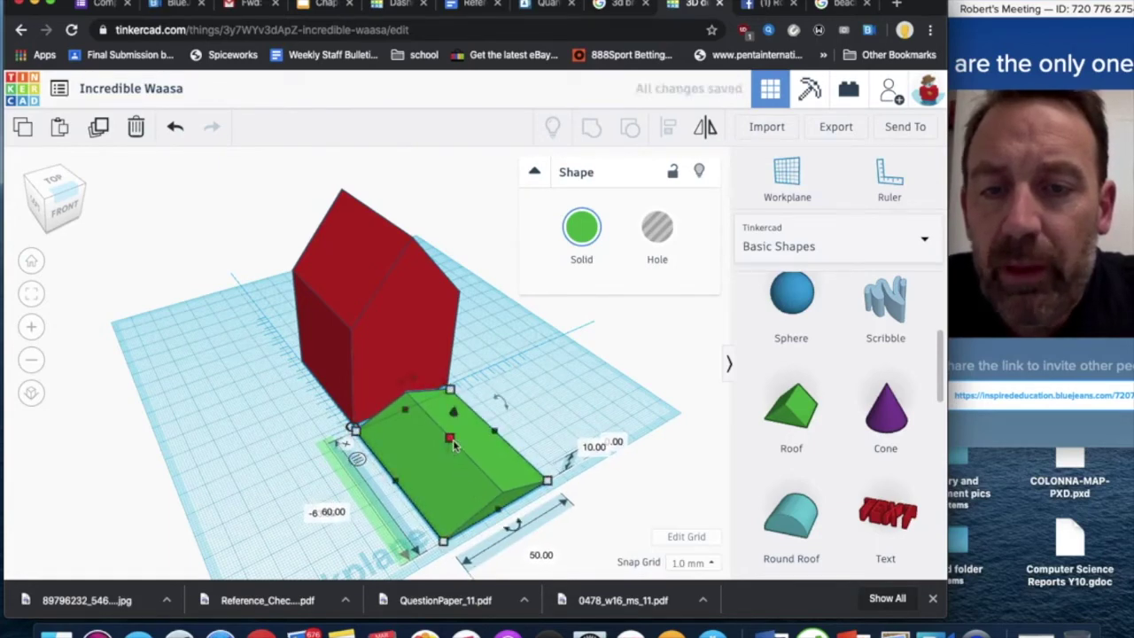
# Raise the green roof to 30 tall, making it a 60 × 50 × 30 sloped shape
pyautogui.moveTo(452, 443); pyautogui.dragTo(455, 404)
pyautogui.press('Escape')
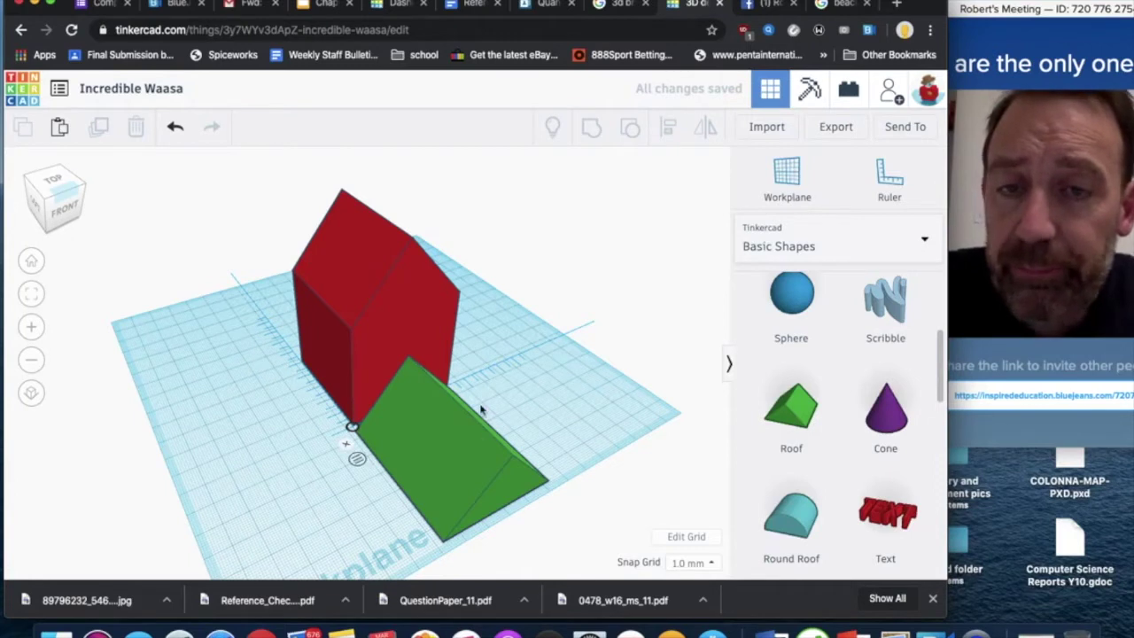
pyautogui.click(483, 440)
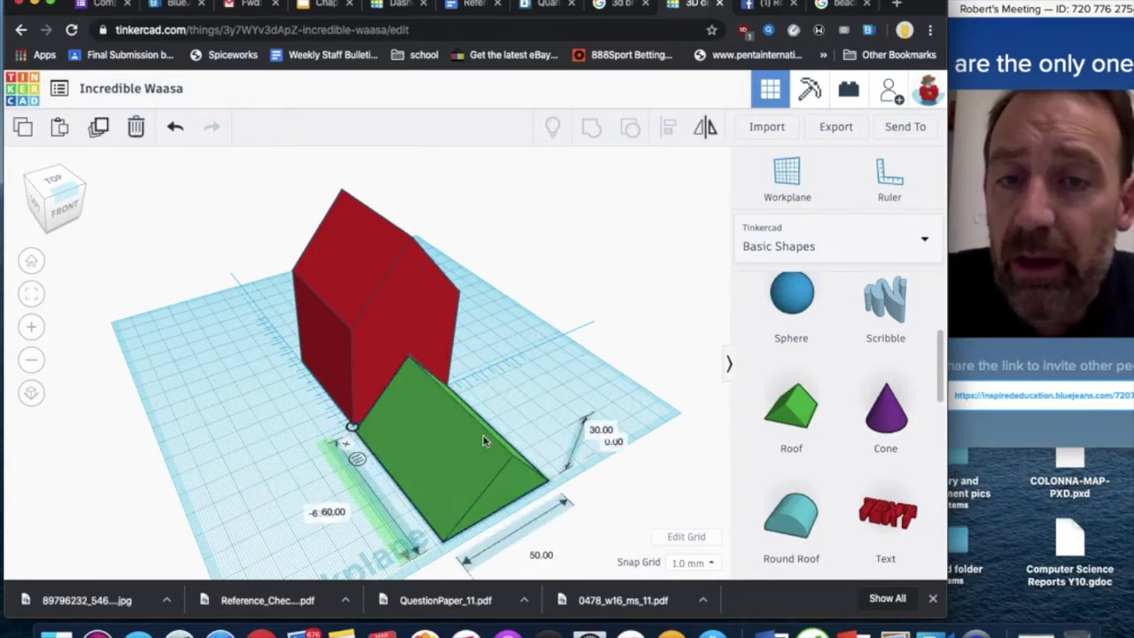
pyautogui.click(238, 531)
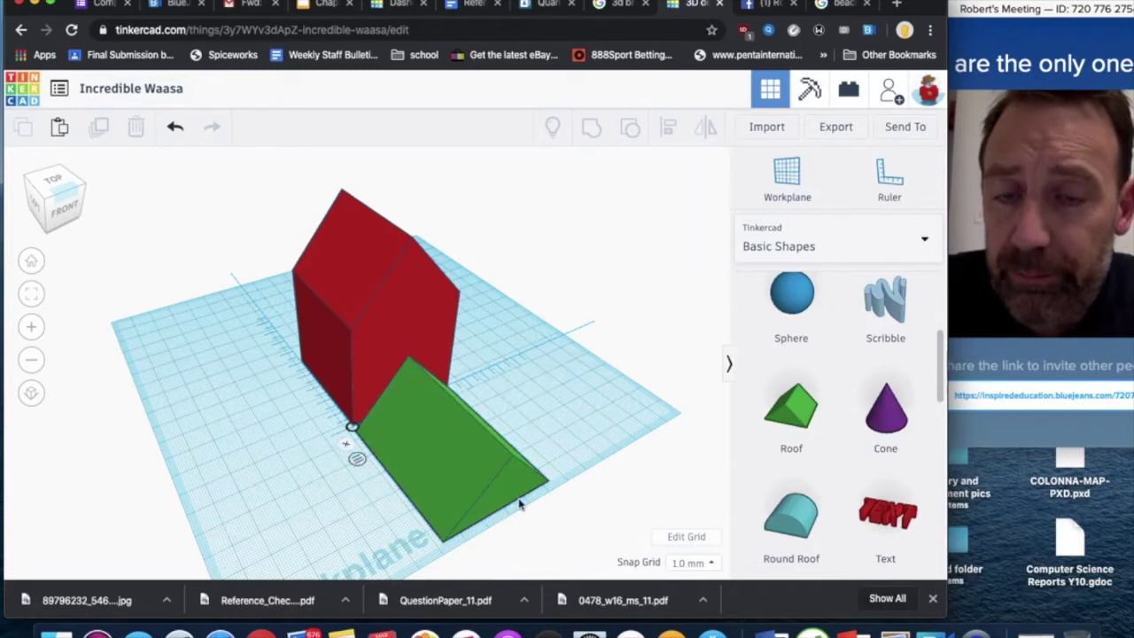
pyautogui.click(451, 454)
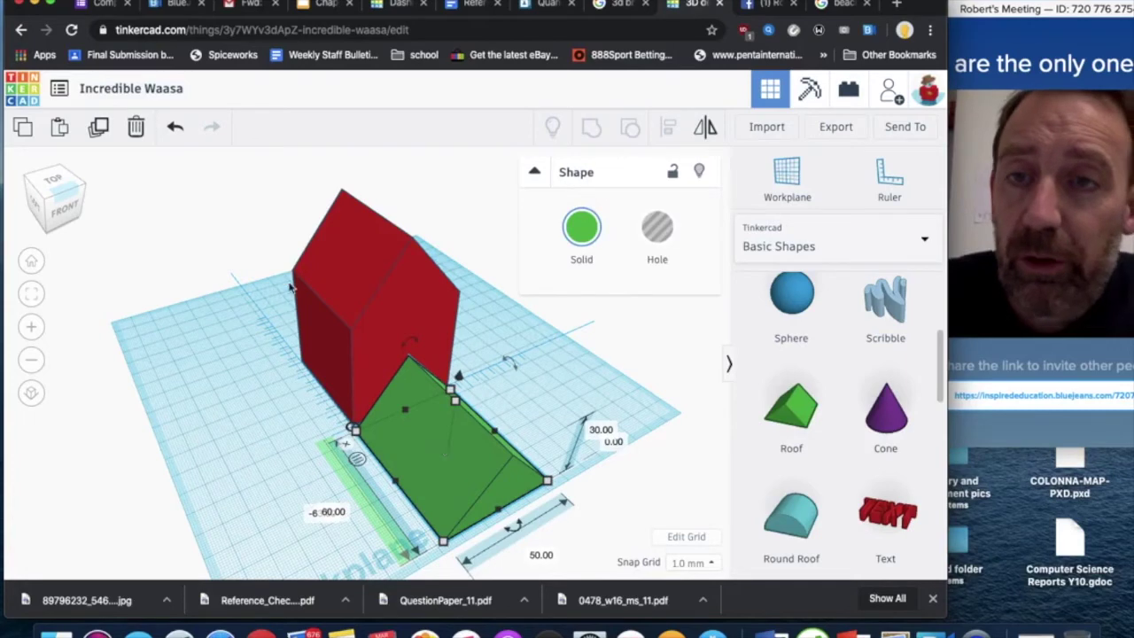
# Paste a roof copy over the original, try a 5 mm dimension, then undo it
pyautogui.click(21, 126)
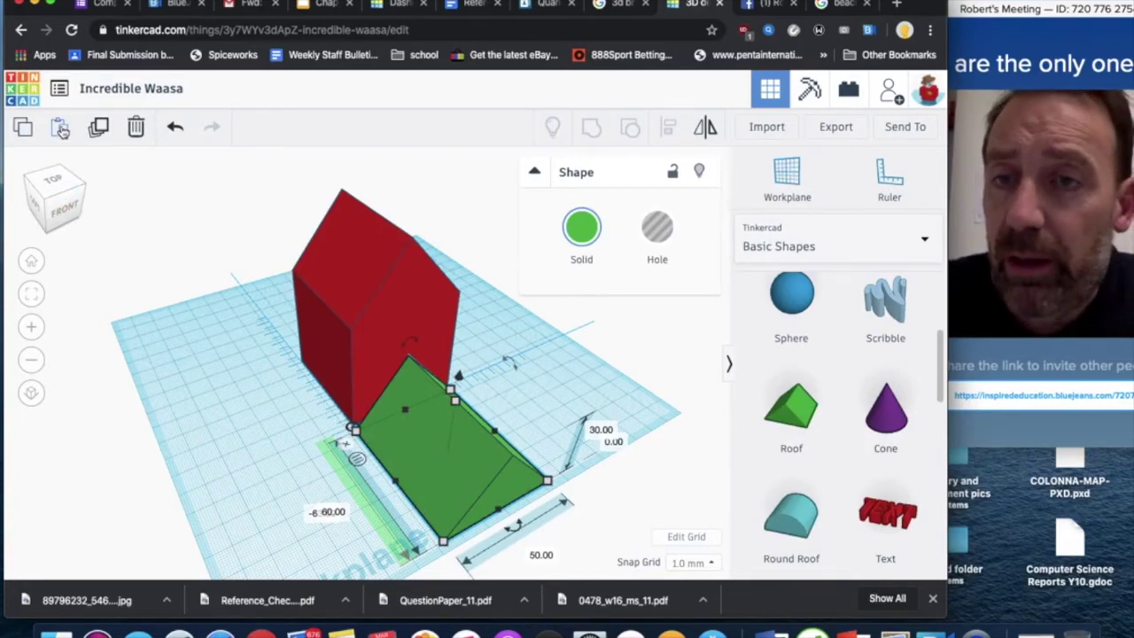
pyautogui.click(60, 128)
pyautogui.moveTo(467, 442); pyautogui.dragTo(507, 419)
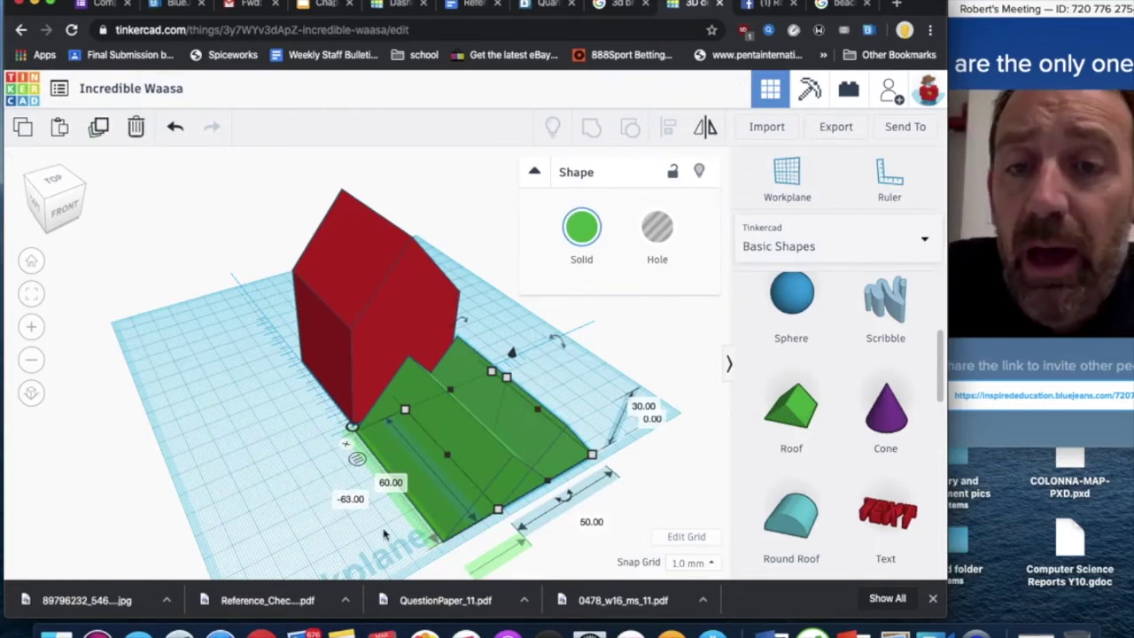
pyautogui.click(394, 482)
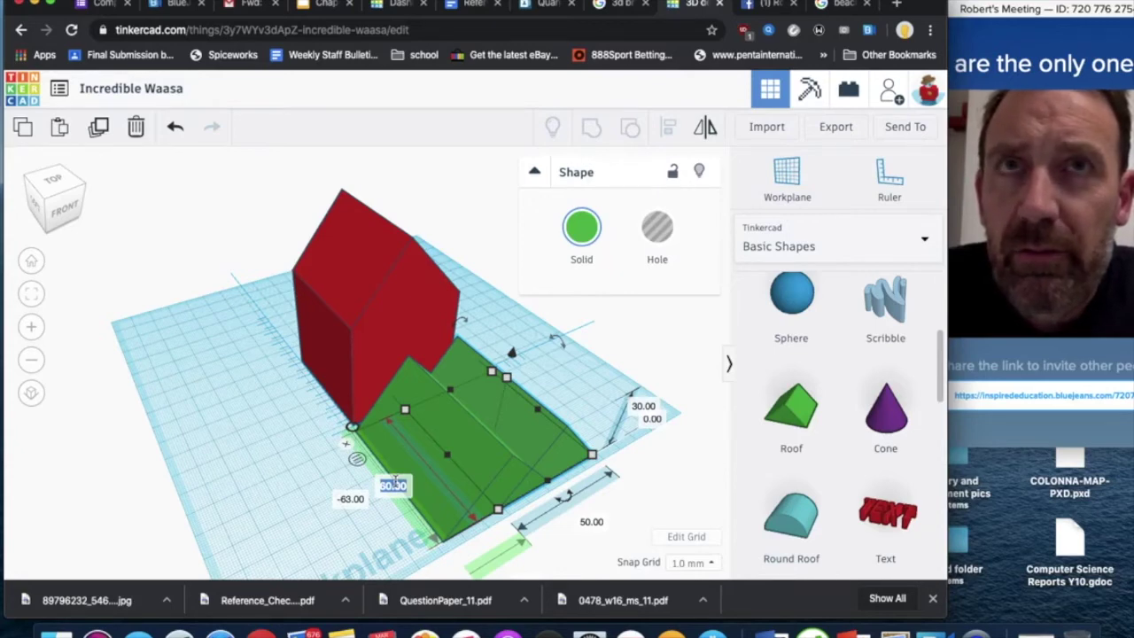
pyautogui.write('5')
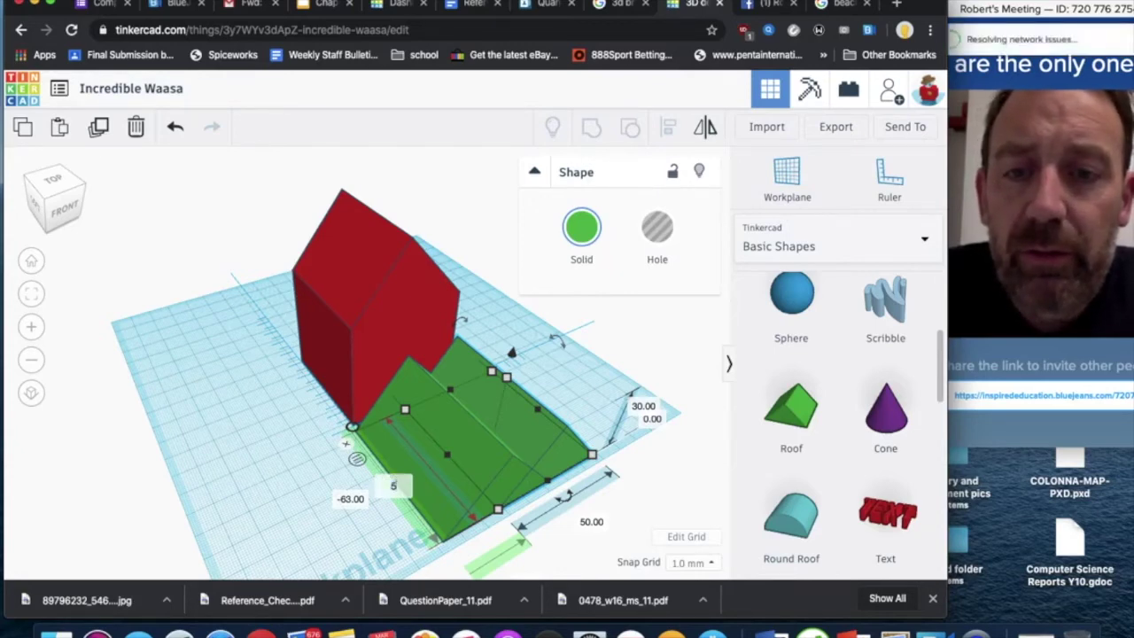
pyautogui.press('Return')
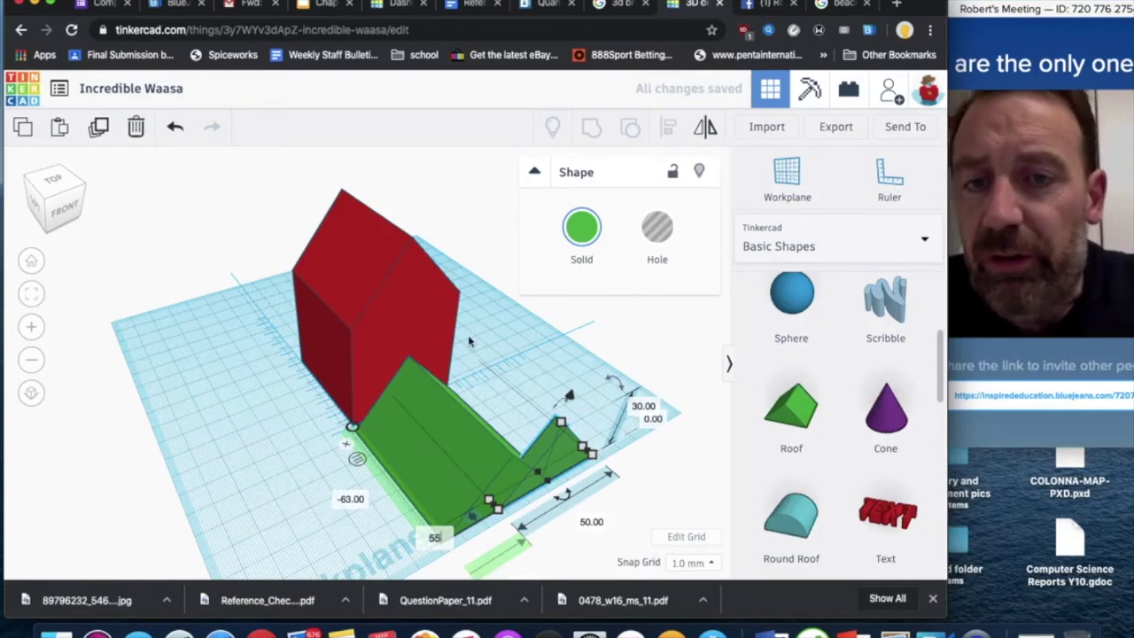
pyautogui.hotkey('ctrl', 'z')
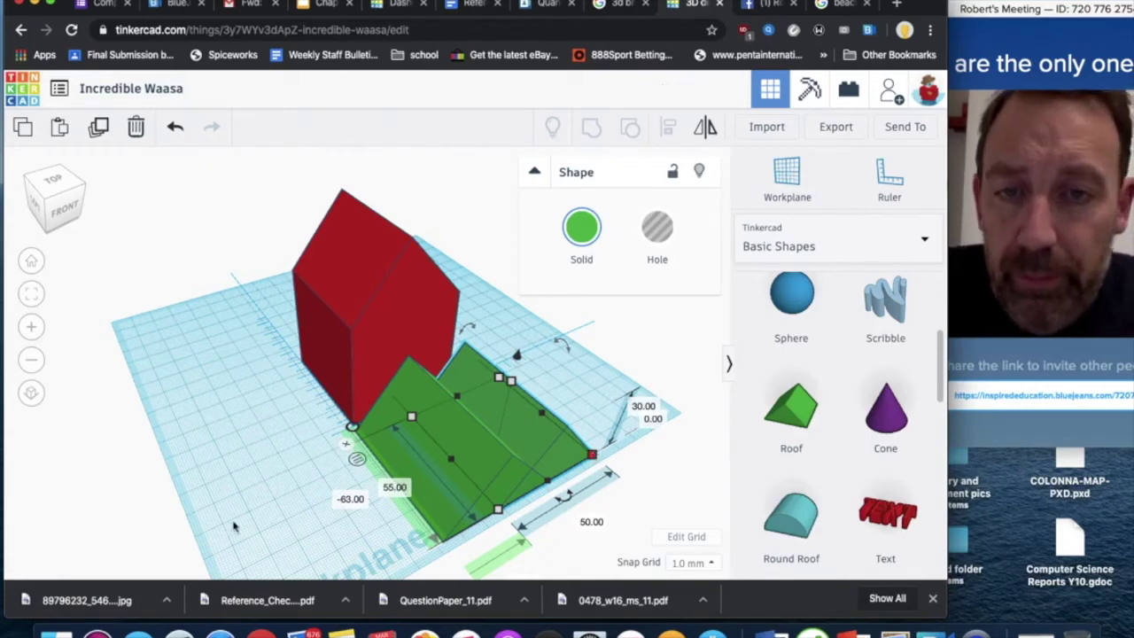
# Reframe the view on the shapes and slide the roof left toward the red house
pyautogui.click(264, 503)
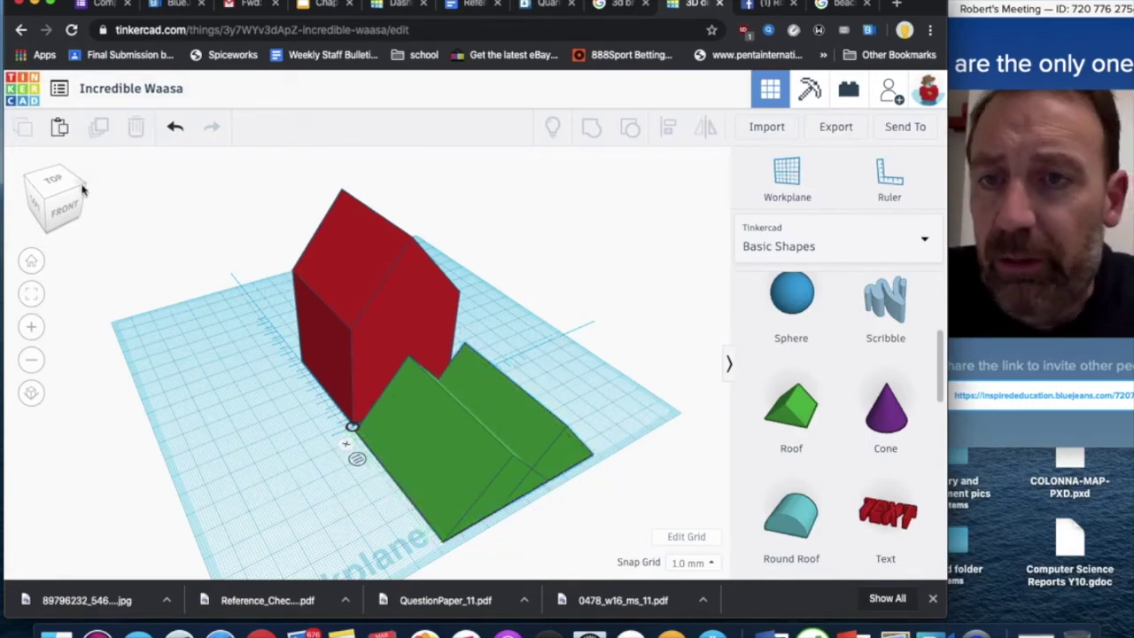
pyautogui.click(36, 289)
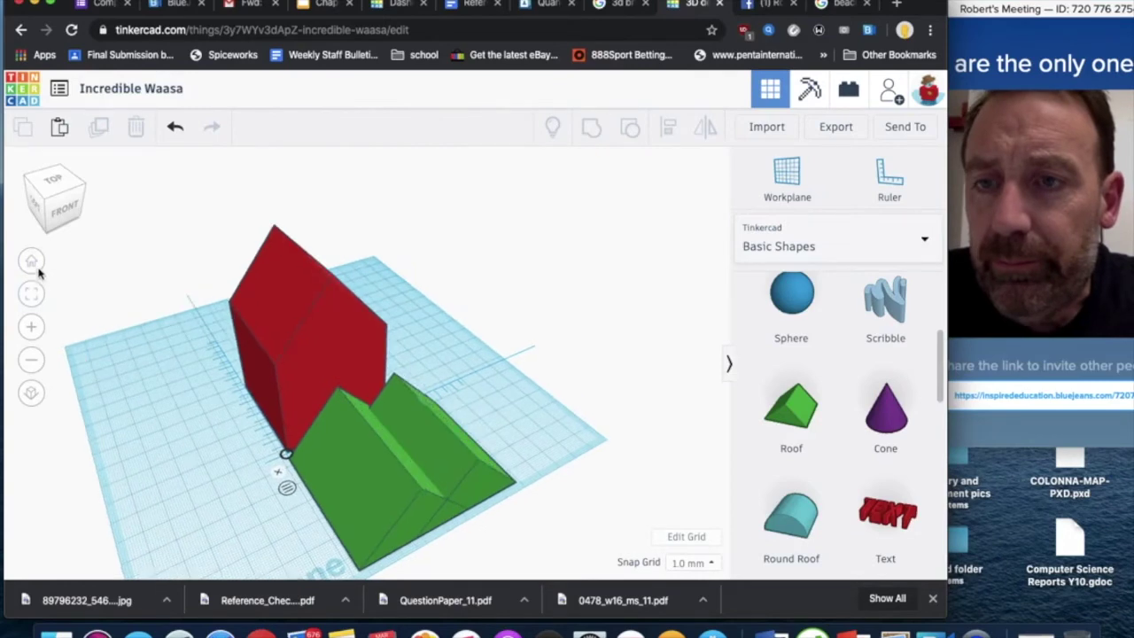
pyautogui.click(35, 266)
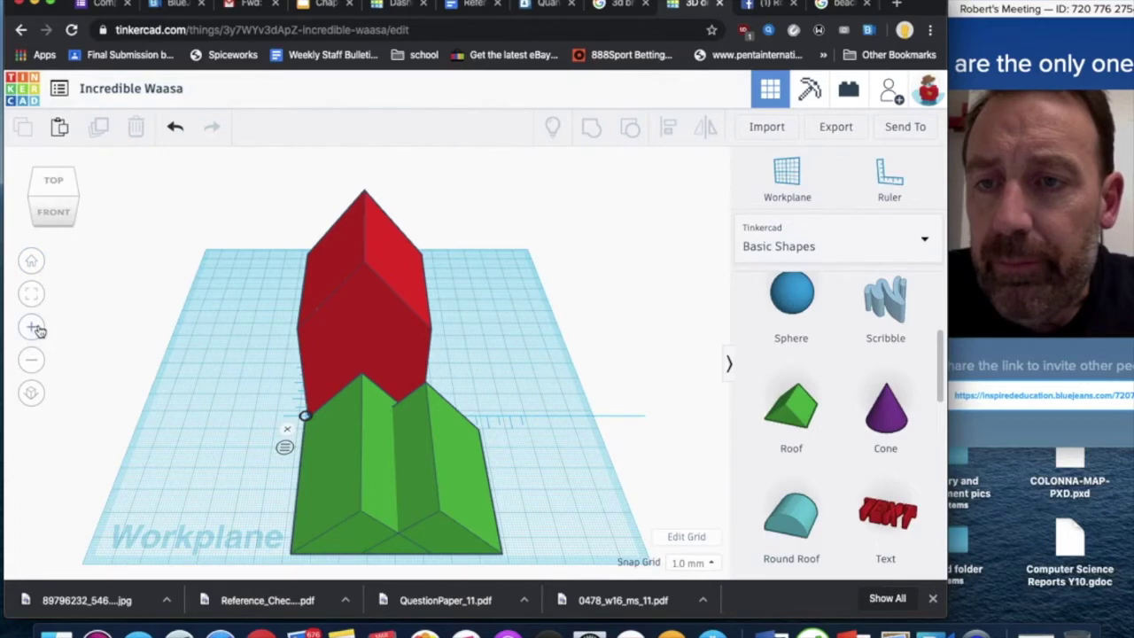
pyautogui.click(32, 327)
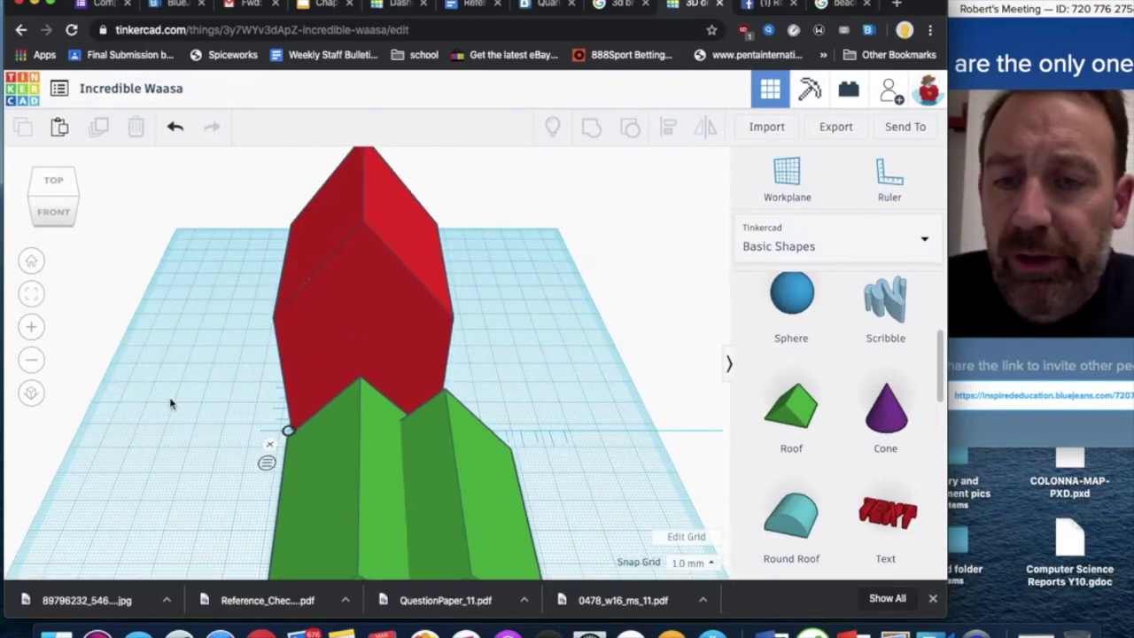
pyautogui.moveTo(165, 400); pyautogui.dragTo(159, 312, button='middle')
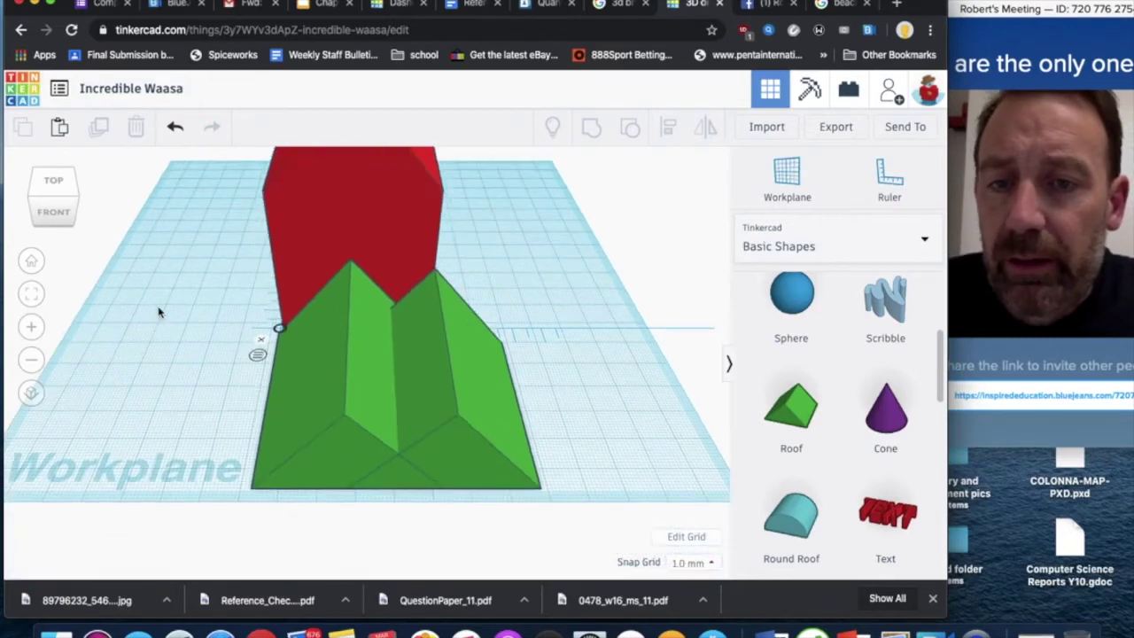
pyautogui.click(440, 448)
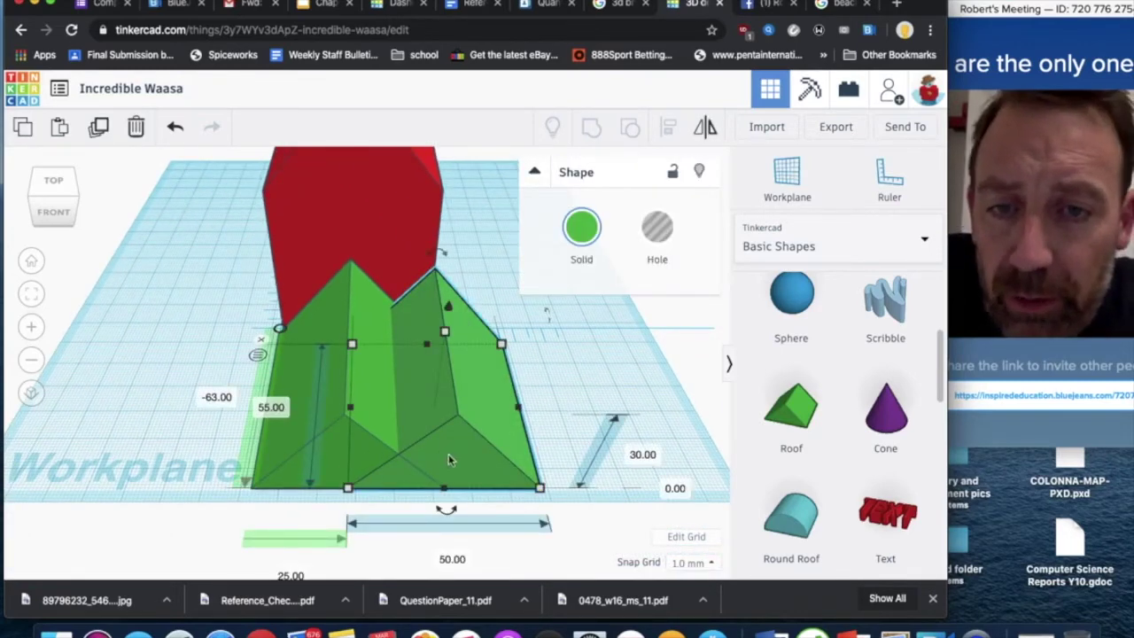
pyautogui.moveTo(448, 454); pyautogui.dragTo(390, 459)
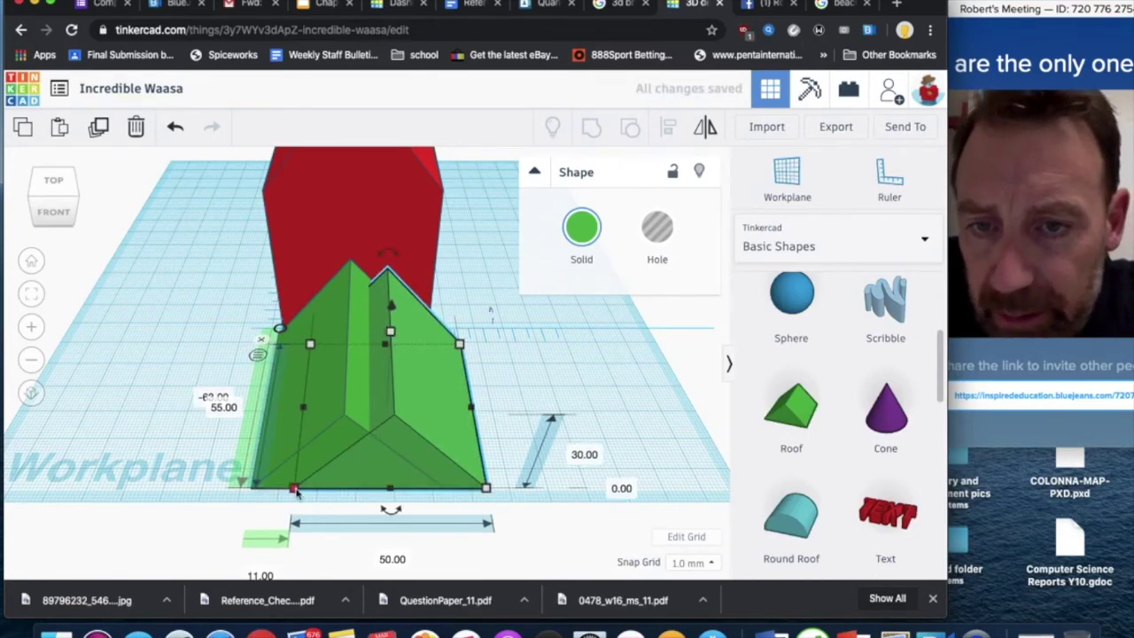
# Widen the roof to 72 mm and raise its height to 43 mm
pyautogui.moveTo(296, 492); pyautogui.dragTo(211, 493)
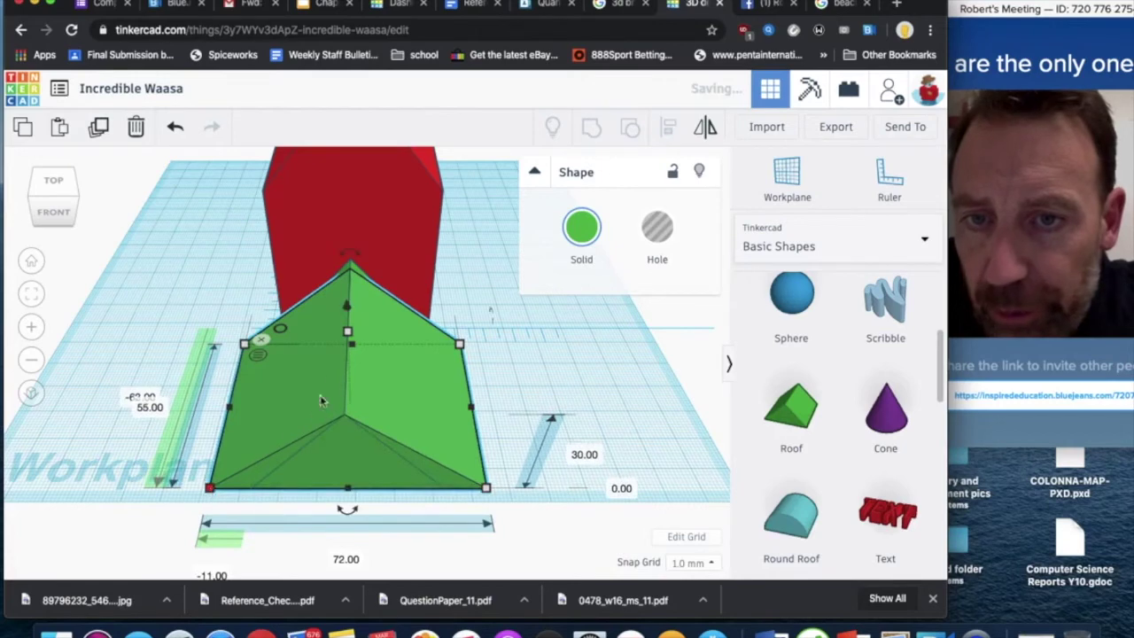
pyautogui.moveTo(348, 338); pyautogui.dragTo(353, 306)
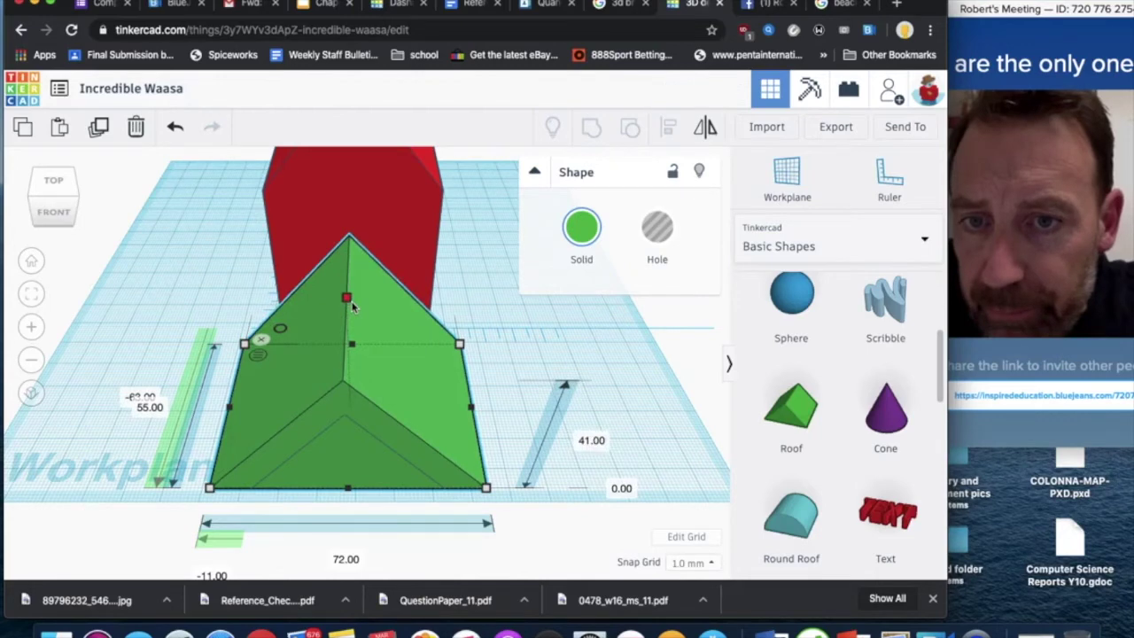
pyautogui.moveTo(352, 305); pyautogui.dragTo(352, 308)
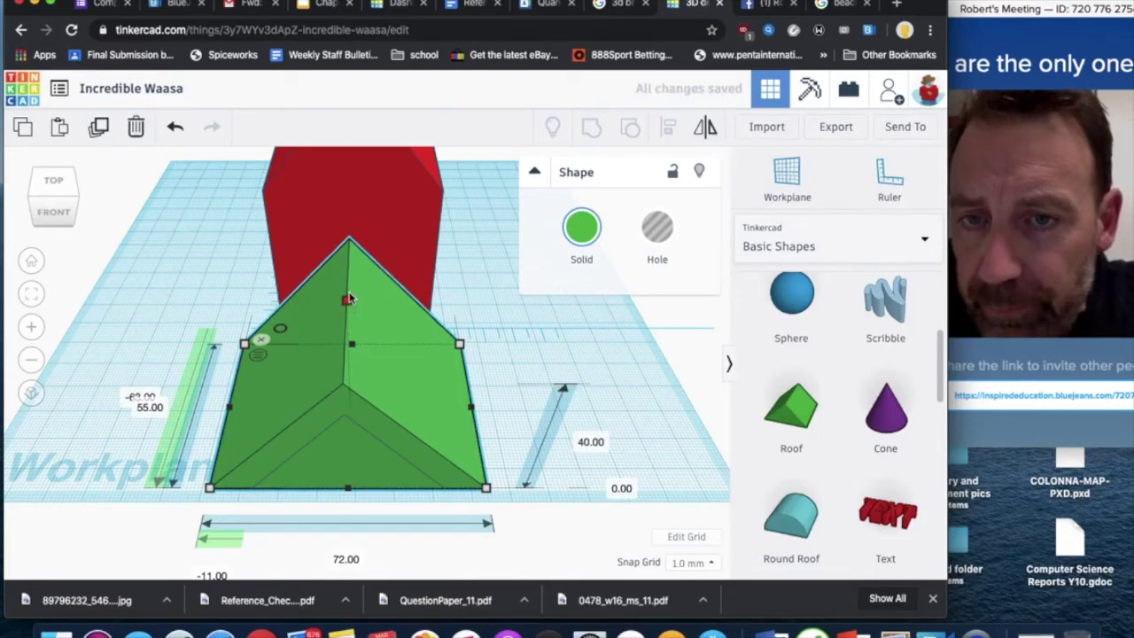
pyautogui.moveTo(350, 298)
pyautogui.mouseDown()
pyautogui.moveTo(350, 288)
pyautogui.moveTo(351, 298)
pyautogui.mouseUp()
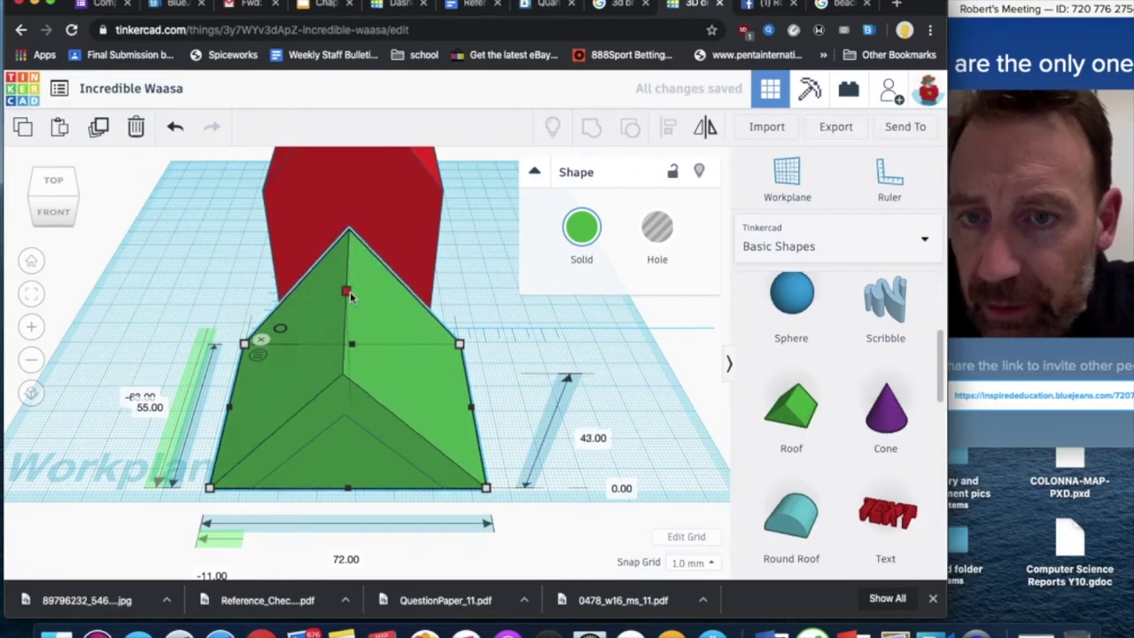
# From the front view, briefly try the roof as a hole, then revert it to solid
pyautogui.click(53, 210)
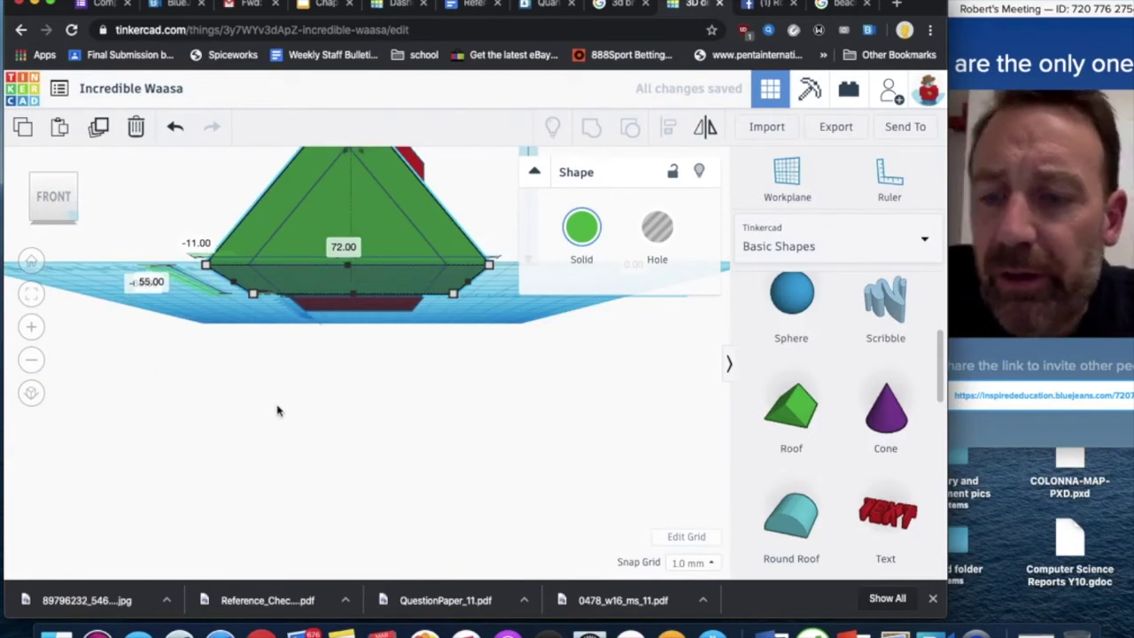
pyautogui.click(286, 476)
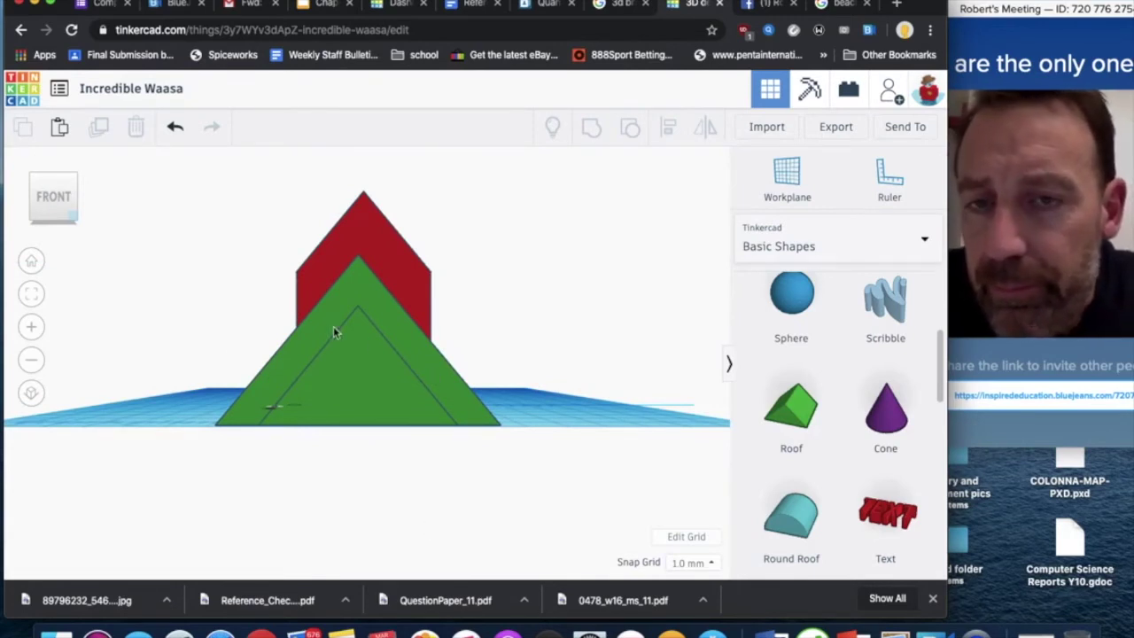
pyautogui.click(359, 394)
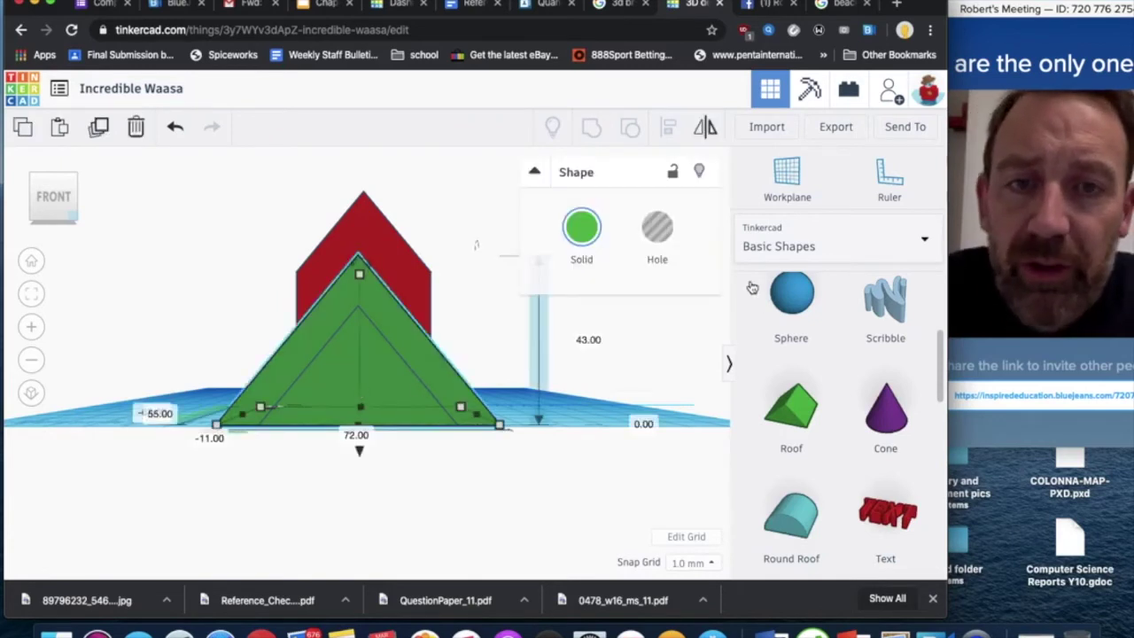
pyautogui.click(664, 231)
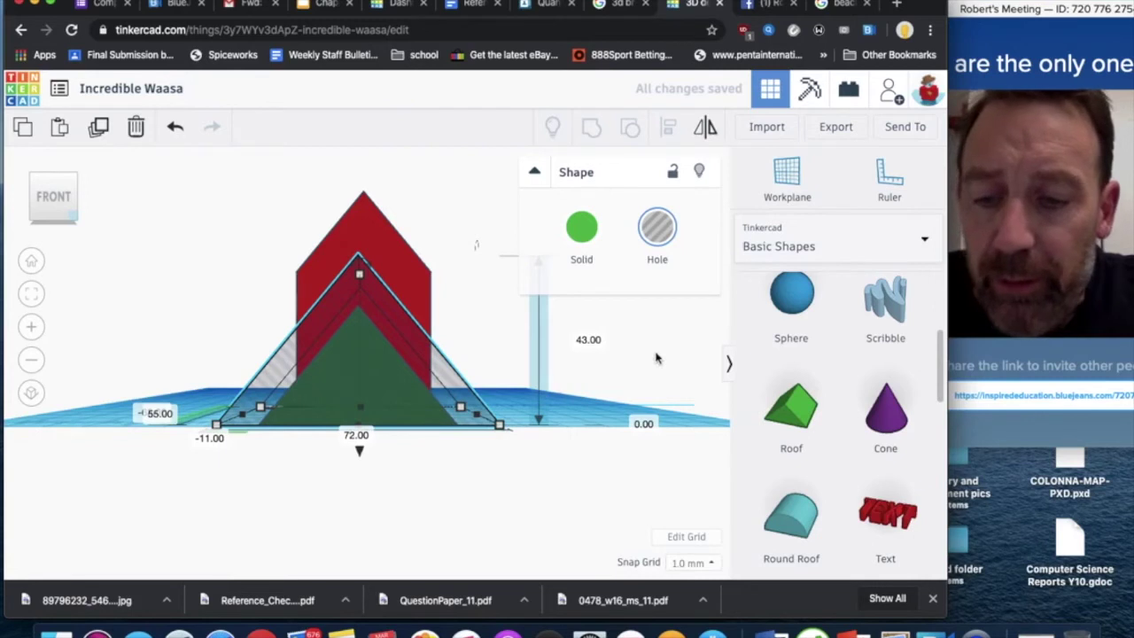
pyautogui.hotkey('ctrl', 'z')
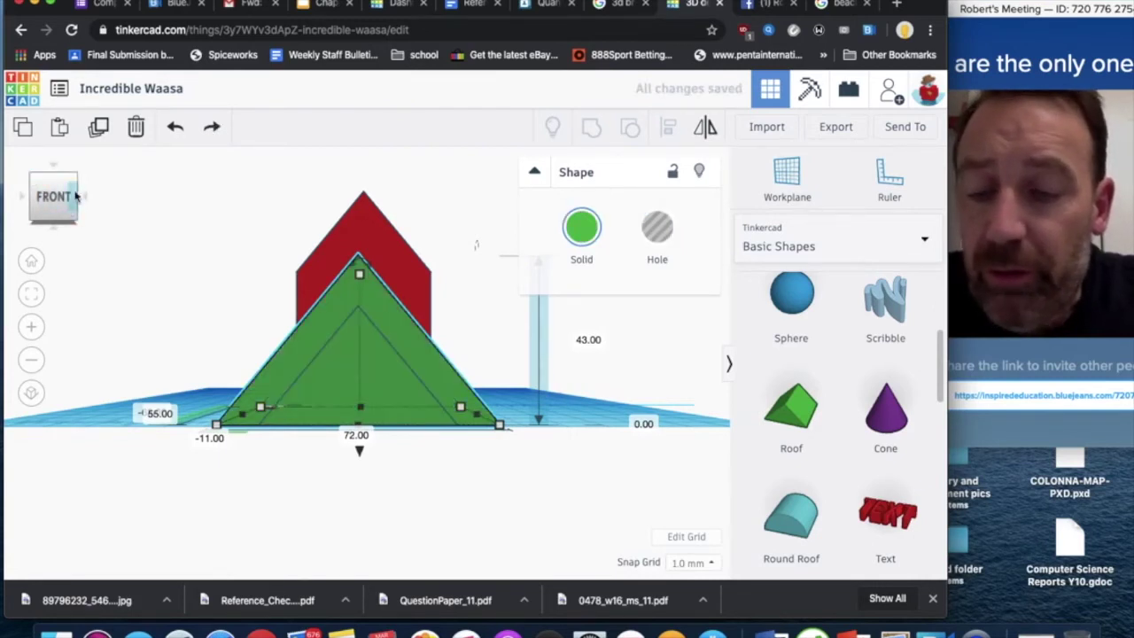
pyautogui.moveTo(31, 179); pyautogui.dragTo(53, 186)
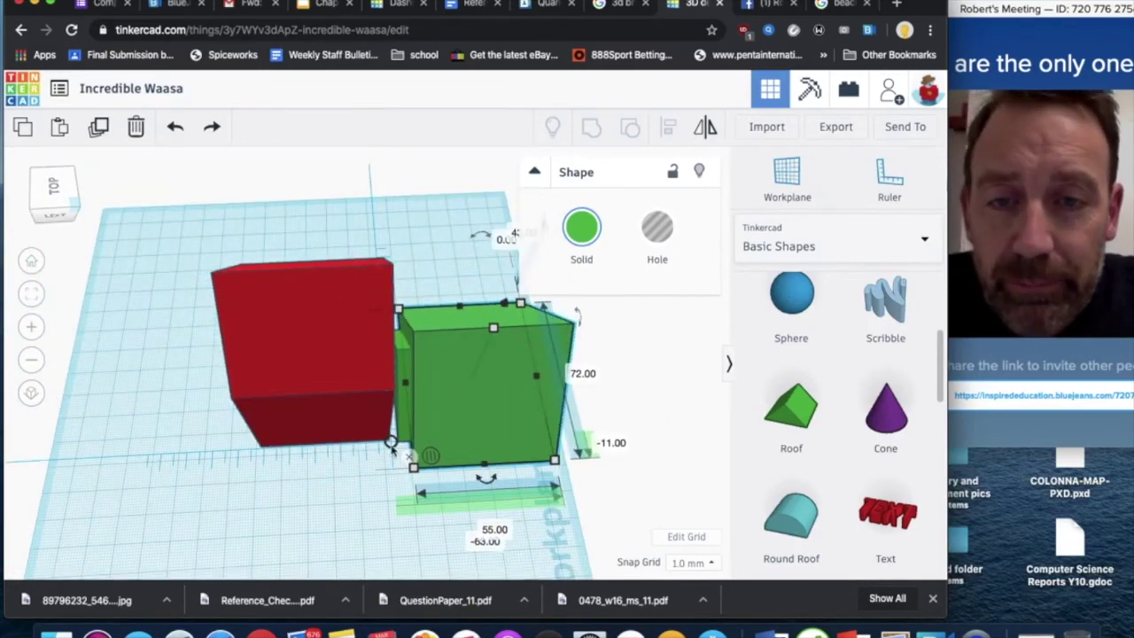
# Bring in a smaller 60 × 50 roof copy, make it a hole, and group it with the roof
pyautogui.hotkey('ctrl', 'z')
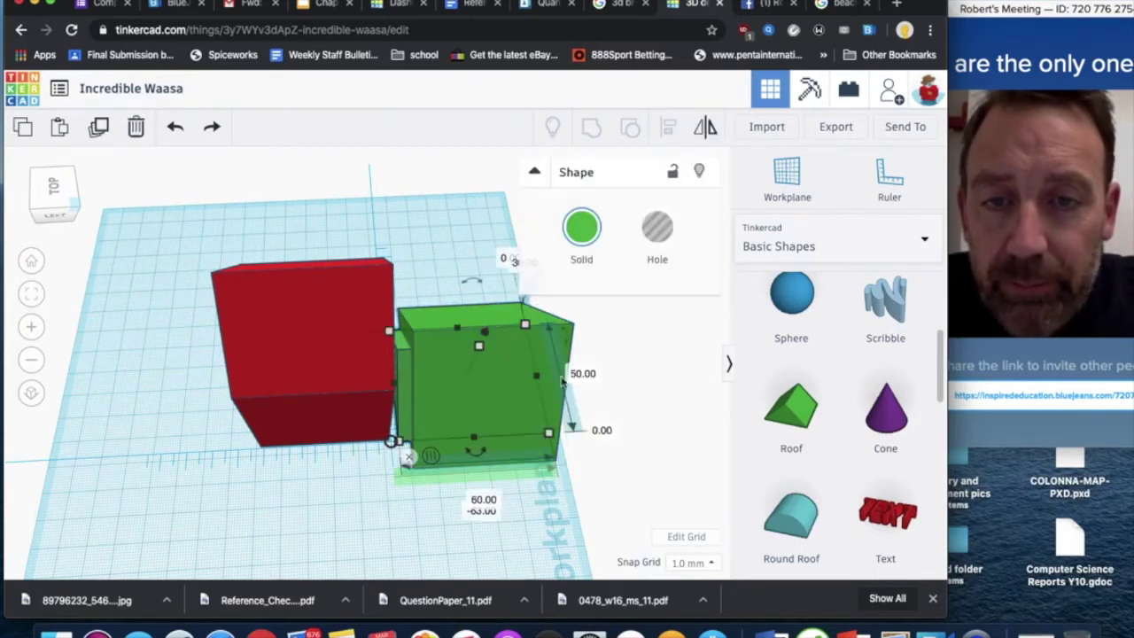
pyautogui.click(656, 241)
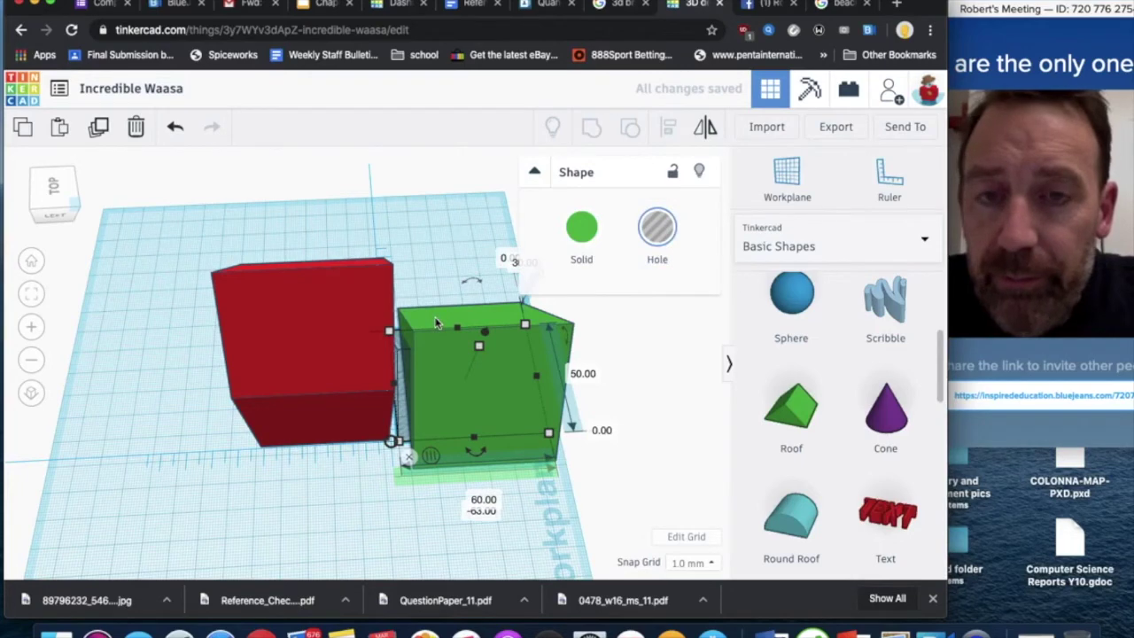
pyautogui.hotkey('ctrl', 'z')
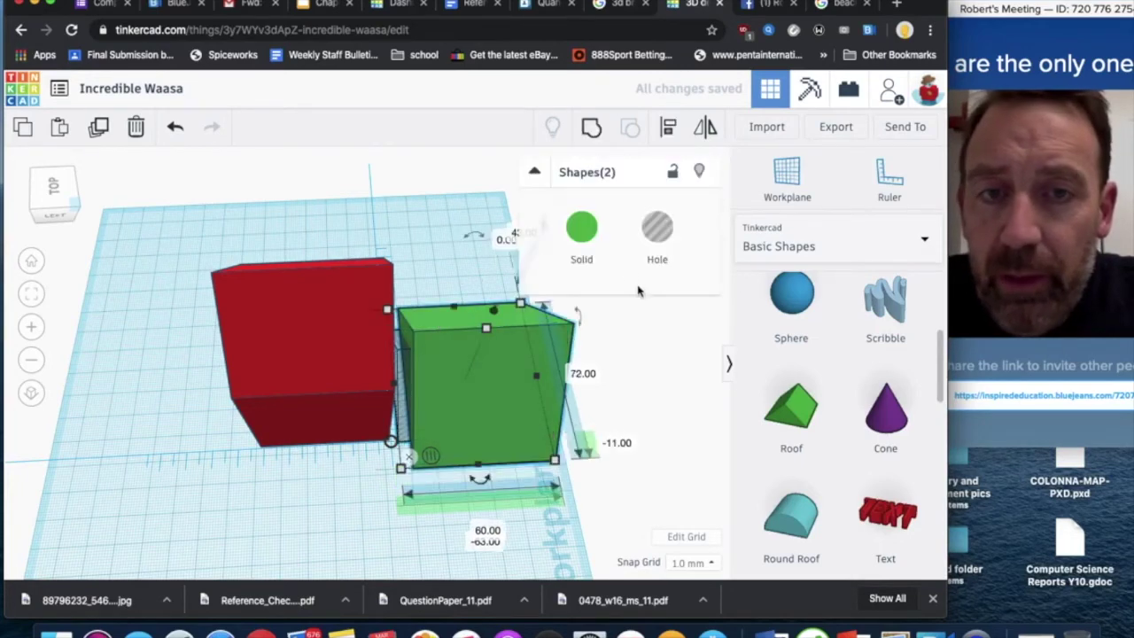
pyautogui.click(592, 129)
pyautogui.click(209, 491)
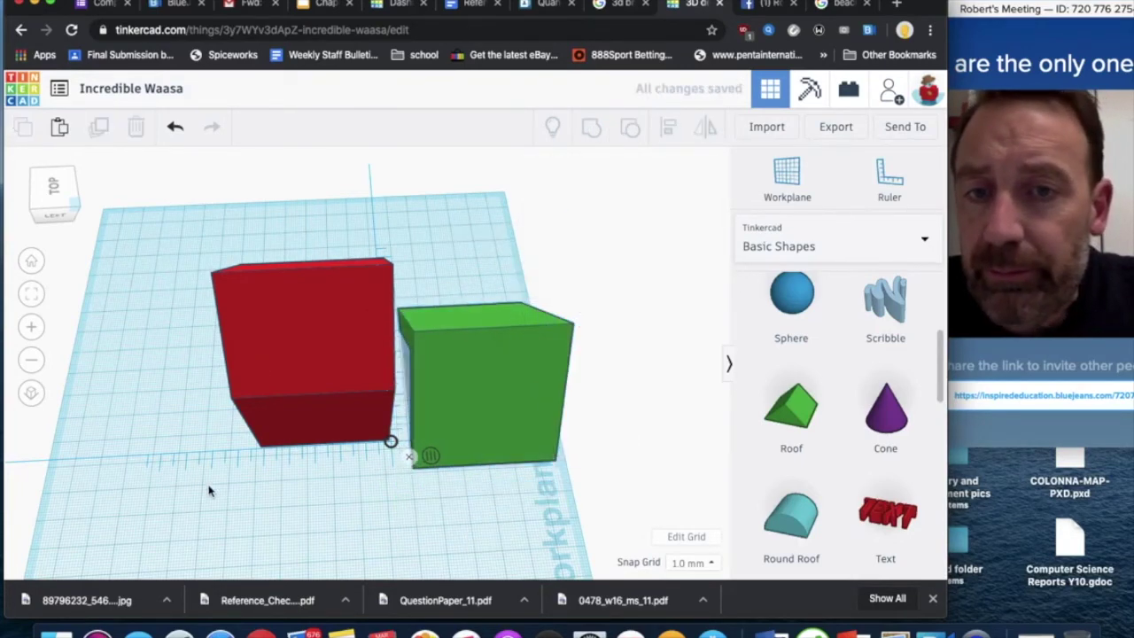
# Lift the hollow green roof shell 40 mm off the workplane from an angled front view
pyautogui.click(69, 208)
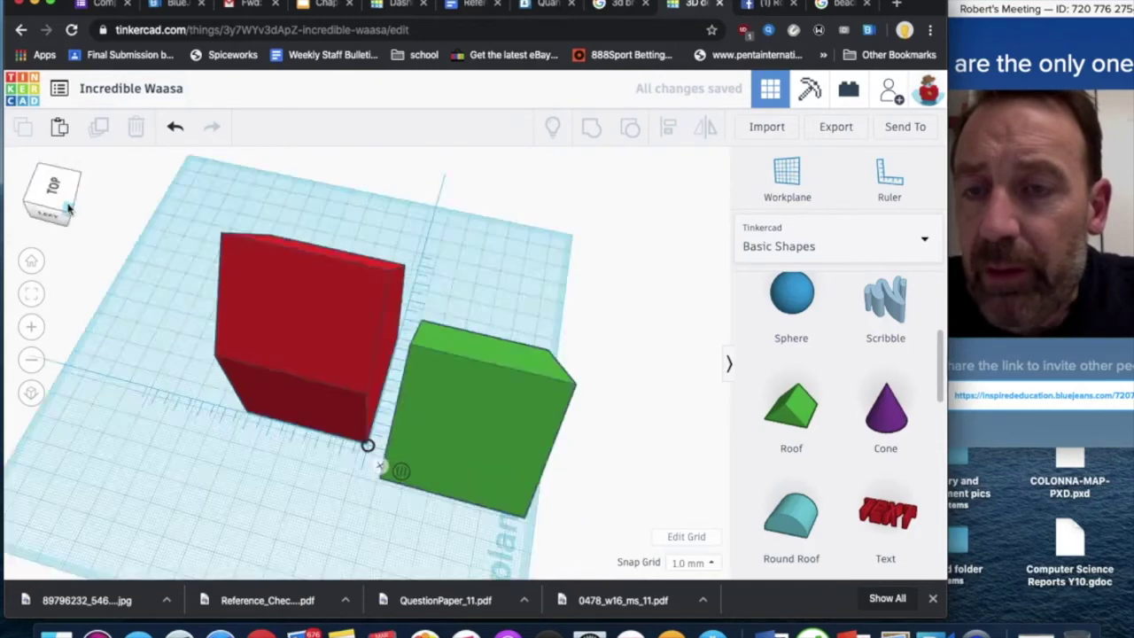
pyautogui.click(64, 209)
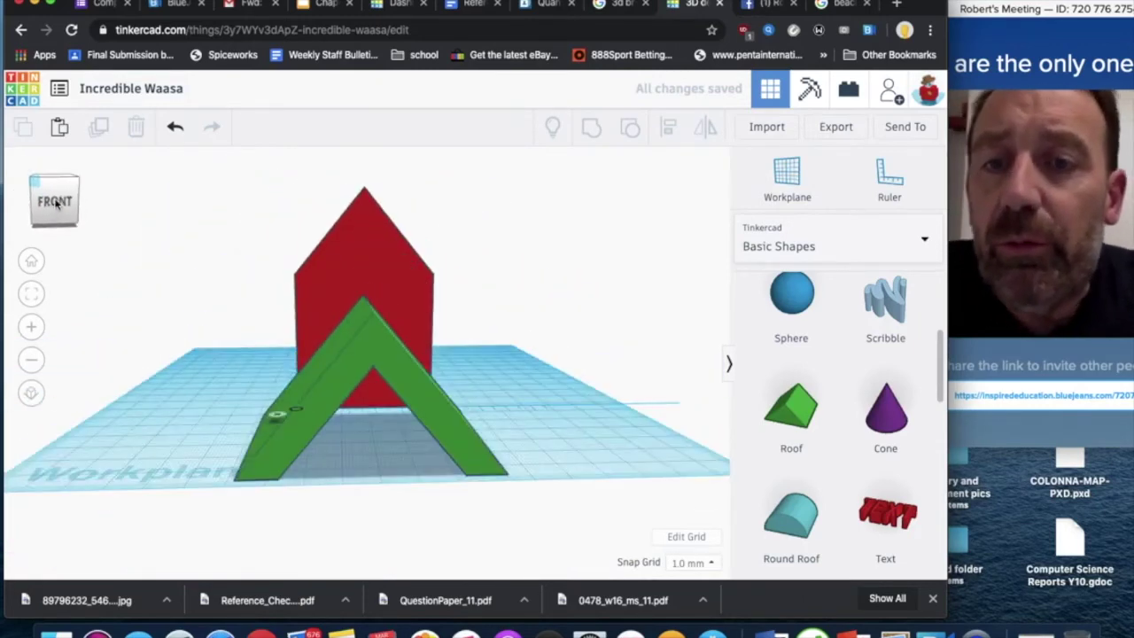
pyautogui.moveTo(56, 203); pyautogui.dragTo(60, 201)
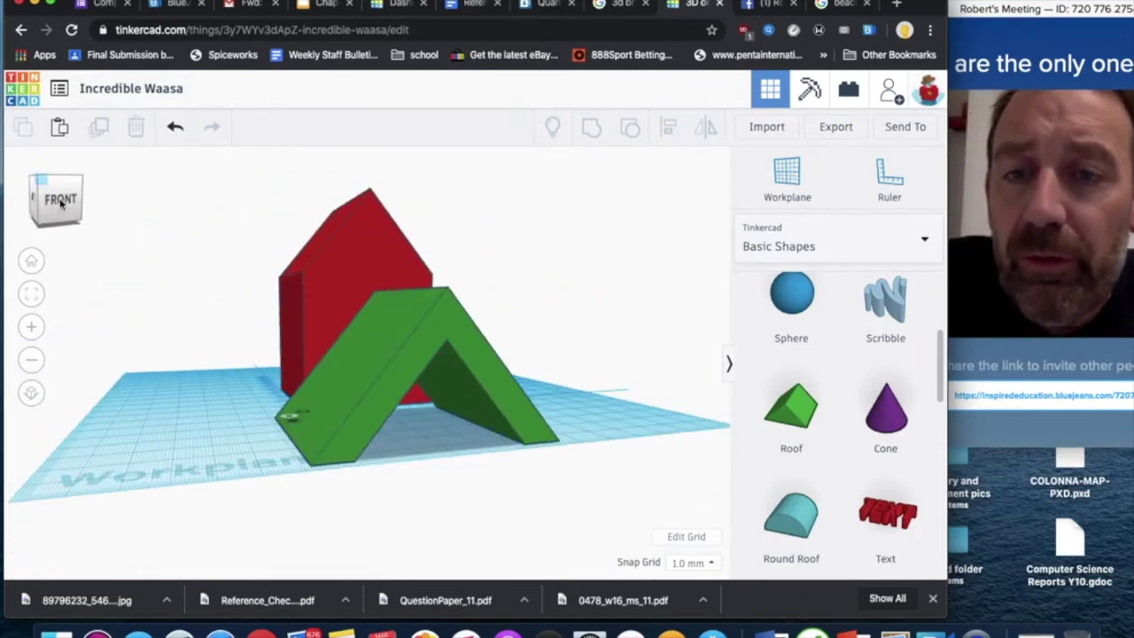
pyautogui.click(377, 350)
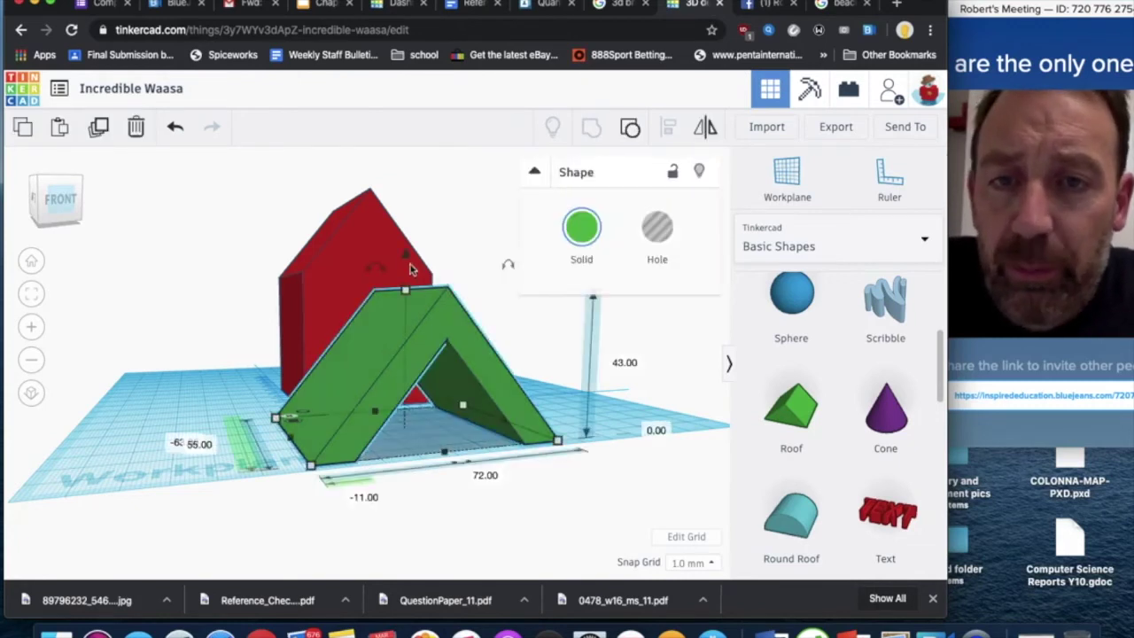
pyautogui.moveTo(407, 262); pyautogui.dragTo(419, 89)
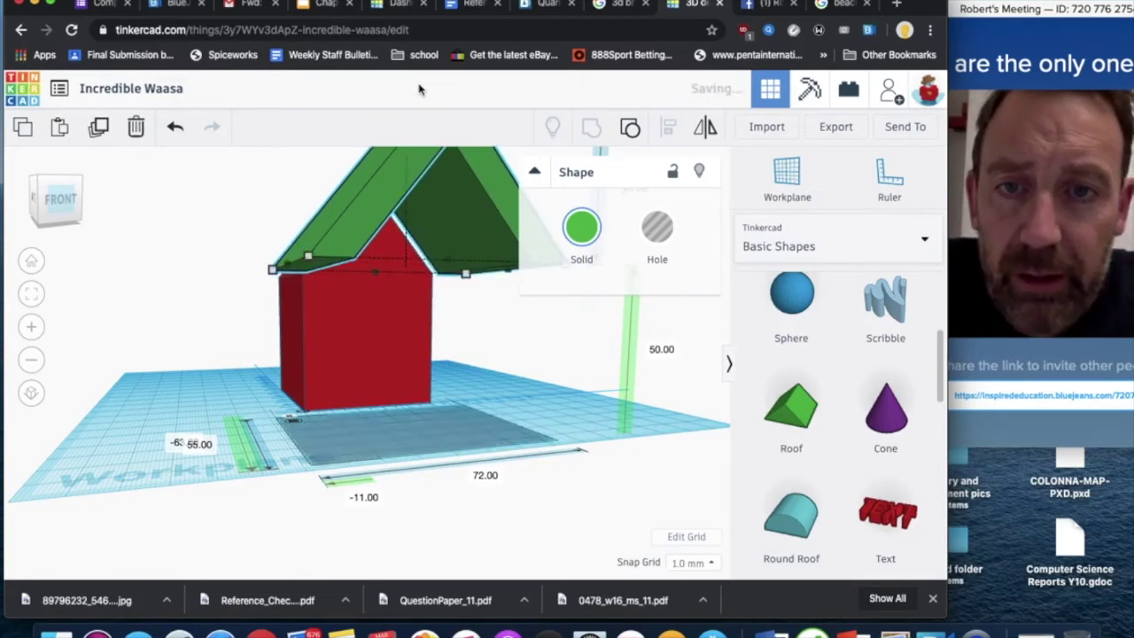
pyautogui.click(180, 350)
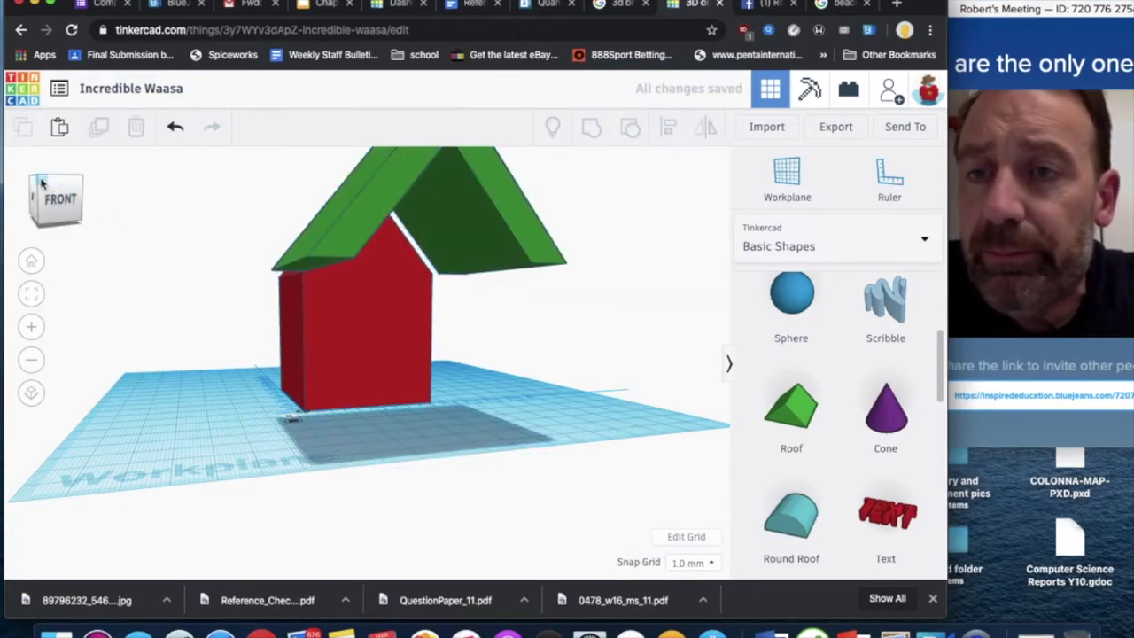
pyautogui.moveTo(41, 182); pyautogui.dragTo(354, 301)
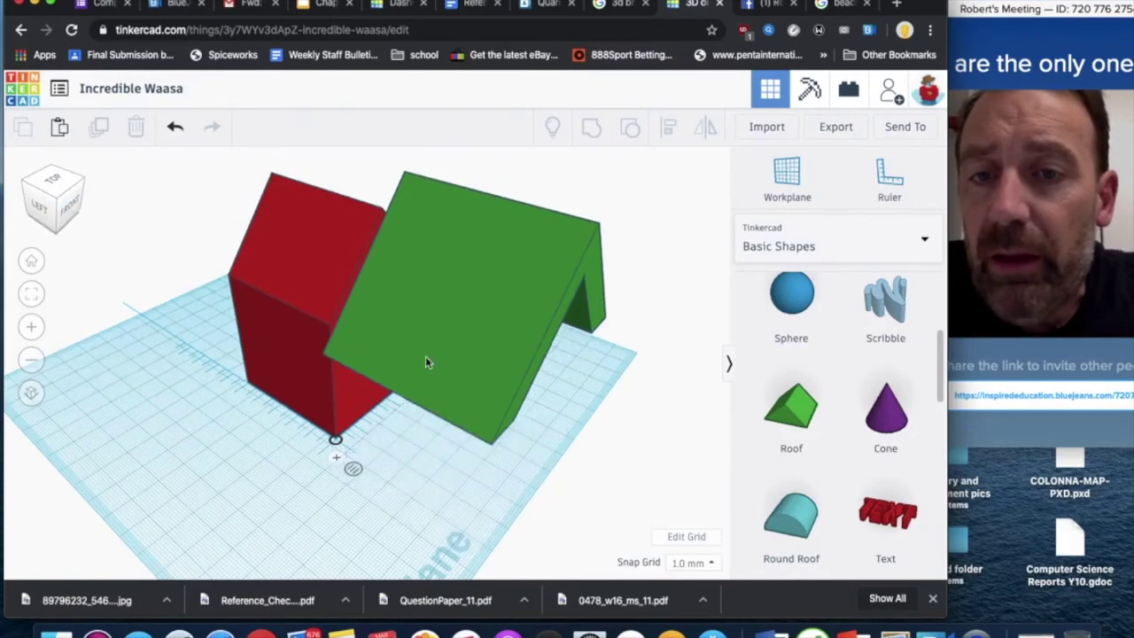
# Move the roof onto the top of the red house and inspect it from the back and corner
pyautogui.moveTo(383, 334); pyautogui.dragTo(304, 288)
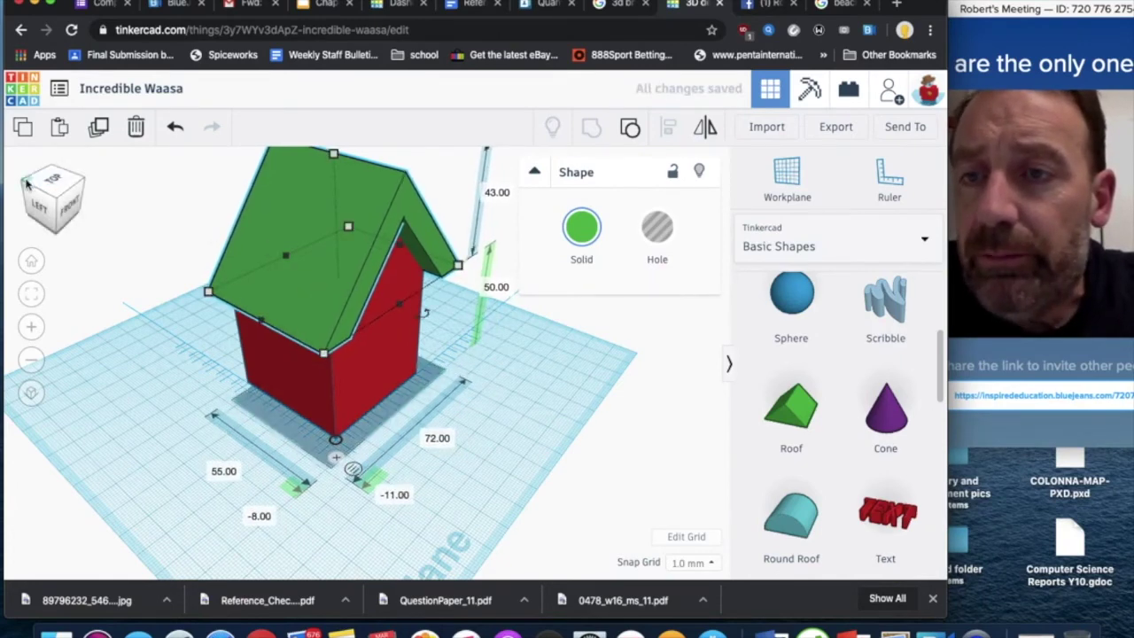
pyautogui.click(54, 184)
pyautogui.click(55, 183)
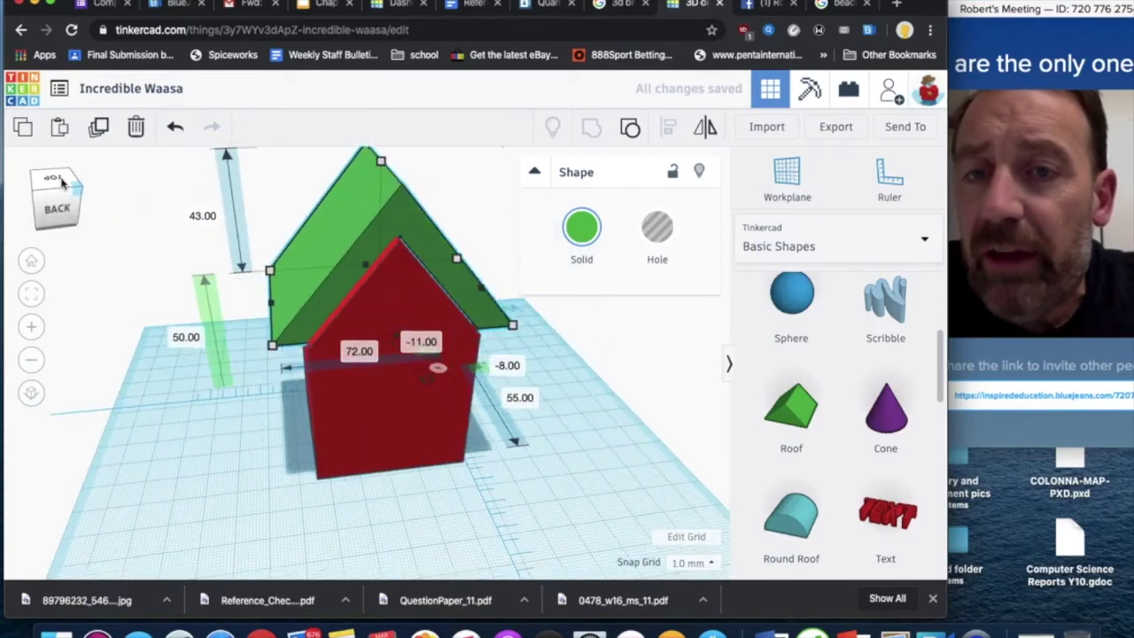
pyautogui.moveTo(59, 182); pyautogui.dragTo(62, 189)
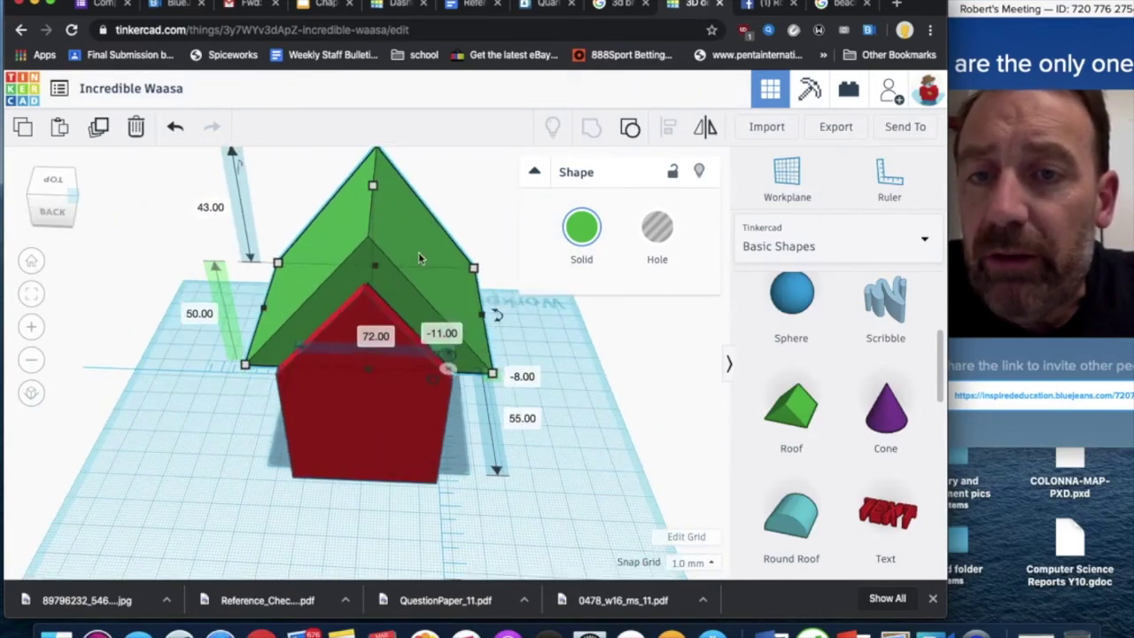
pyautogui.click(78, 202)
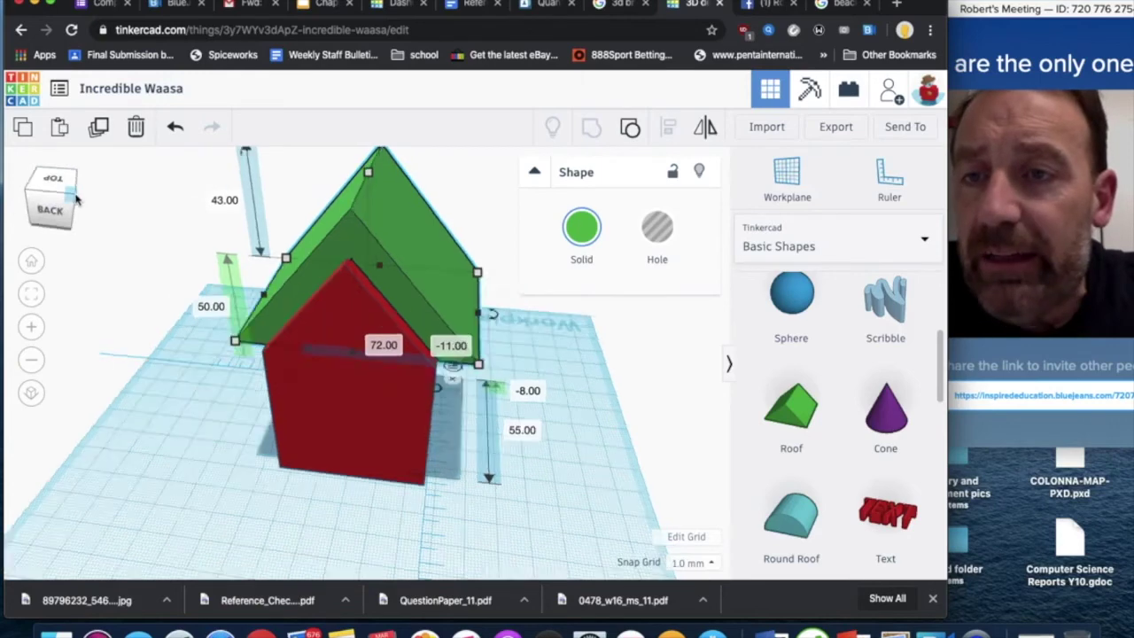
# Nudge the roof so its offset changes from -8 to -7, then check from the front
pyautogui.press('Escape')
pyautogui.click(388, 251)
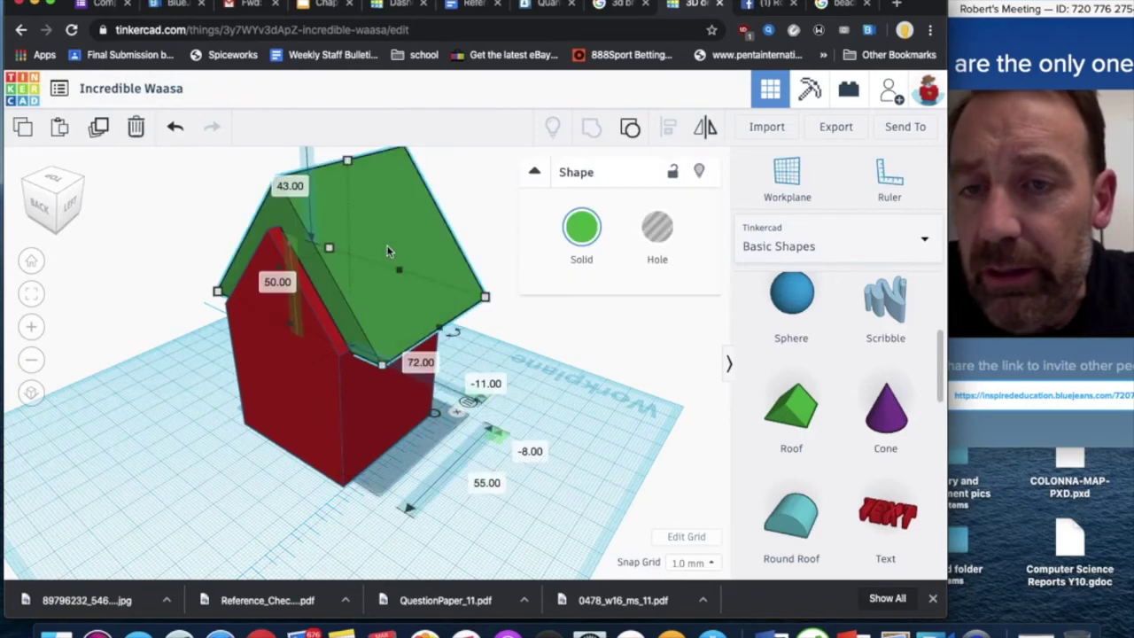
pyautogui.moveTo(387, 251); pyautogui.dragTo(384, 251)
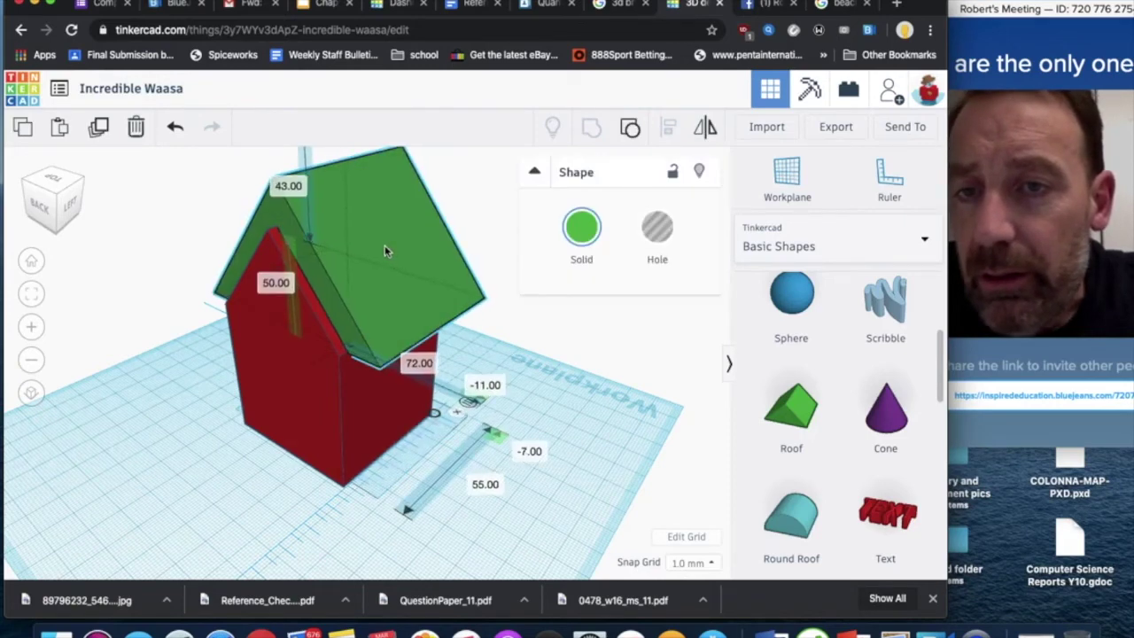
pyautogui.moveTo(53, 199); pyautogui.dragTo(80, 173)
pyautogui.click(76, 179)
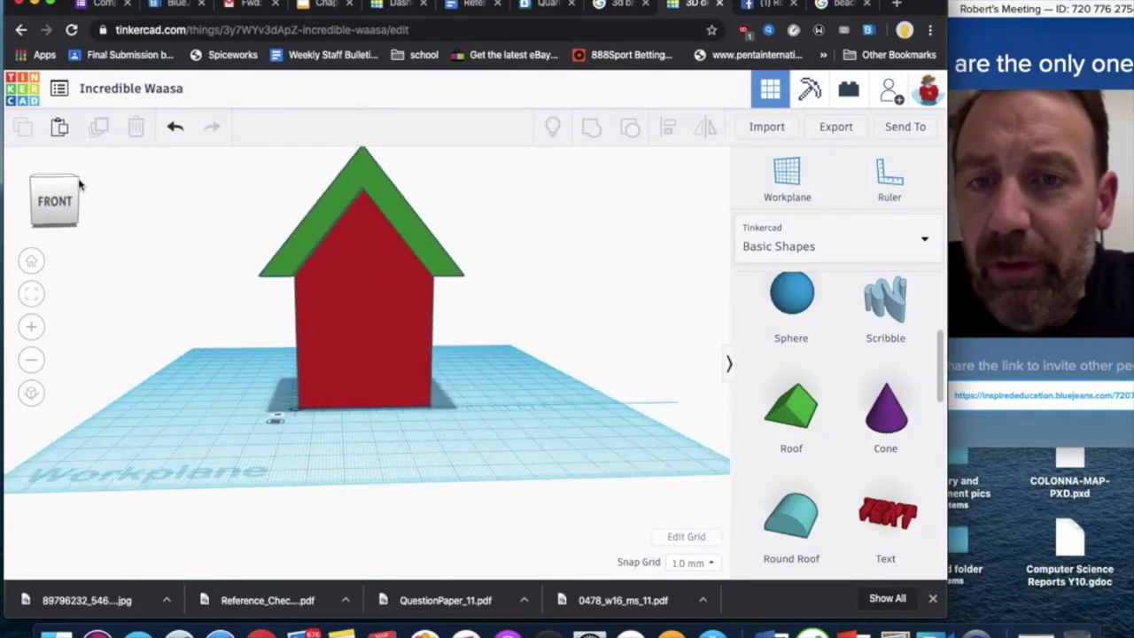
pyautogui.moveTo(78, 184); pyautogui.dragTo(102, 199)
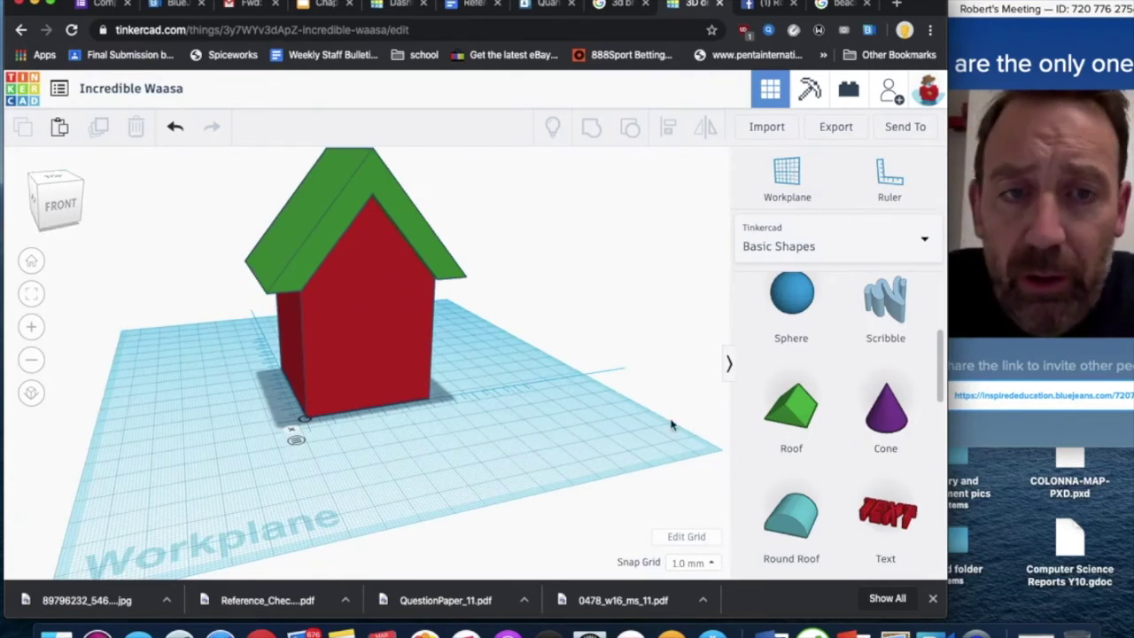
# Place an orange cylinder beside the house and size it 12 × 12 mm
pyautogui.scroll(-3, 802, 434)
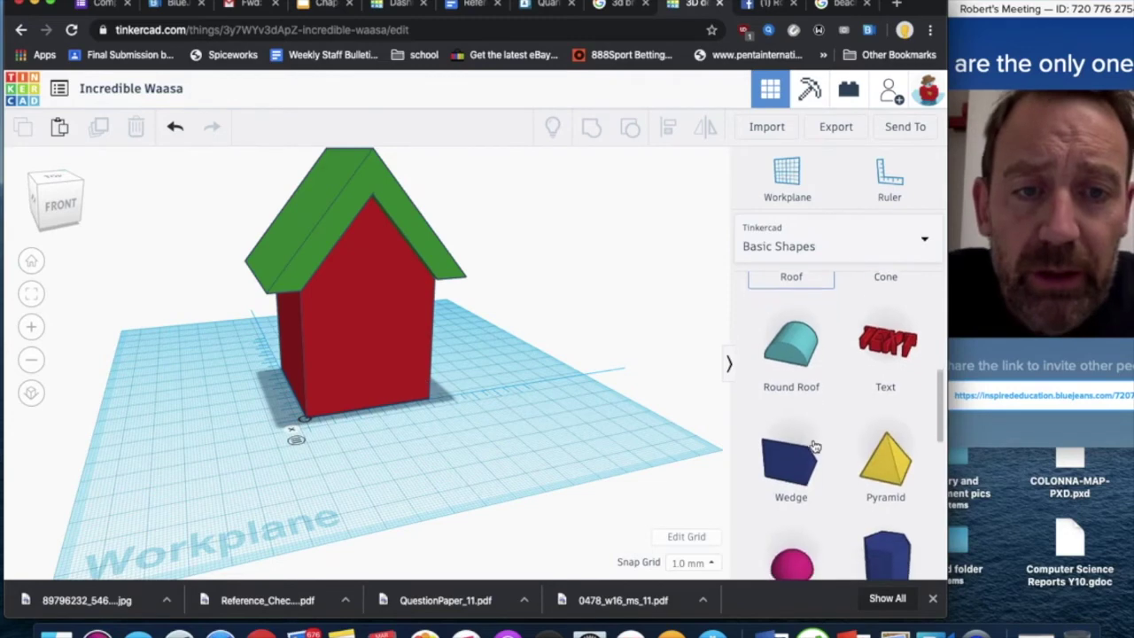
pyautogui.scroll(5, 814, 434)
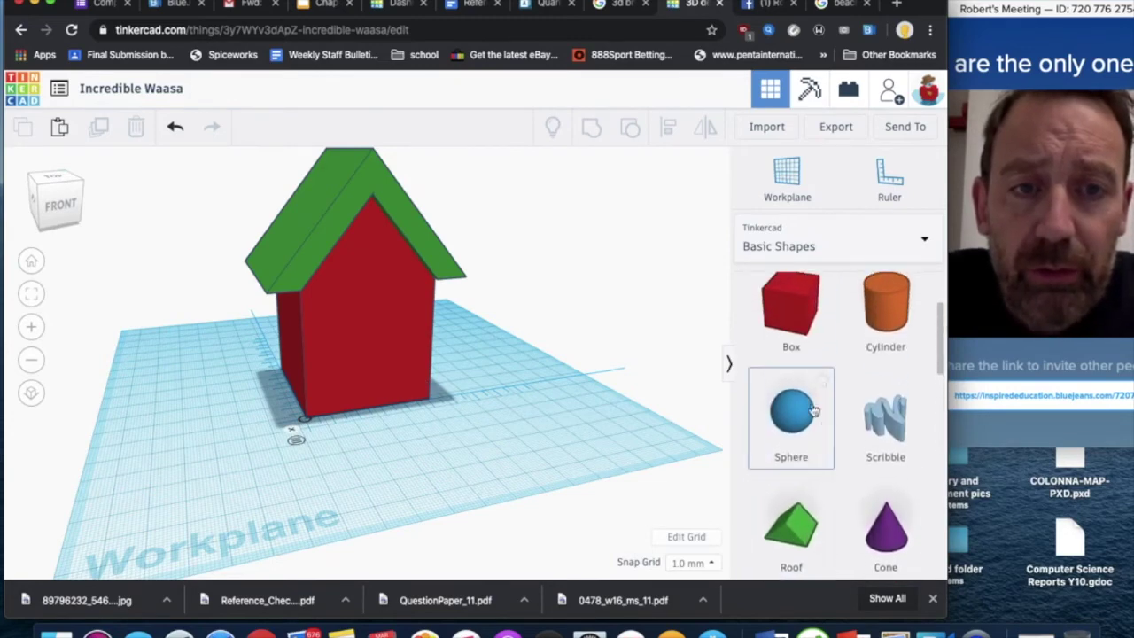
pyautogui.scroll(1, 817, 384)
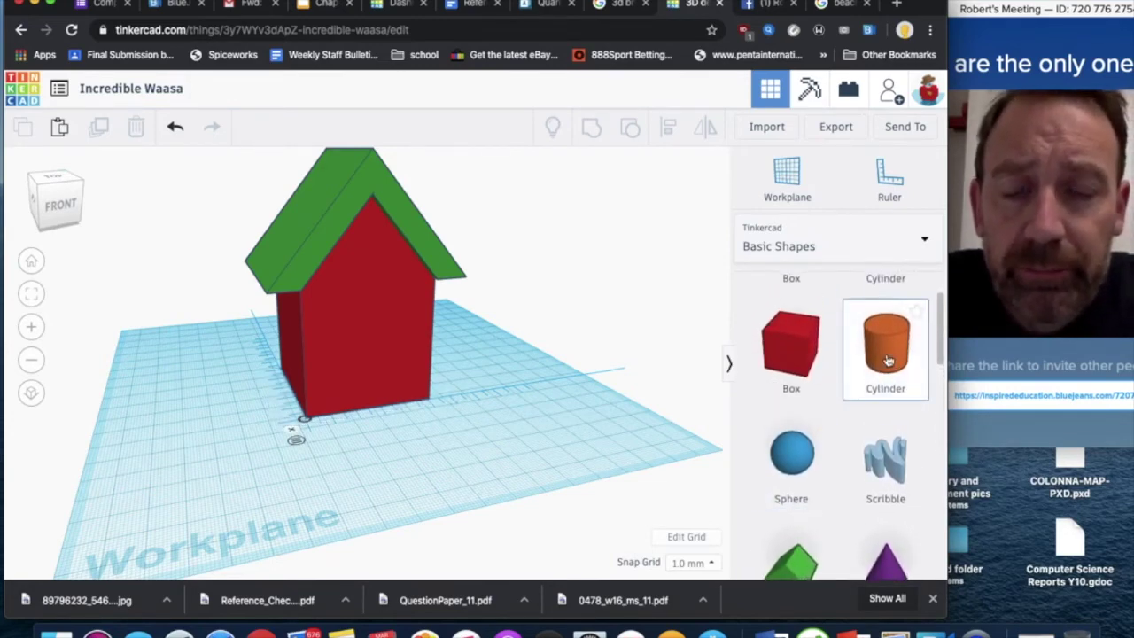
pyautogui.moveTo(889, 361); pyautogui.dragTo(492, 432)
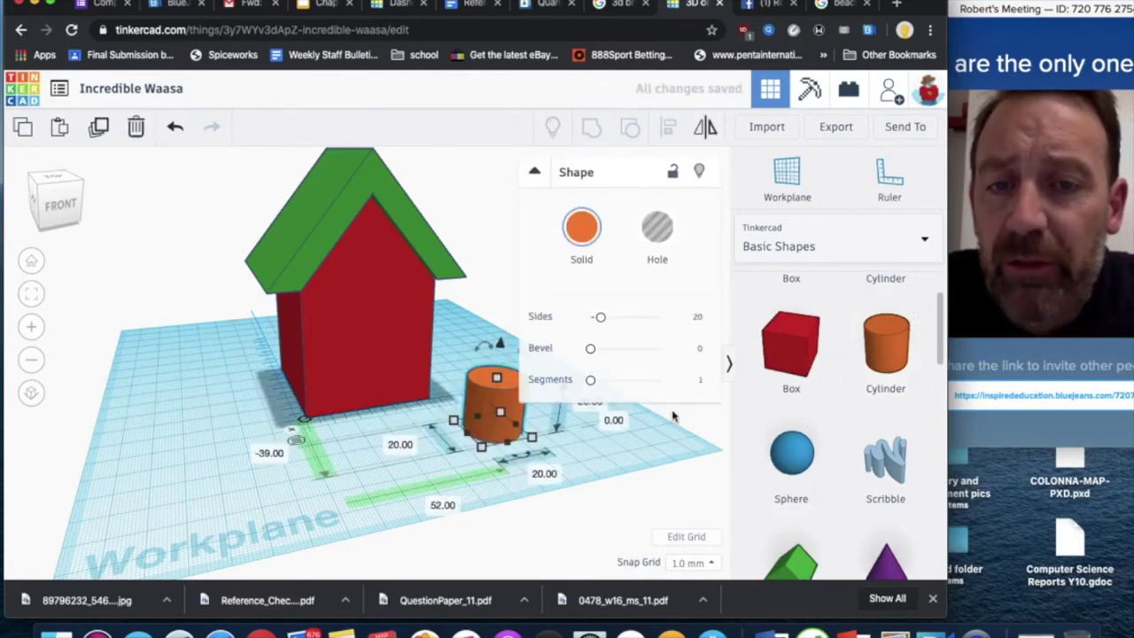
pyautogui.click(544, 474)
pyautogui.write('12')
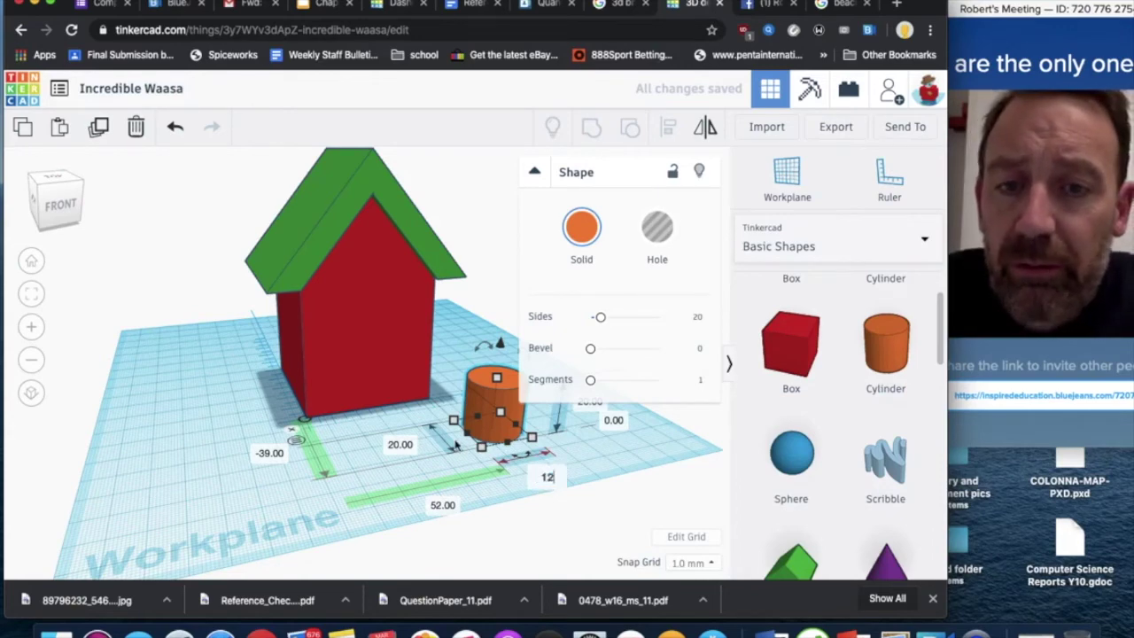
pyautogui.press('Tab')
pyautogui.write('12')
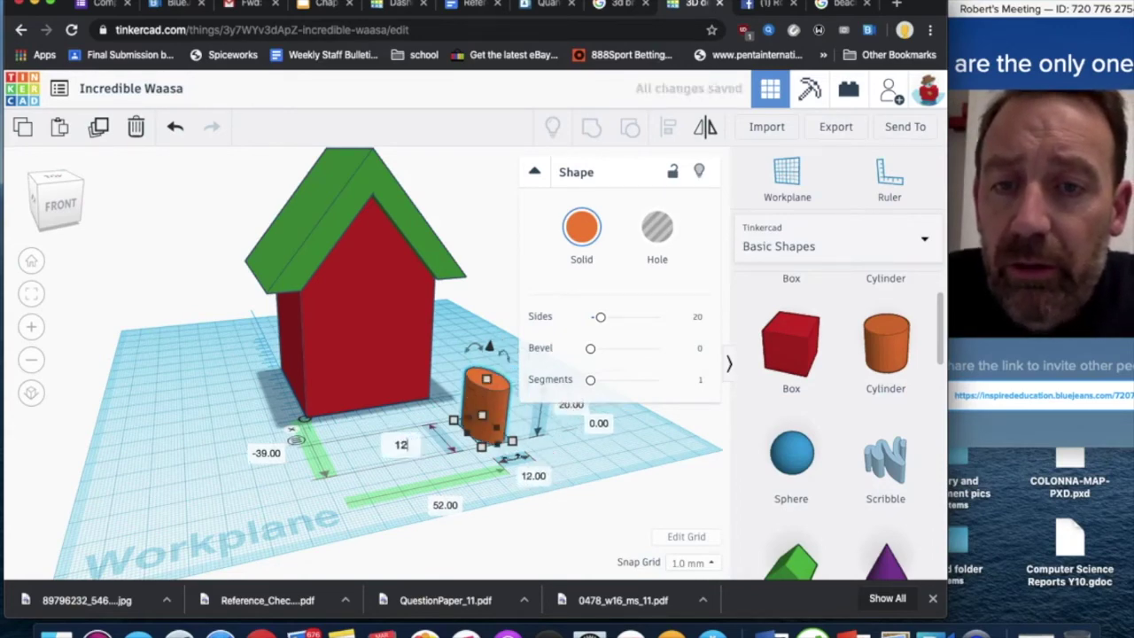
pyautogui.press('Return')
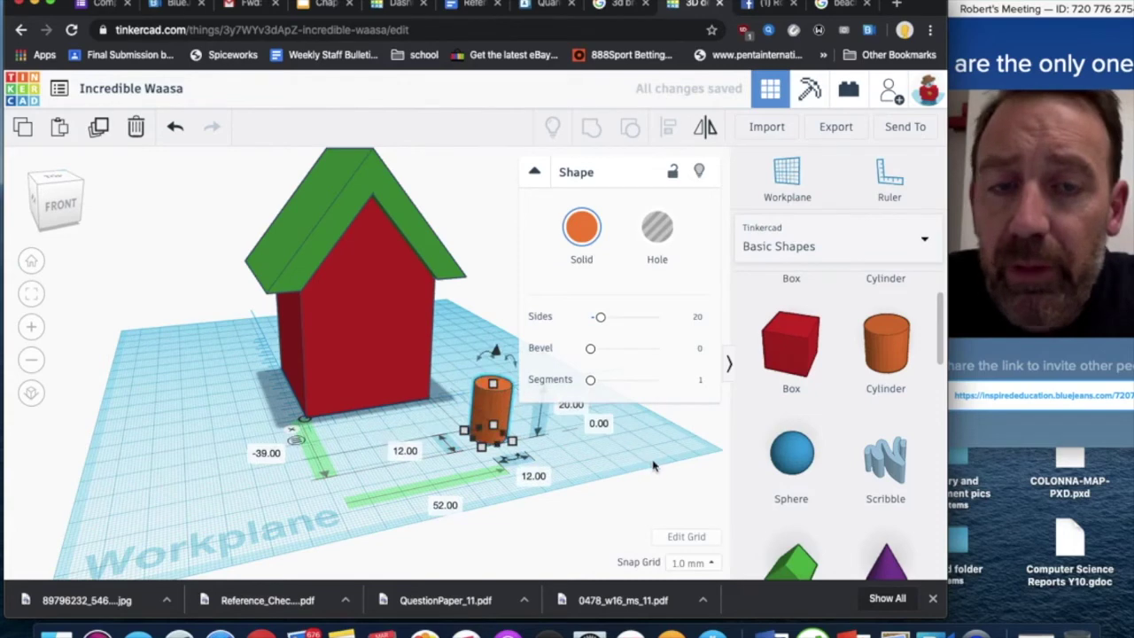
# Rotate the cylinder 90° onto its side, lift it 30 mm, and set it against the front wall
pyautogui.click(653, 458)
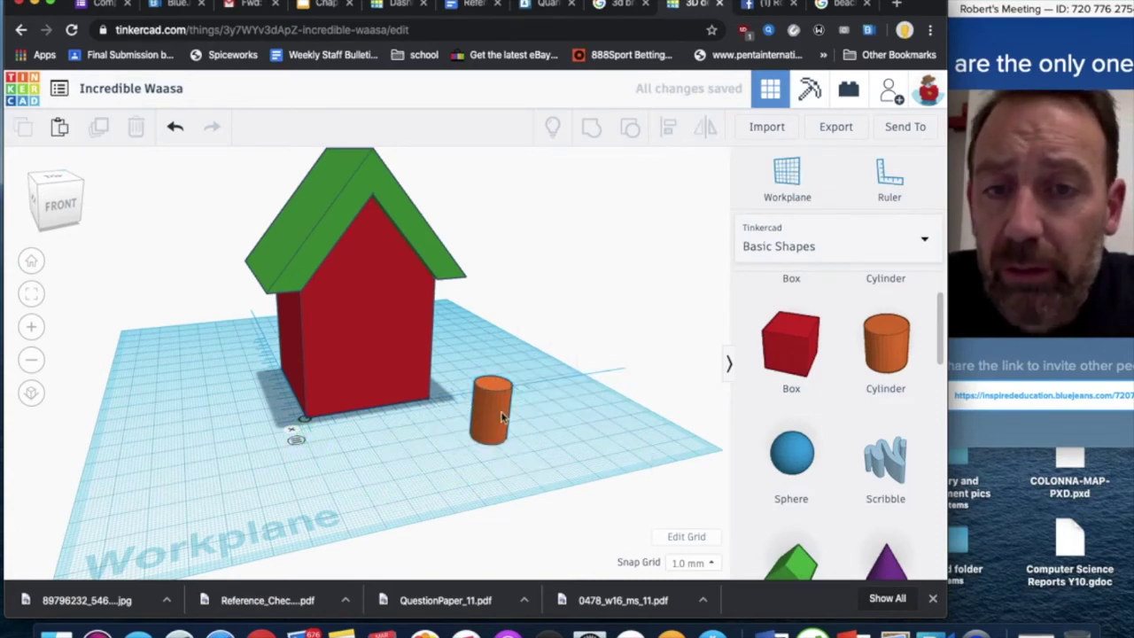
pyautogui.click(501, 418)
pyautogui.click(534, 171)
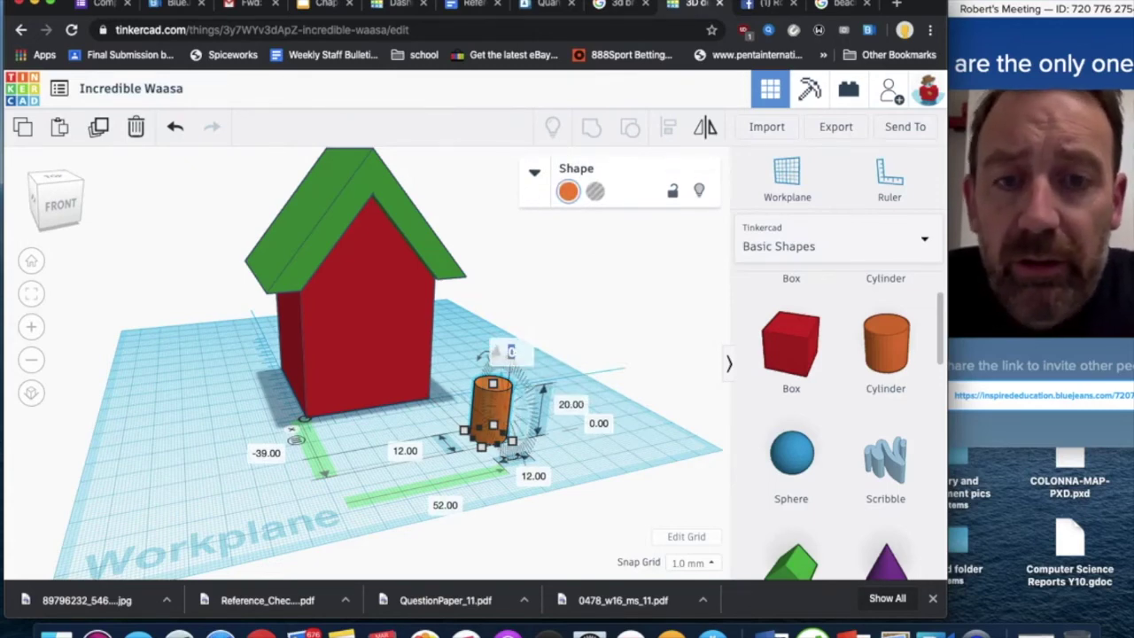
pyautogui.write('90')
pyautogui.press('Return')
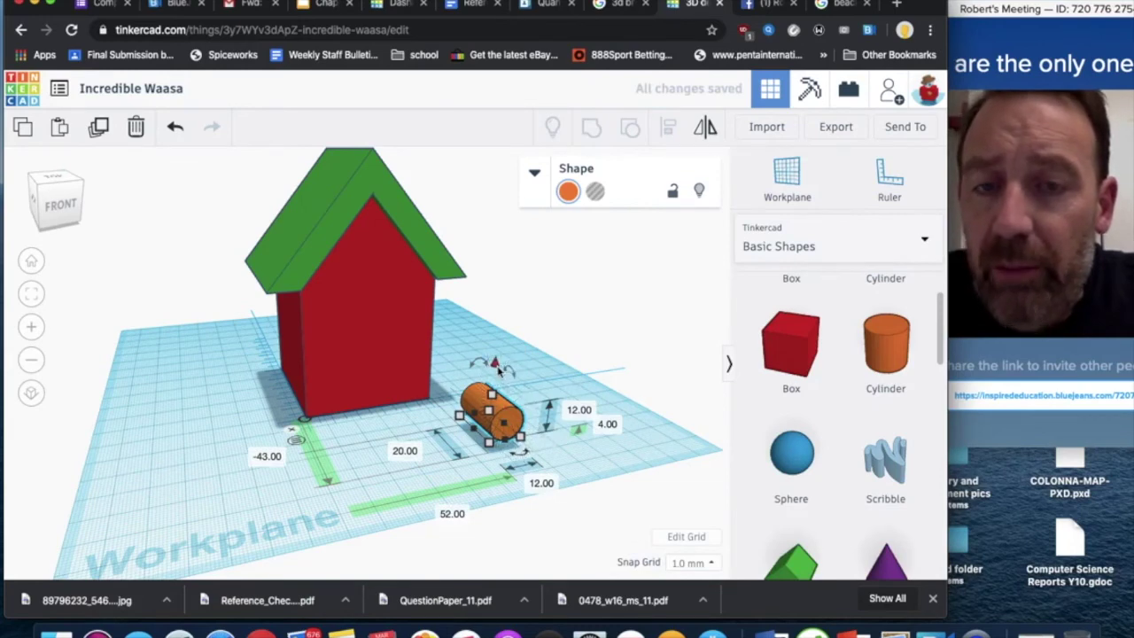
pyautogui.moveTo(494, 365); pyautogui.dragTo(504, 293)
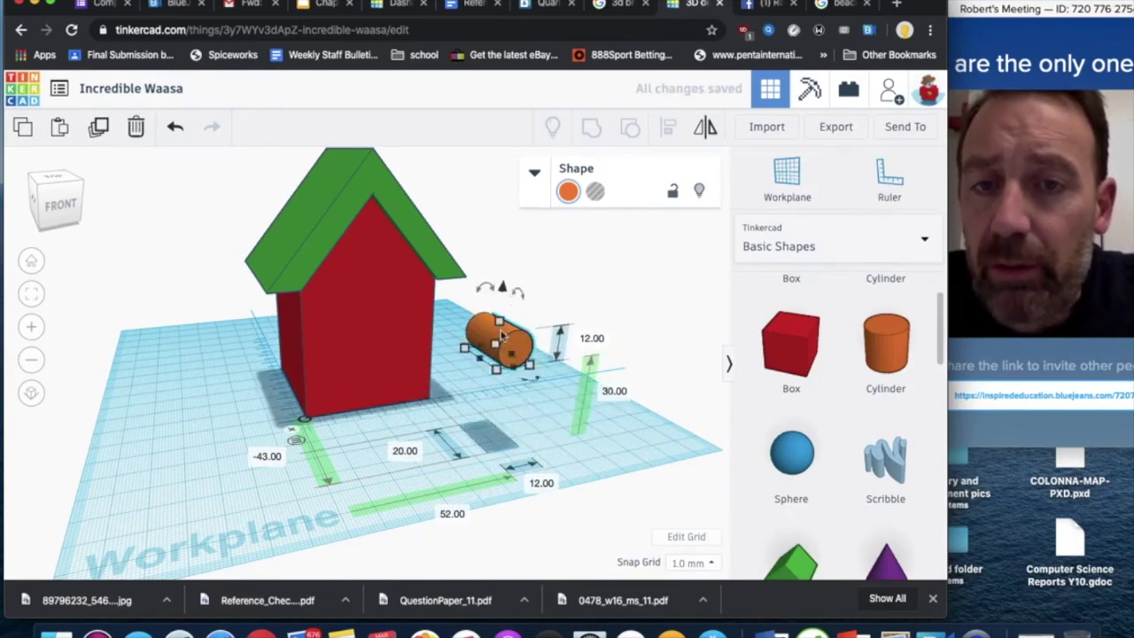
pyautogui.moveTo(483, 352); pyautogui.dragTo(387, 325)
# From the front view, shift the orange cylinder slightly along the house's front wall
pyautogui.click(71, 209)
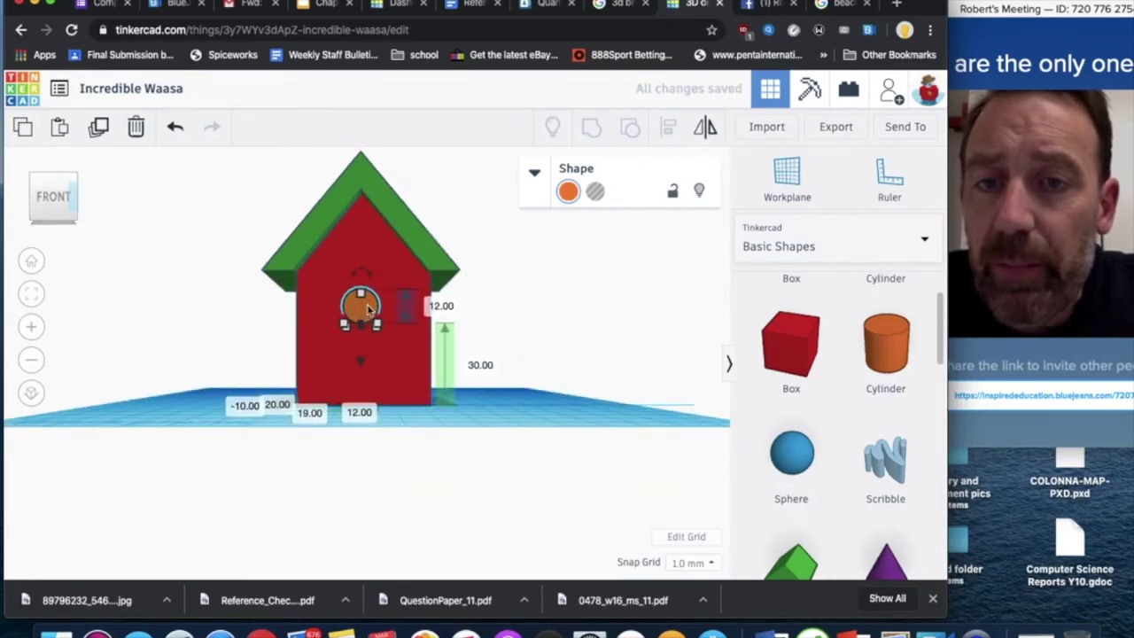
pyautogui.moveTo(370, 307); pyautogui.dragTo(373, 292)
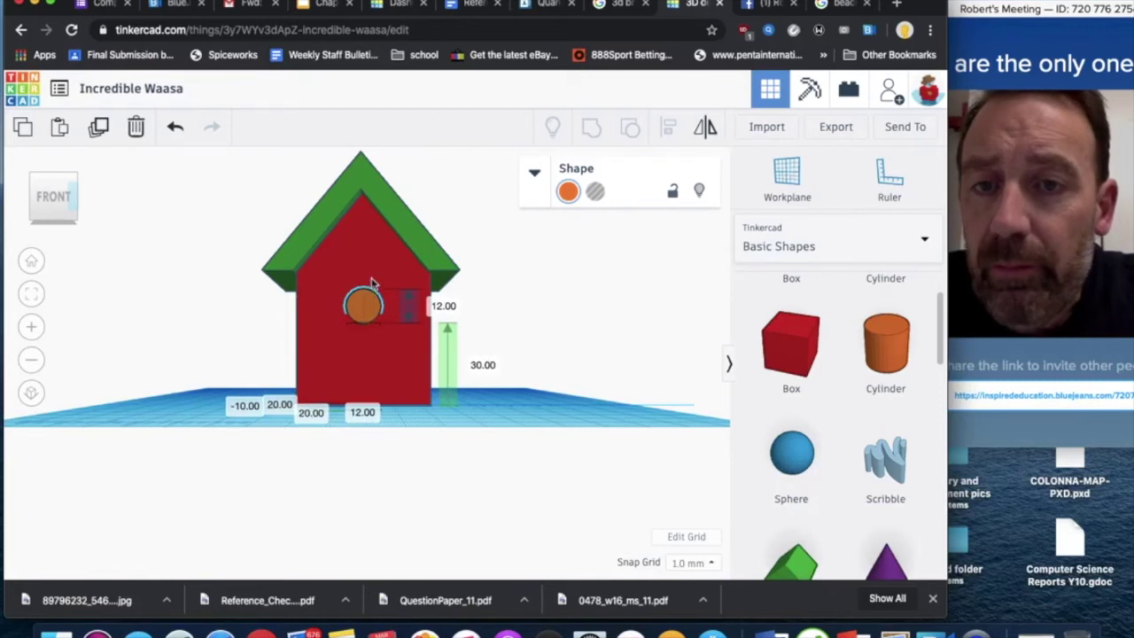
pyautogui.click(501, 332)
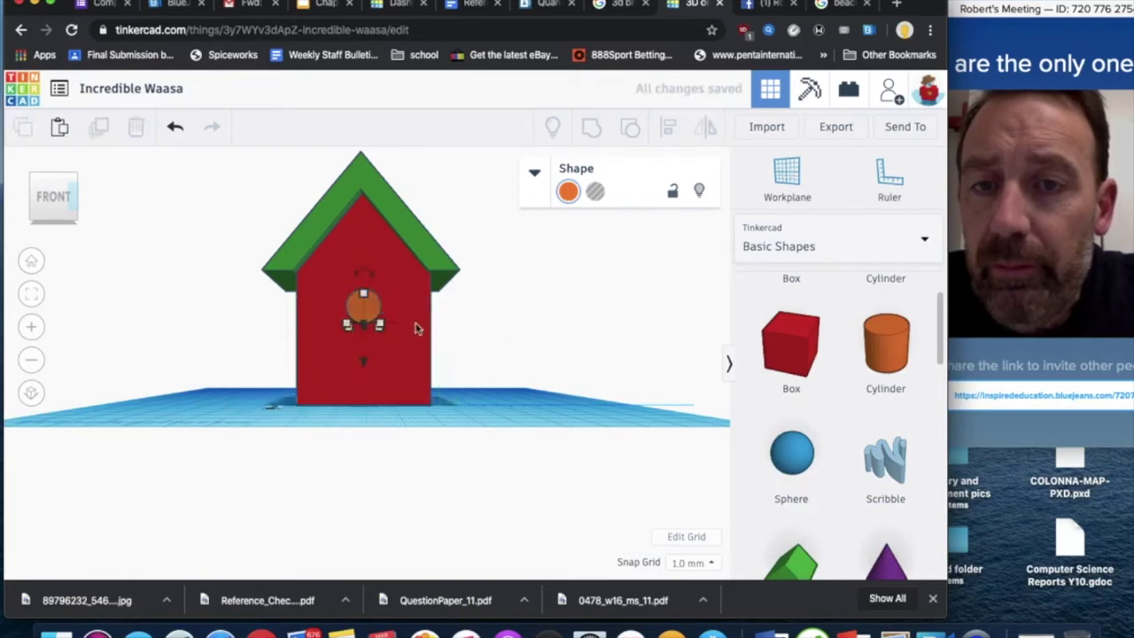
pyautogui.click(373, 308)
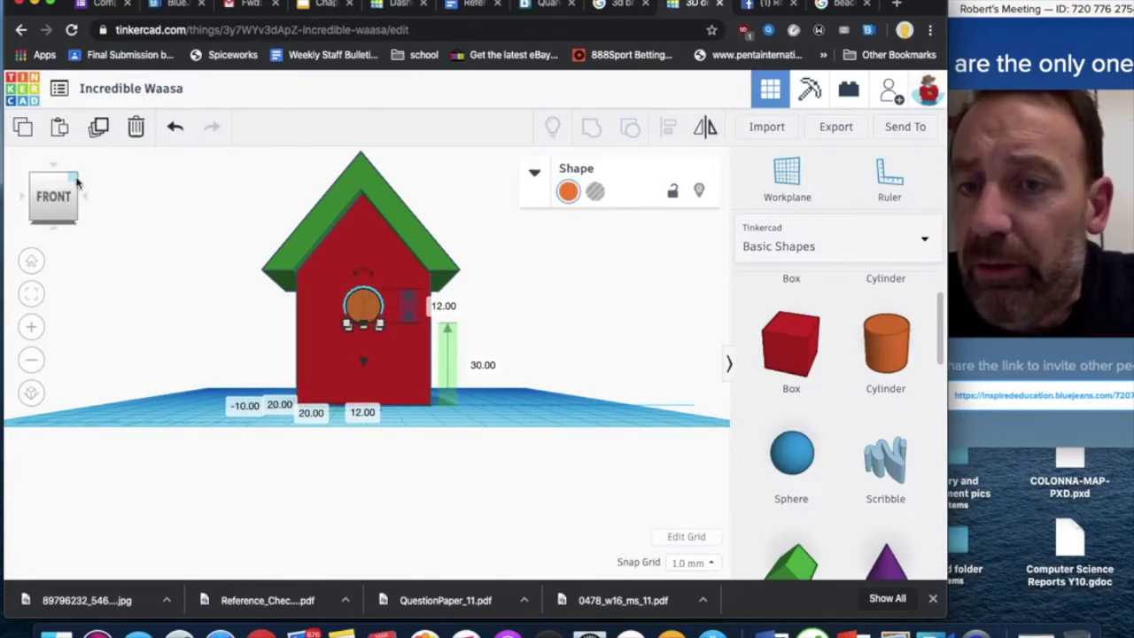
# Raise the cylinder from 30 to 36 mm and check it from the left and corner views
pyautogui.moveTo(76, 182); pyautogui.dragTo(85, 197)
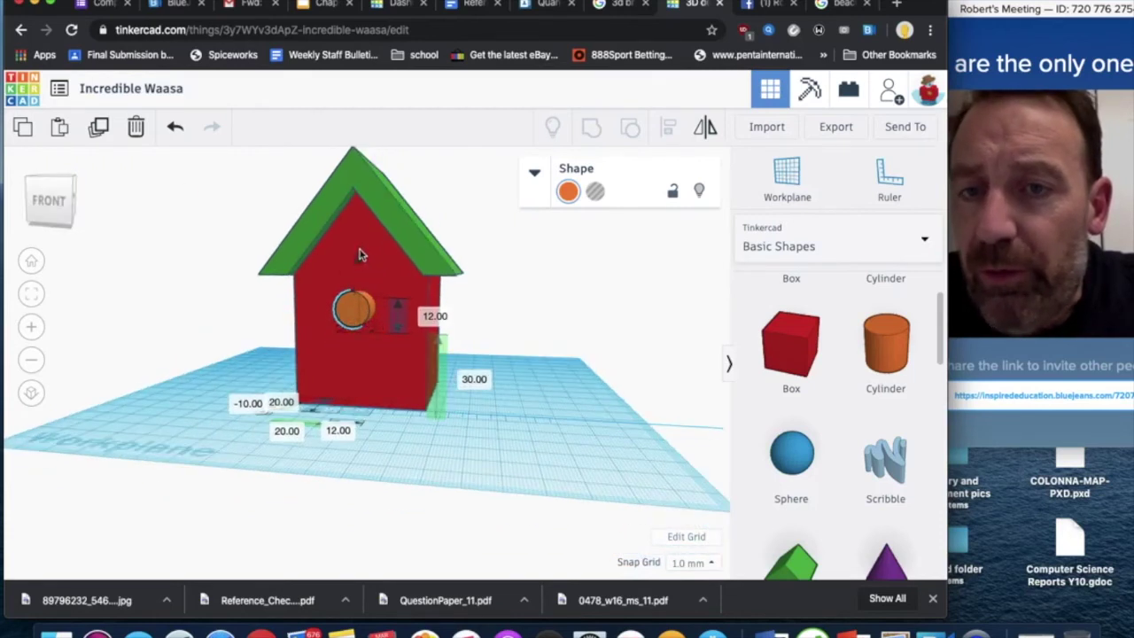
pyautogui.moveTo(360, 255); pyautogui.dragTo(360, 246)
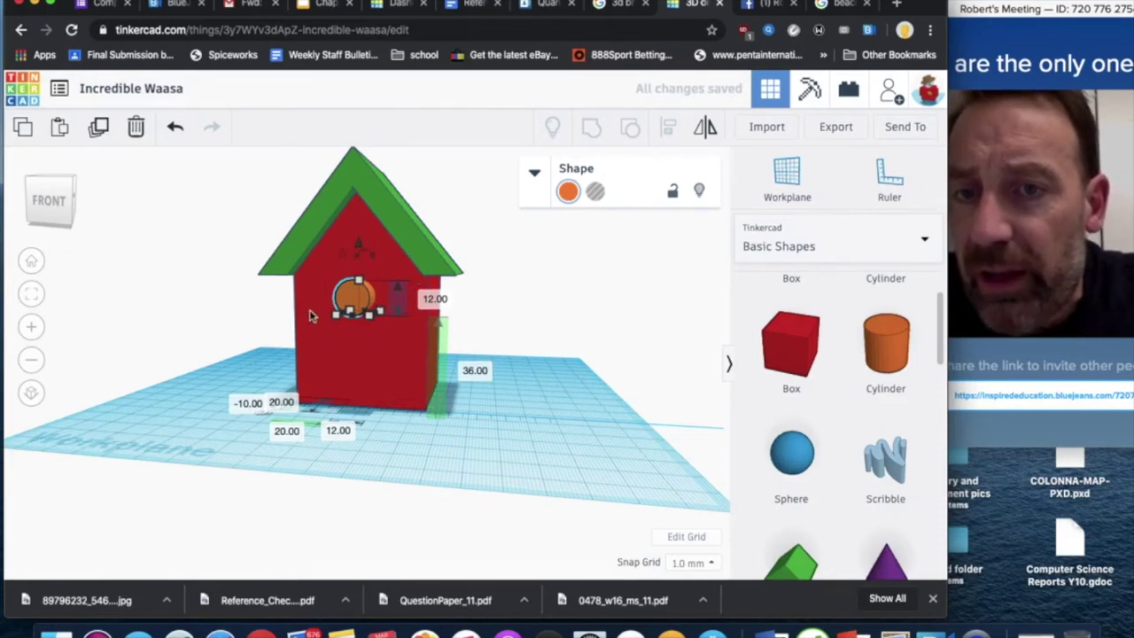
pyautogui.moveTo(26, 182); pyautogui.dragTo(49, 182)
pyautogui.click(51, 182)
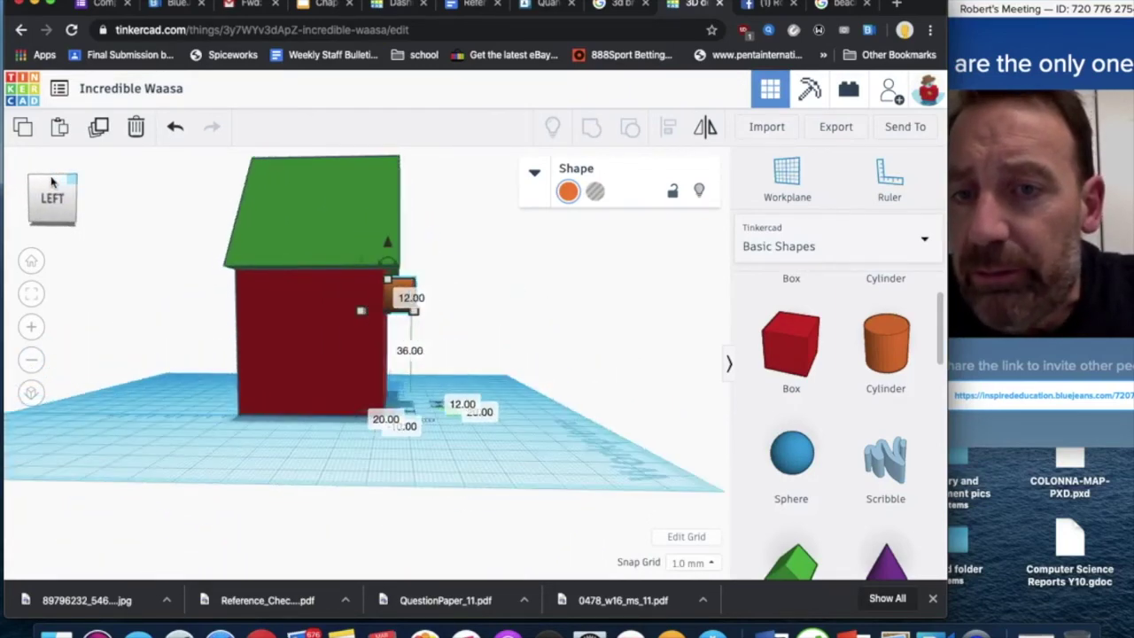
pyautogui.click(51, 182)
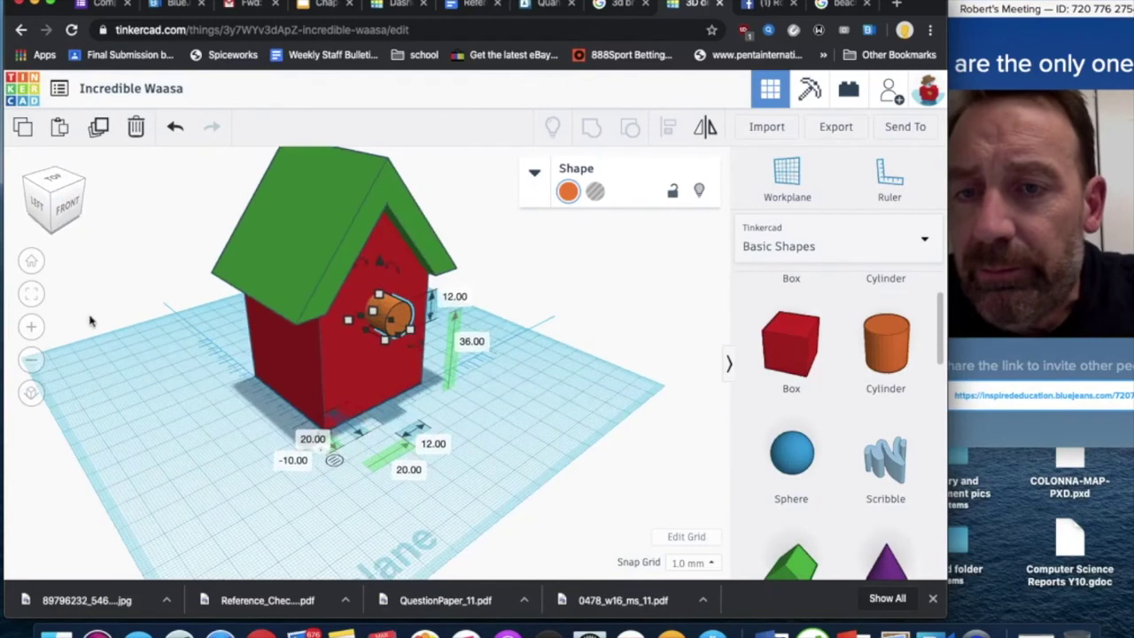
pyautogui.click(450, 375)
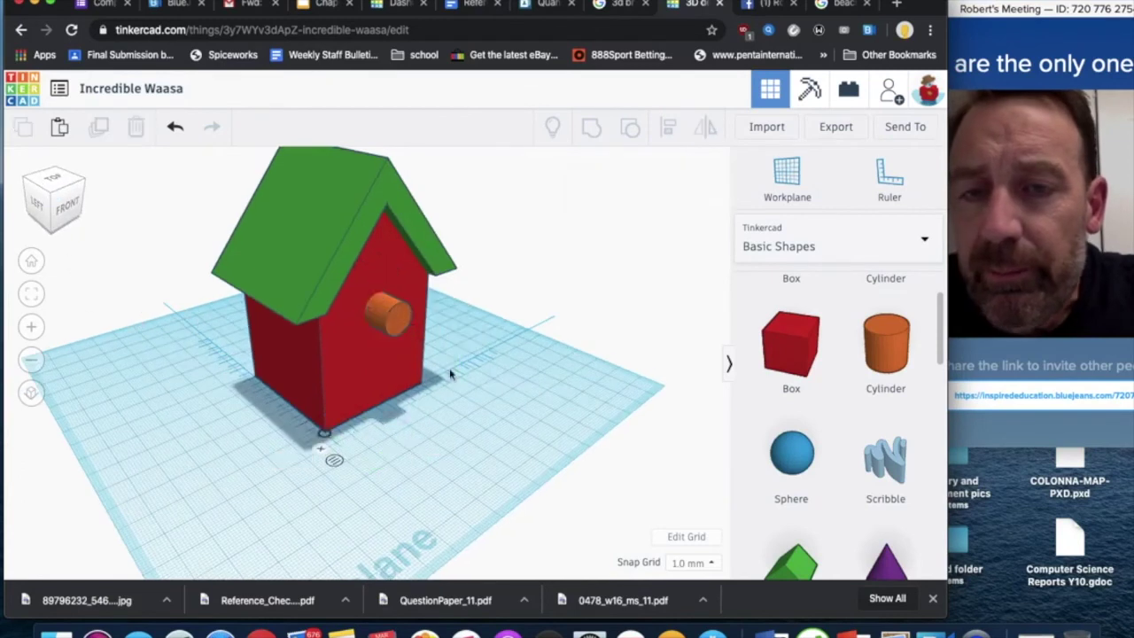
pyautogui.click(407, 328)
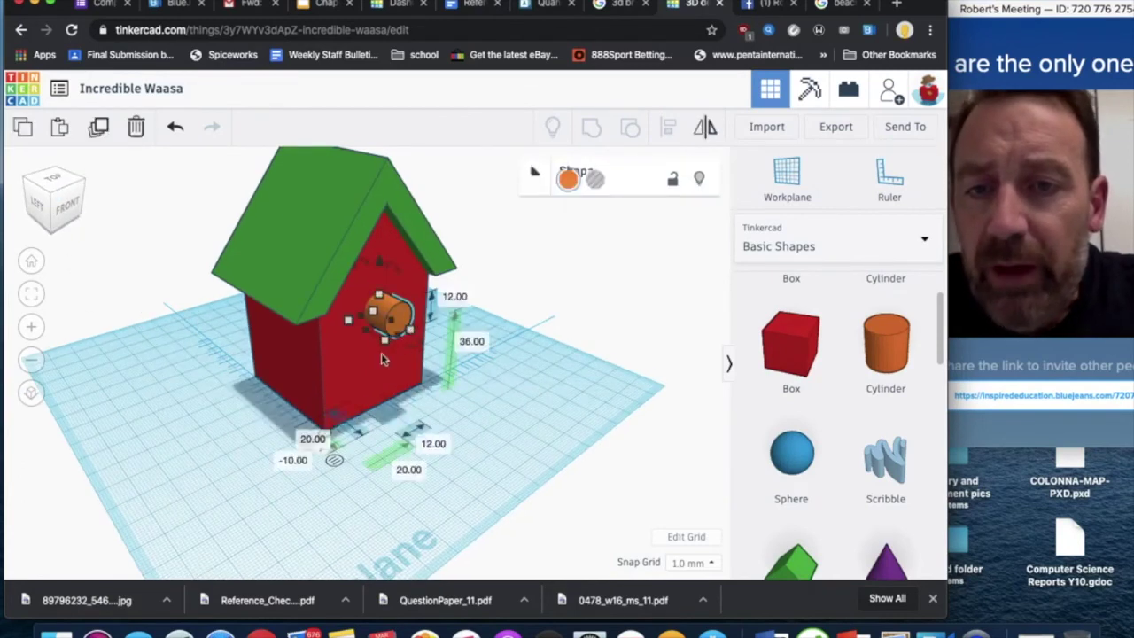
# Undo the hole setting and lengthen the front-wall cylinder from 20 to 26
pyautogui.click(595, 192)
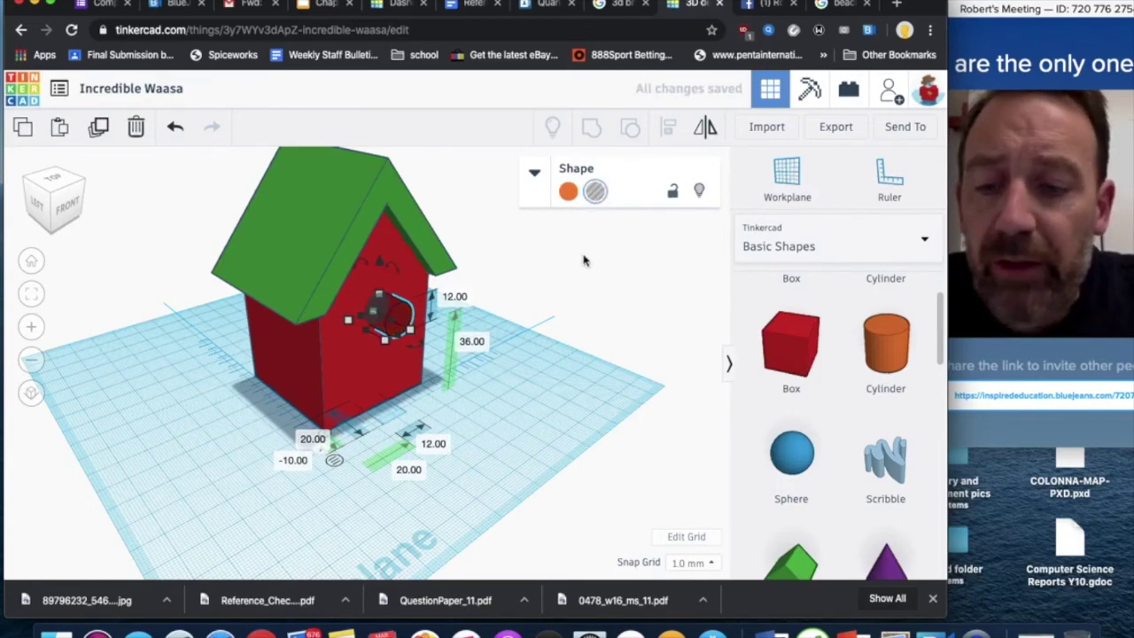
pyautogui.press('super+z')
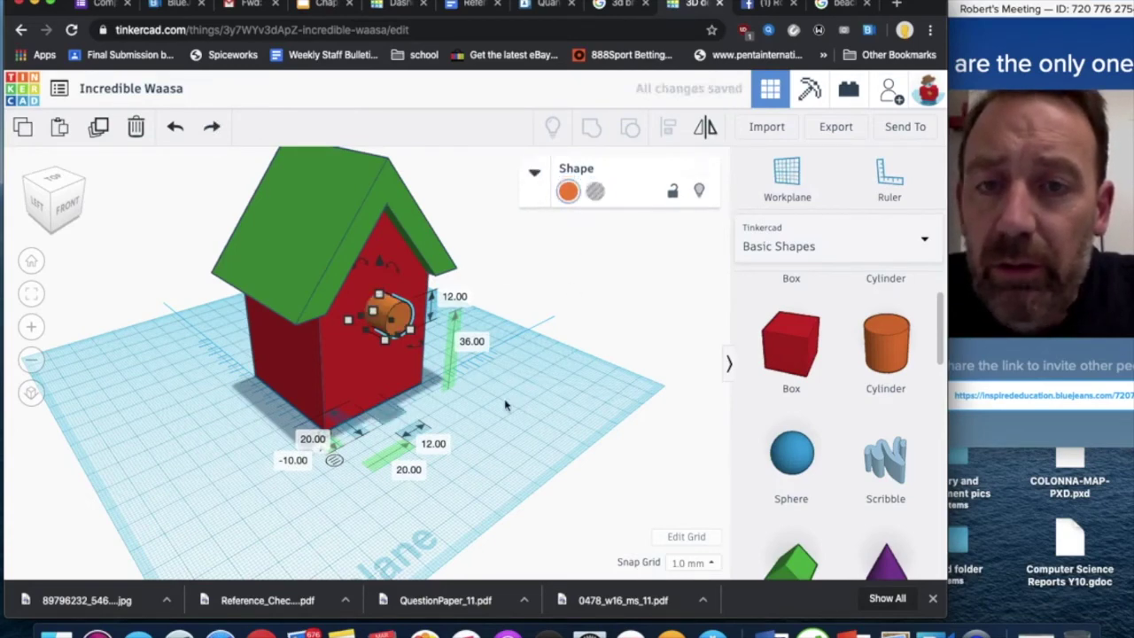
pyautogui.click(527, 383)
pyautogui.click(403, 326)
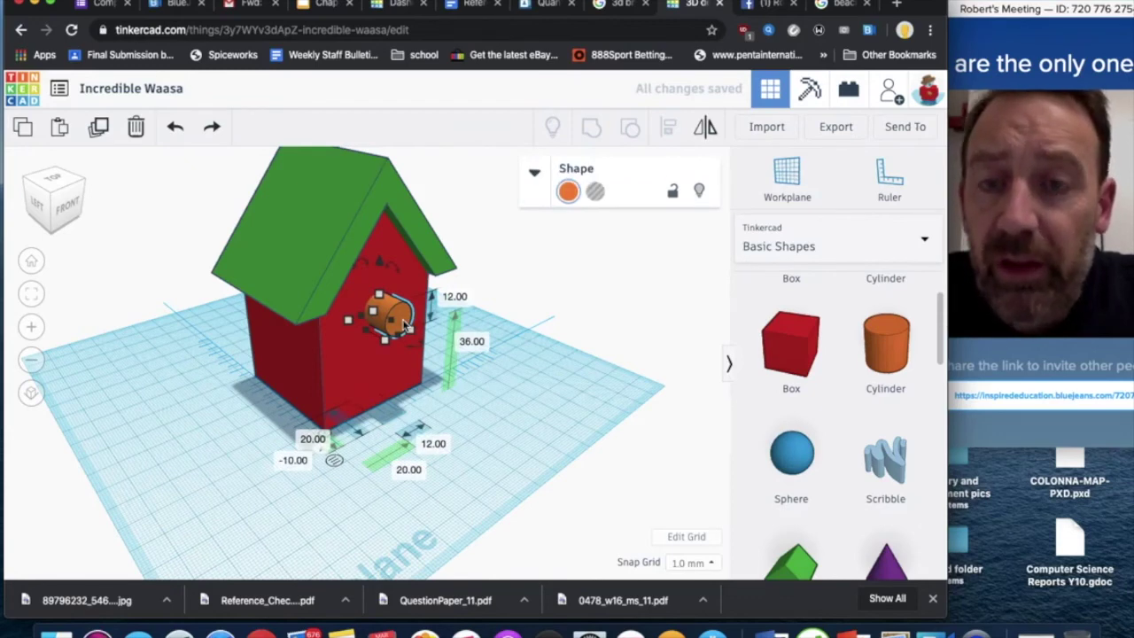
pyautogui.moveTo(403, 326); pyautogui.dragTo(431, 323)
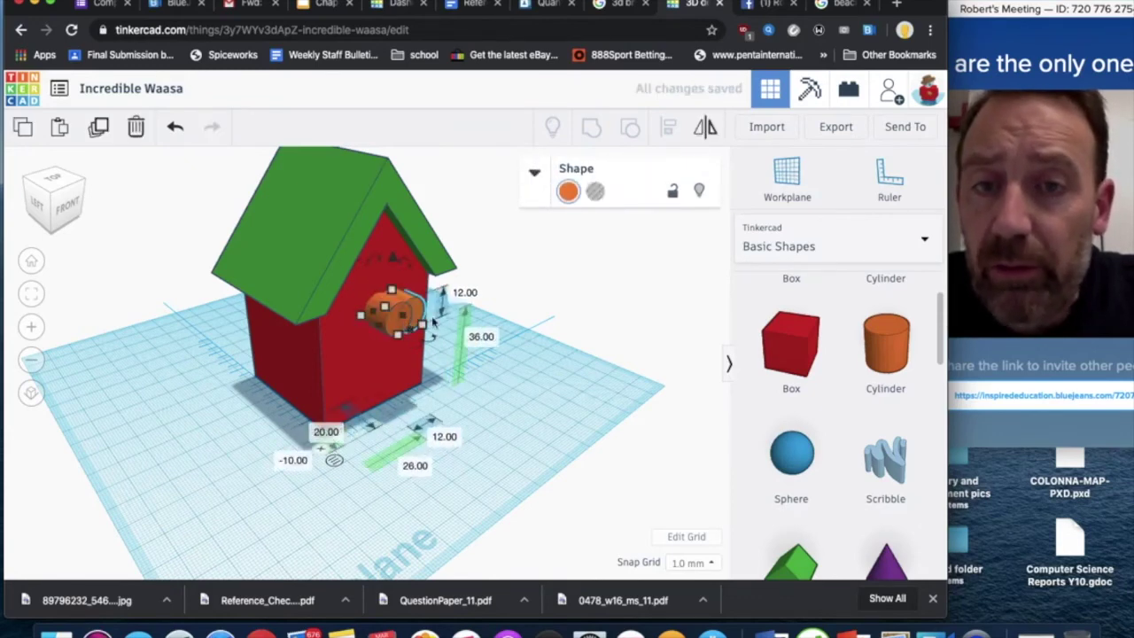
# Shrink the perch cylinder's two 12.00 dimensions to 6 × 6
pyautogui.click(473, 296)
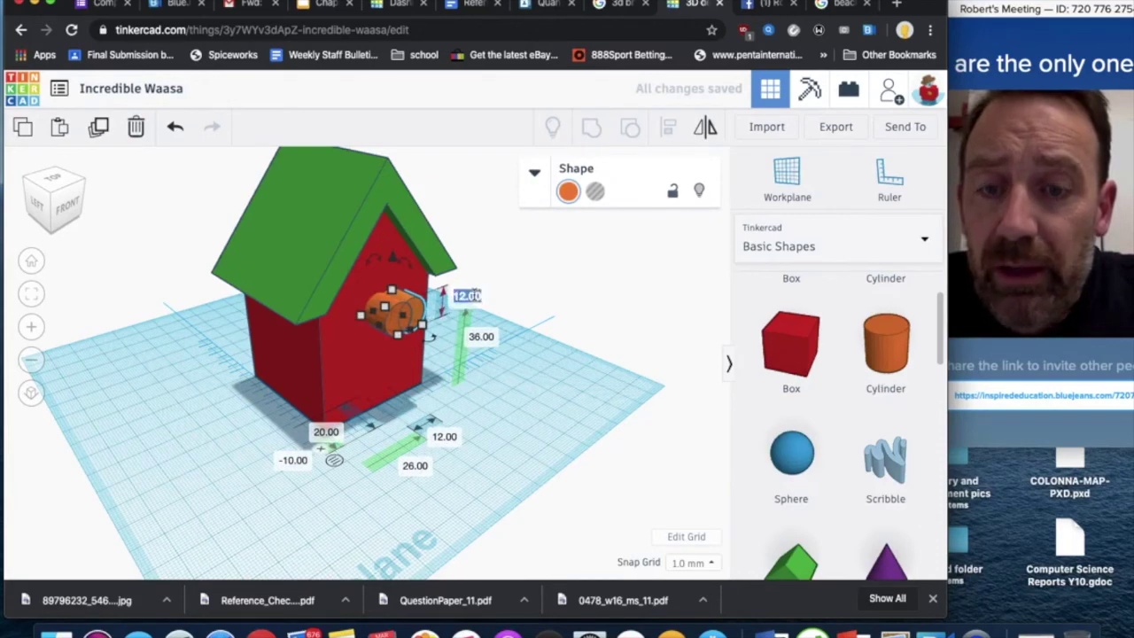
pyautogui.write('6')
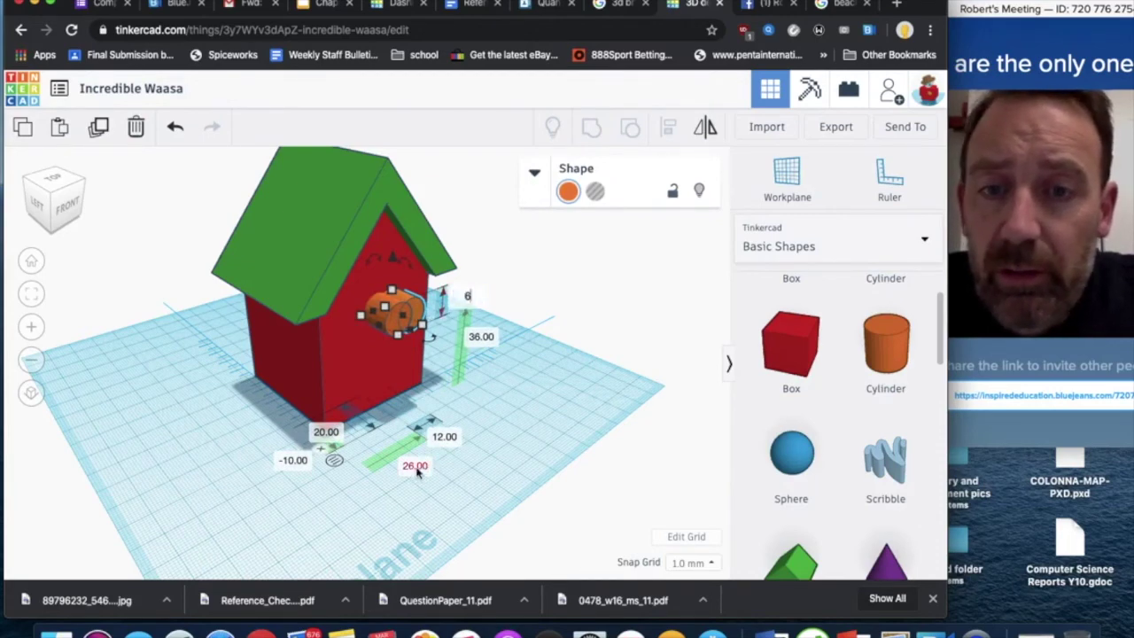
pyautogui.click(446, 442)
pyautogui.write('6')
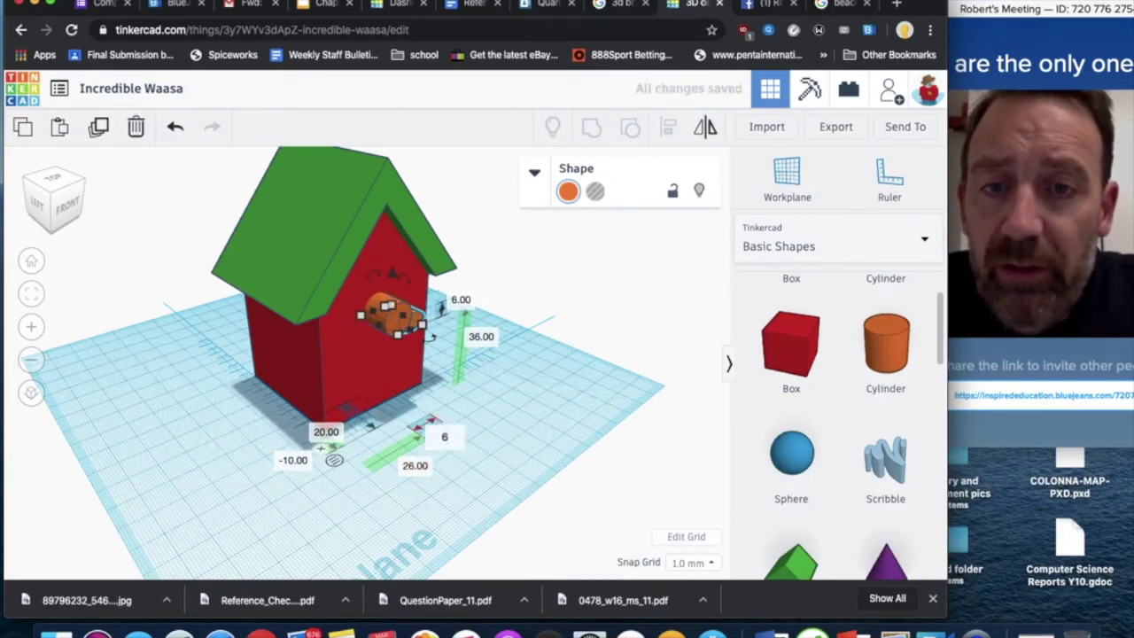
pyautogui.press('Return')
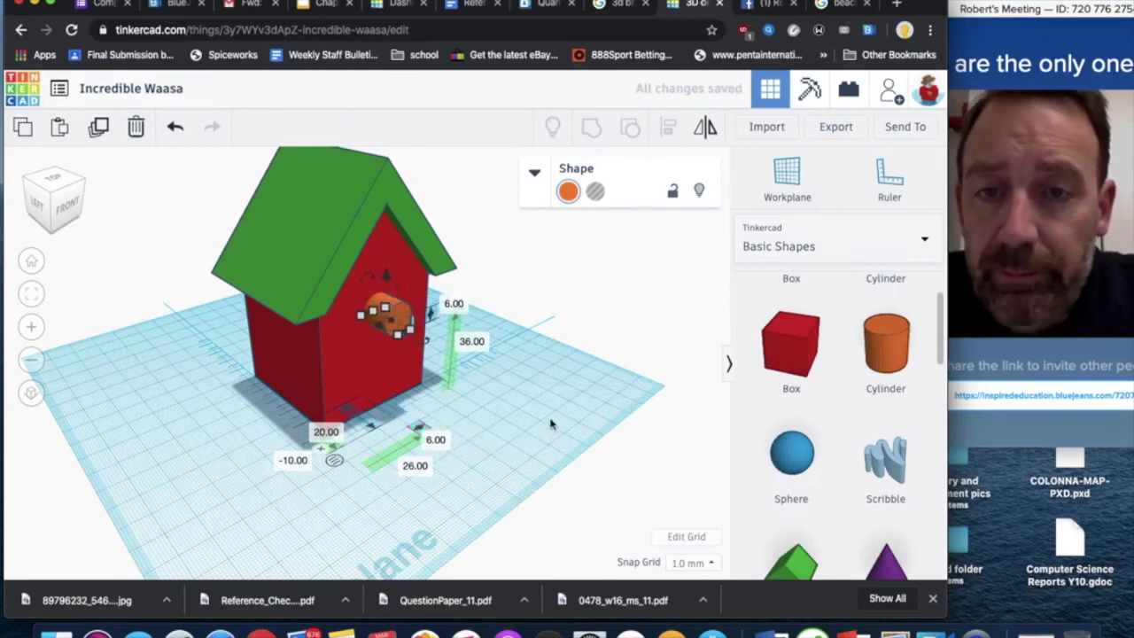
pyautogui.click(550, 424)
pyautogui.click(438, 337)
# Make the thicker entrance cylinder a hole and group it with the house to cut the opening
pyautogui.click(590, 379)
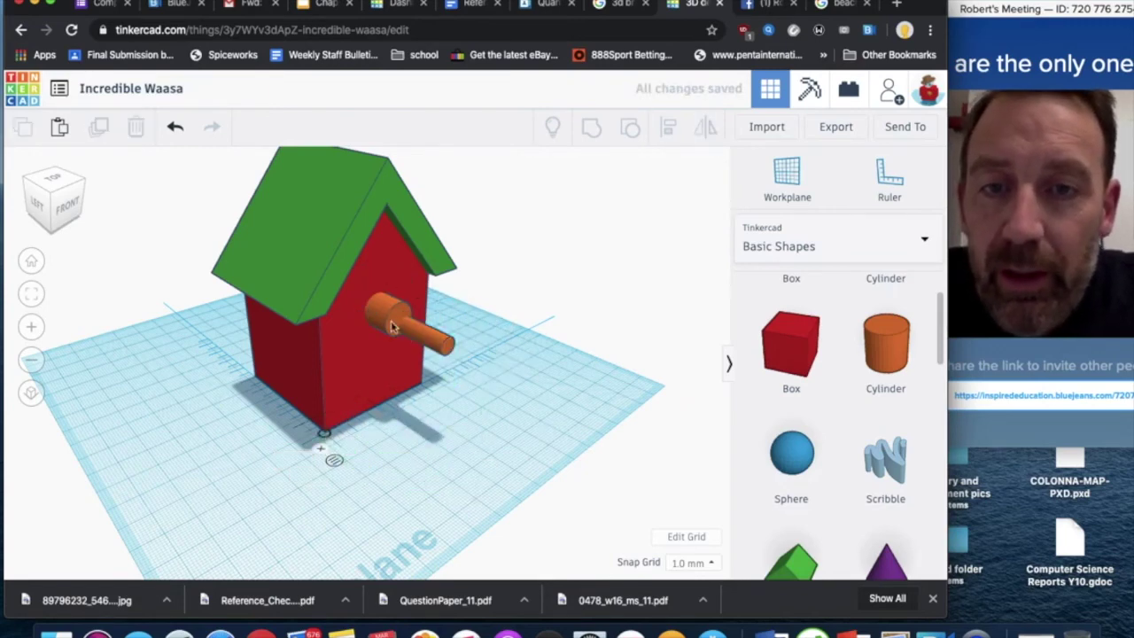
pyautogui.click(384, 312)
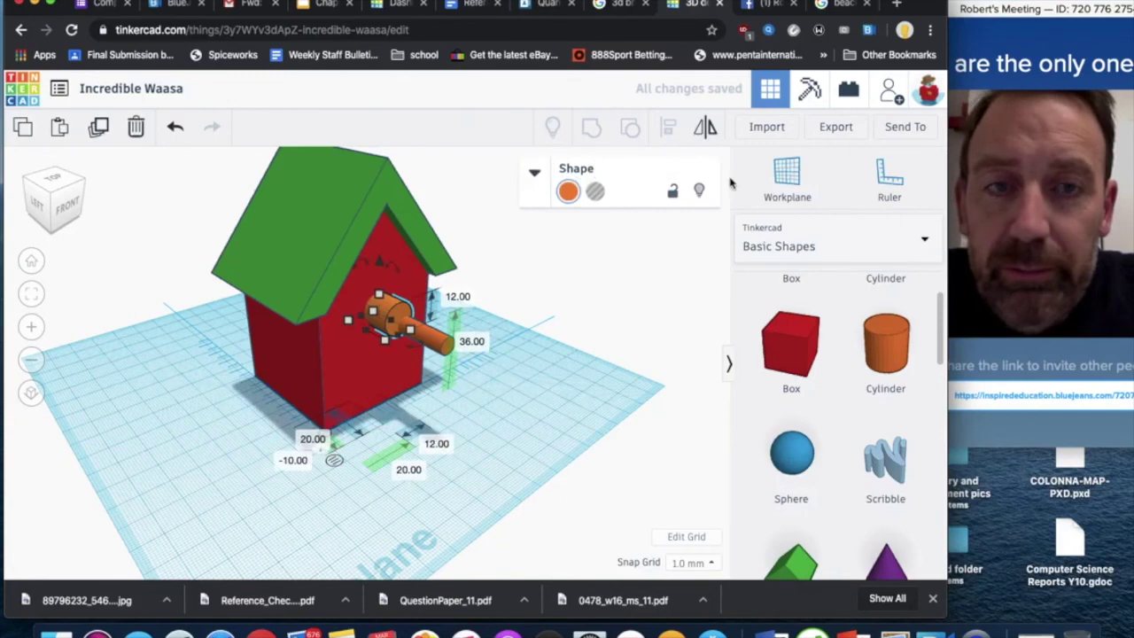
pyautogui.click(595, 192)
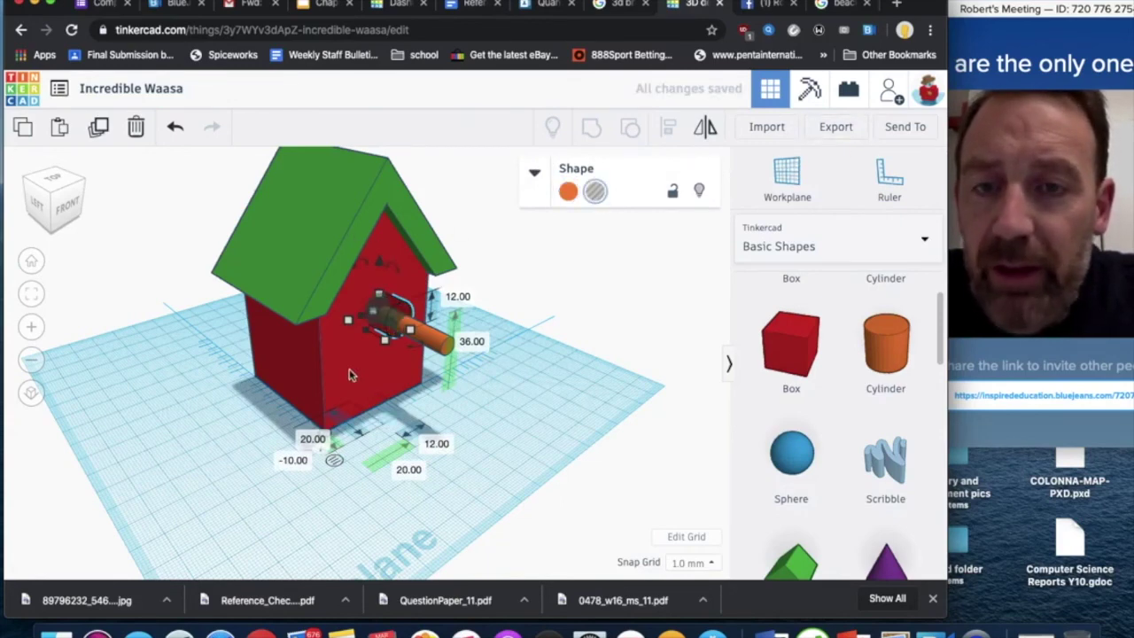
pyautogui.hotkey('ctrl', 'a')
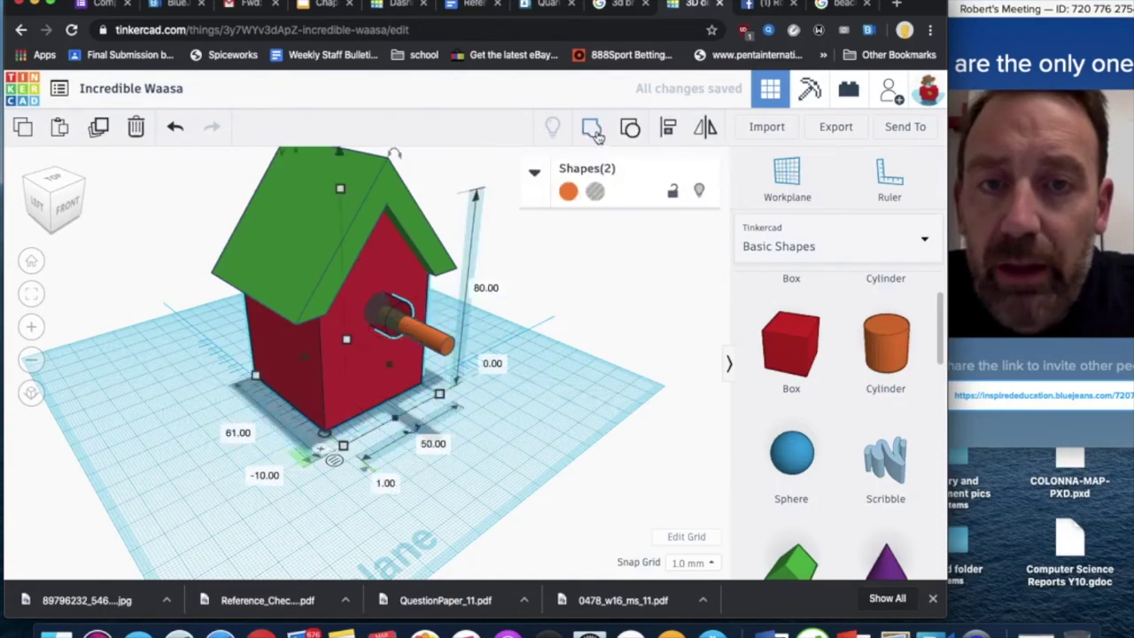
pyautogui.click(596, 130)
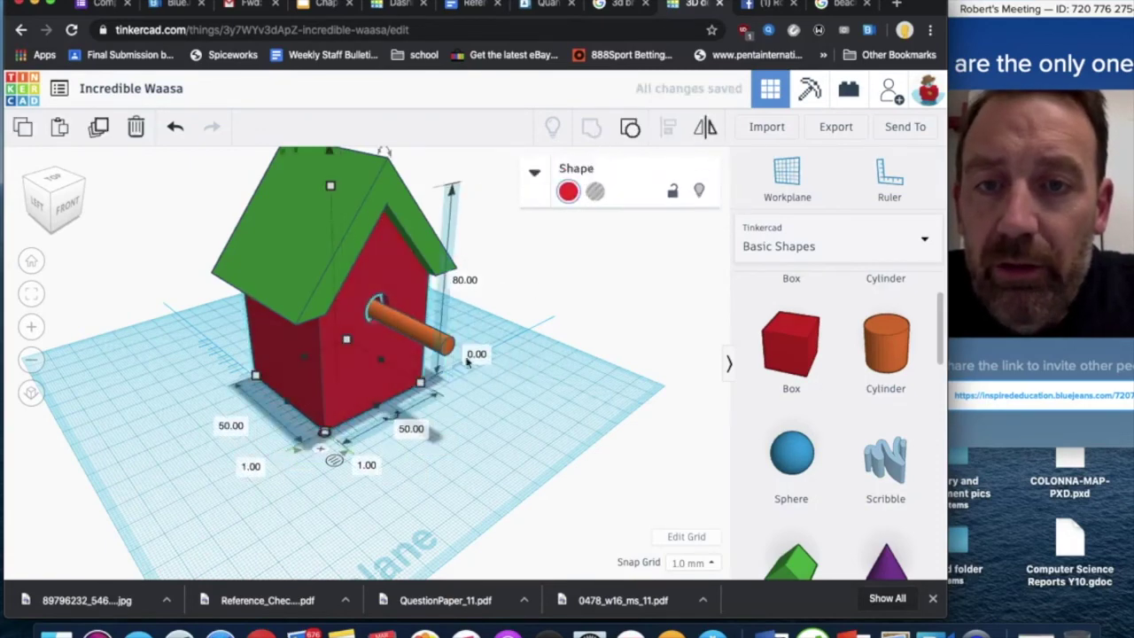
pyautogui.click(471, 332)
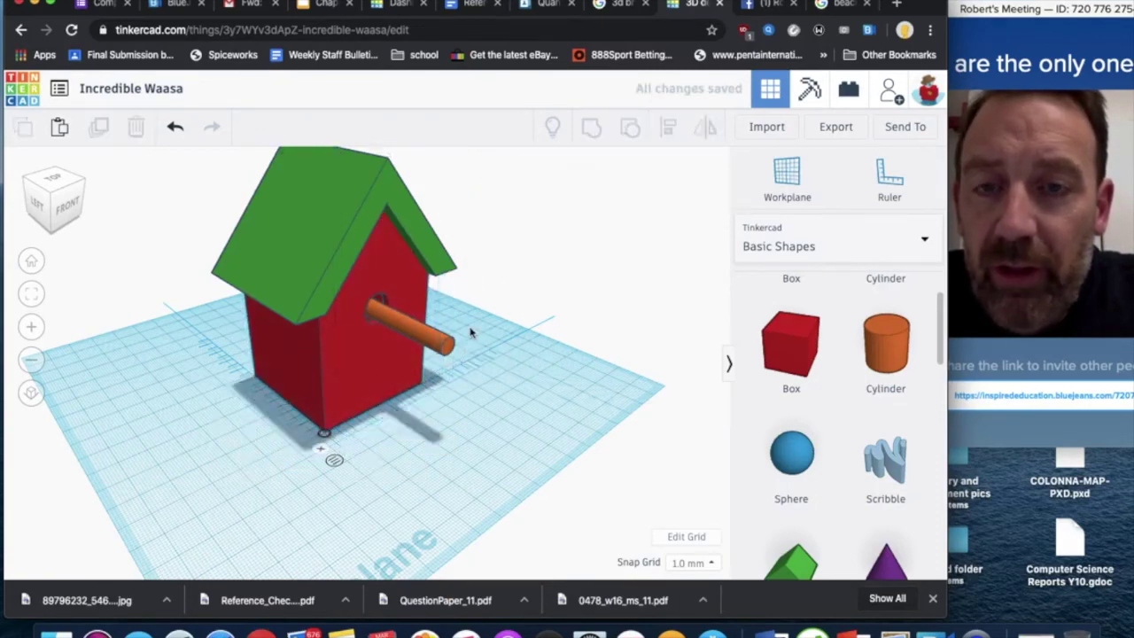
pyautogui.click(410, 332)
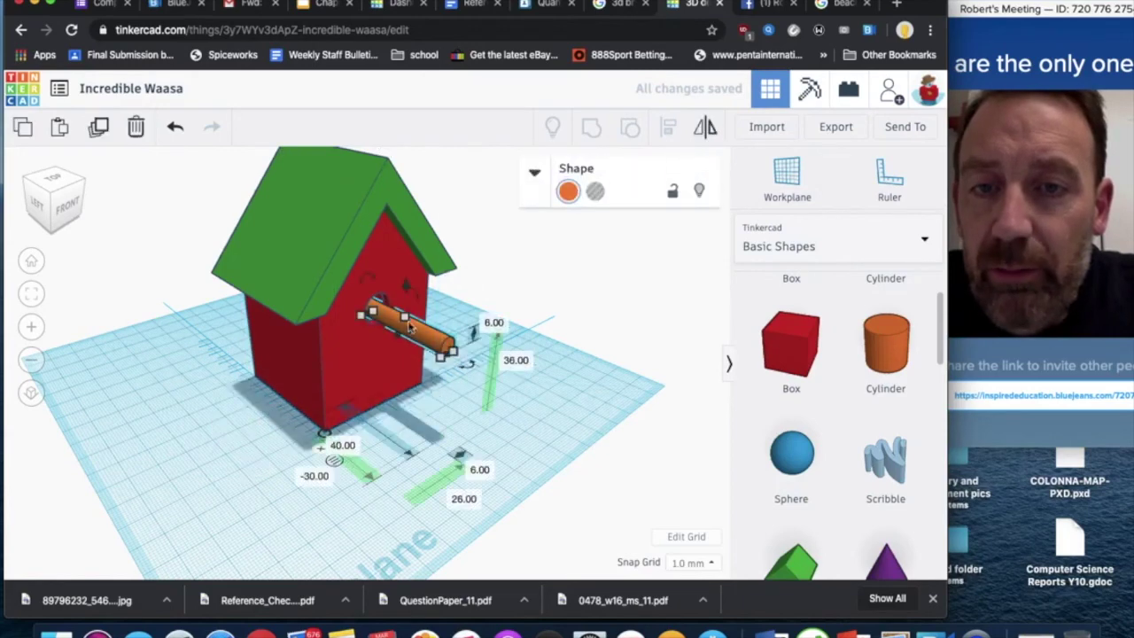
# Lower the perch to 23 mm elevation and slide it under the entrance hole
pyautogui.moveTo(406, 291); pyautogui.dragTo(404, 326)
pyautogui.moveTo(431, 377); pyautogui.dragTo(408, 373)
pyautogui.click(71, 205)
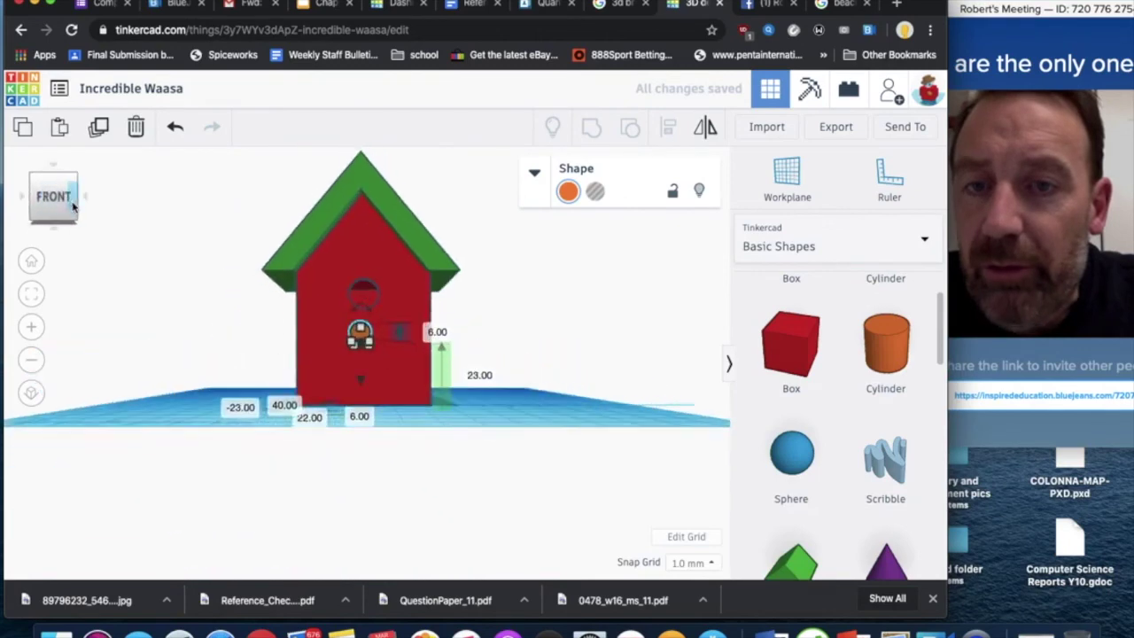
pyautogui.click(32, 179)
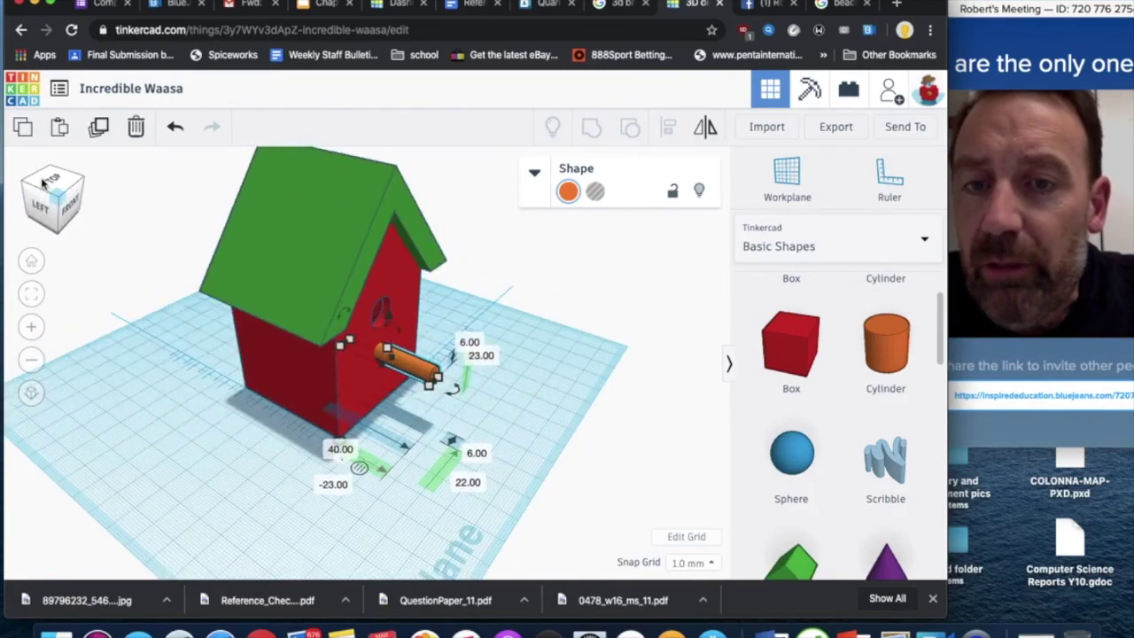
pyautogui.click(164, 401)
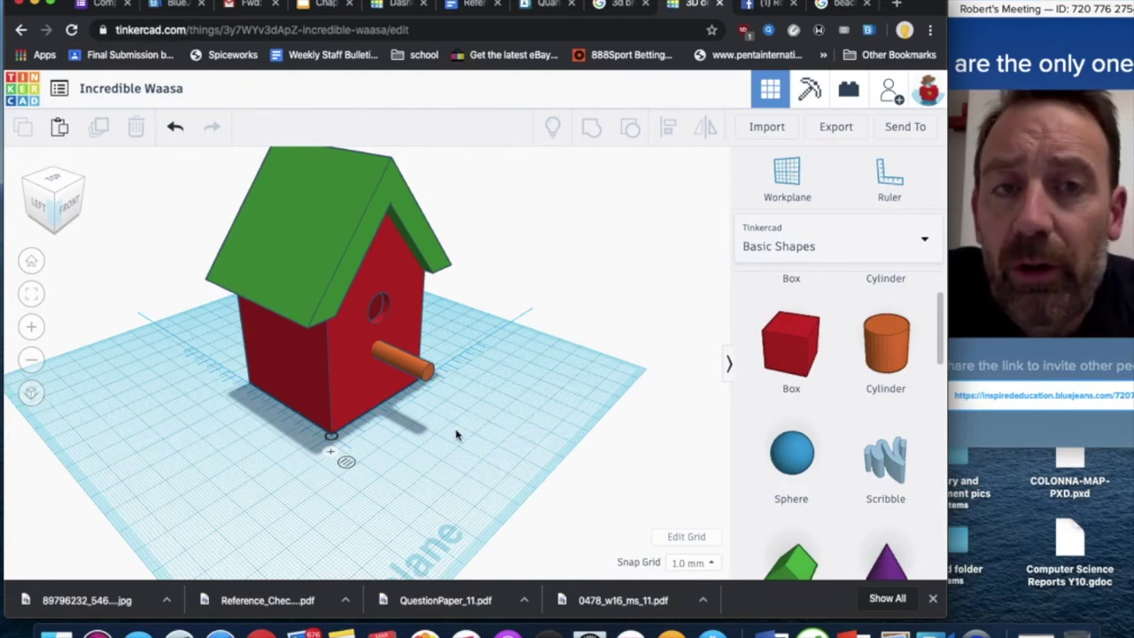
# Recolour the green roof purple using the preset colours
pyautogui.click(282, 239)
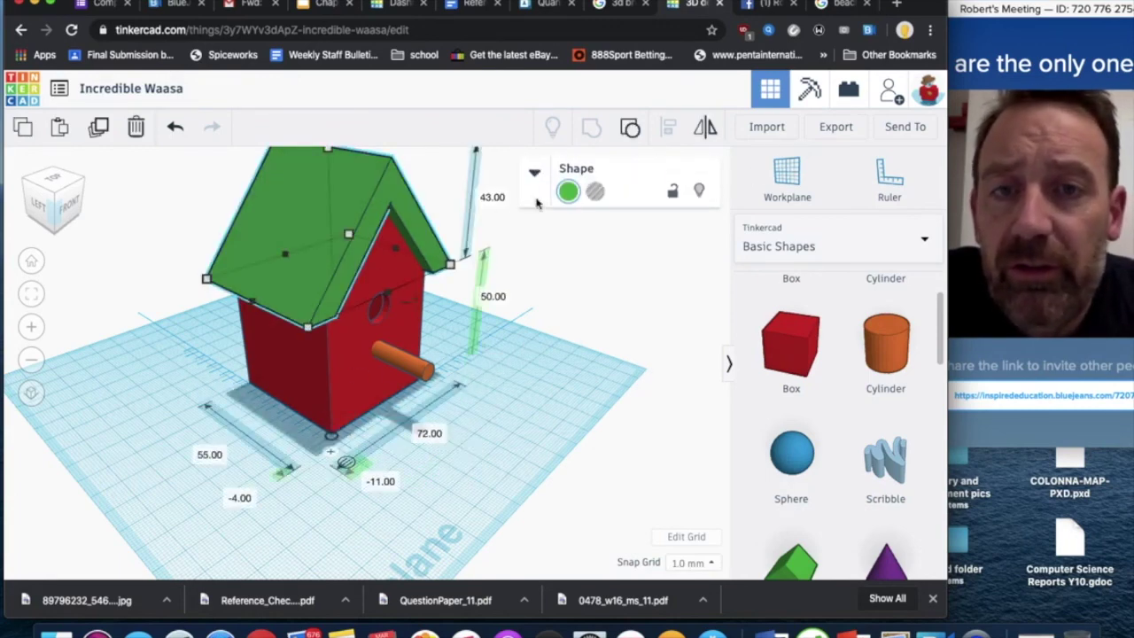
pyautogui.click(568, 192)
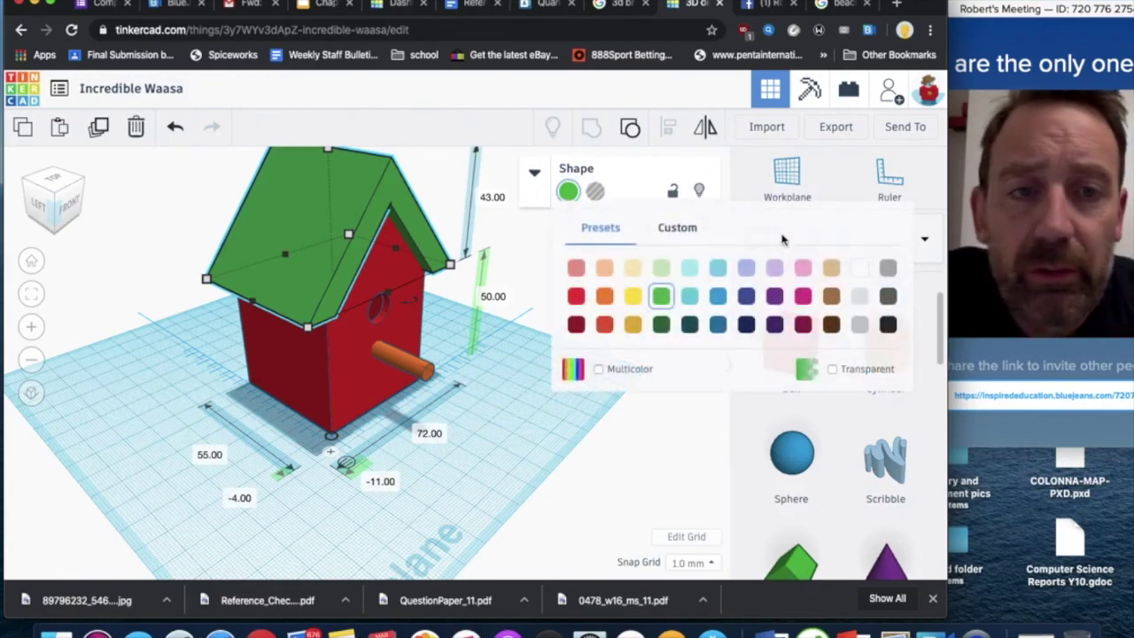
pyautogui.click(775, 296)
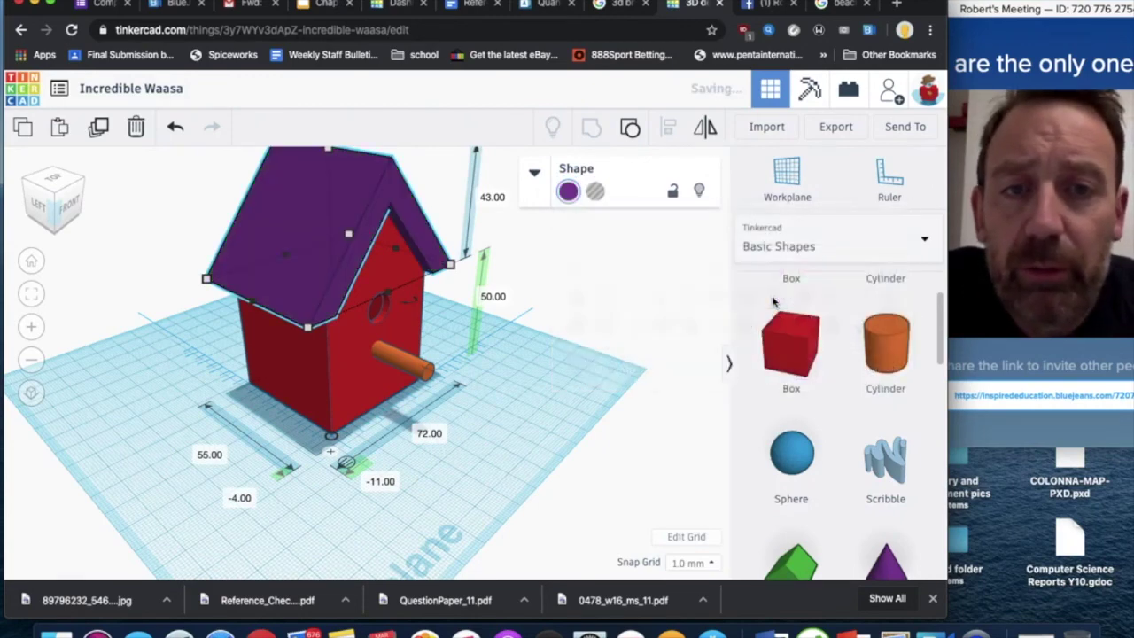
pyautogui.click(466, 381)
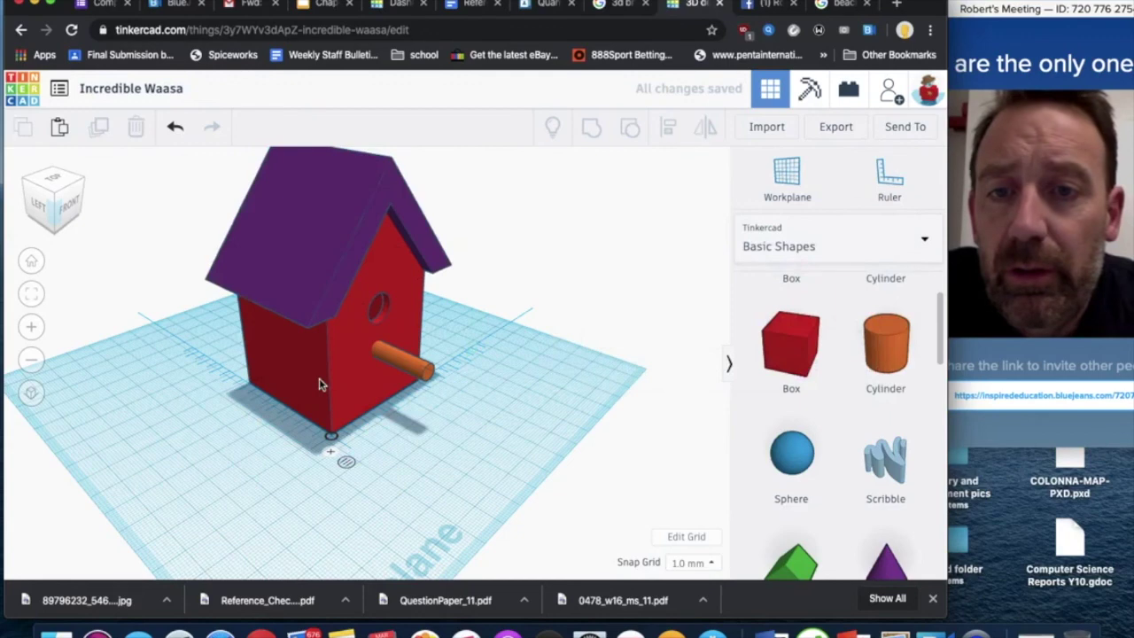
pyautogui.click(322, 384)
# Switch the house body's colour from red to the light blue preset
pyautogui.click(568, 192)
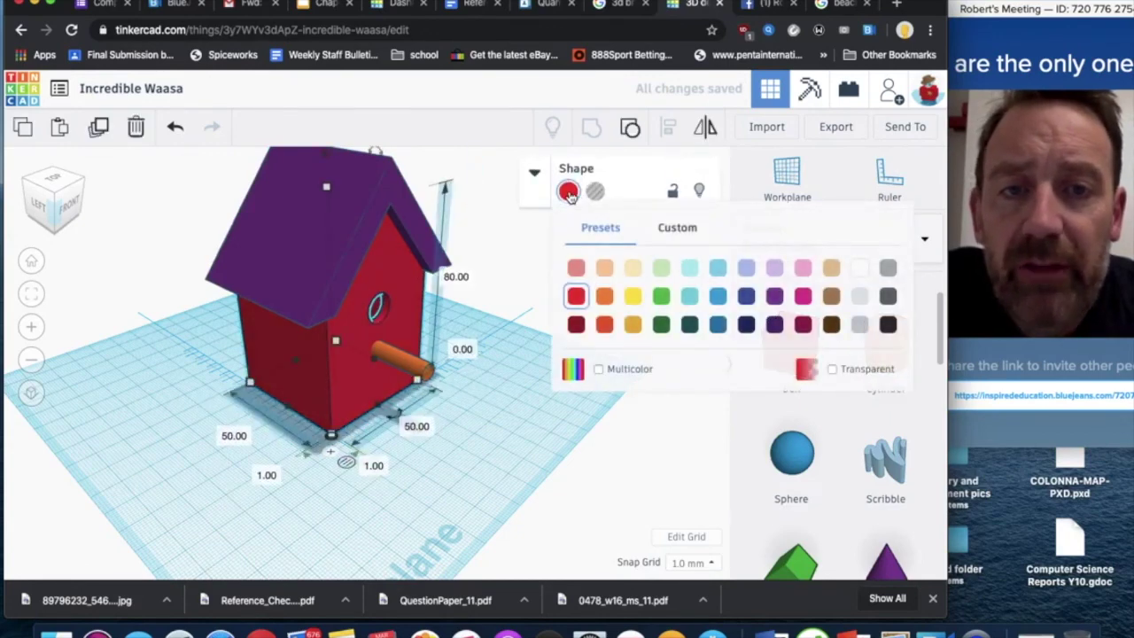
pyautogui.click(689, 302)
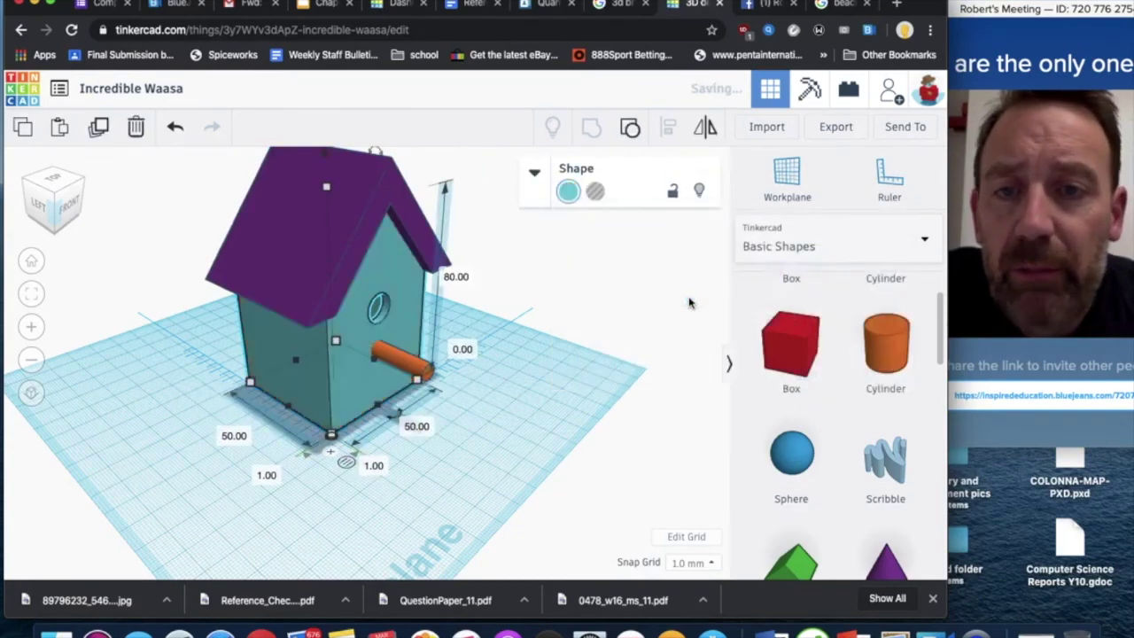
pyautogui.click(523, 400)
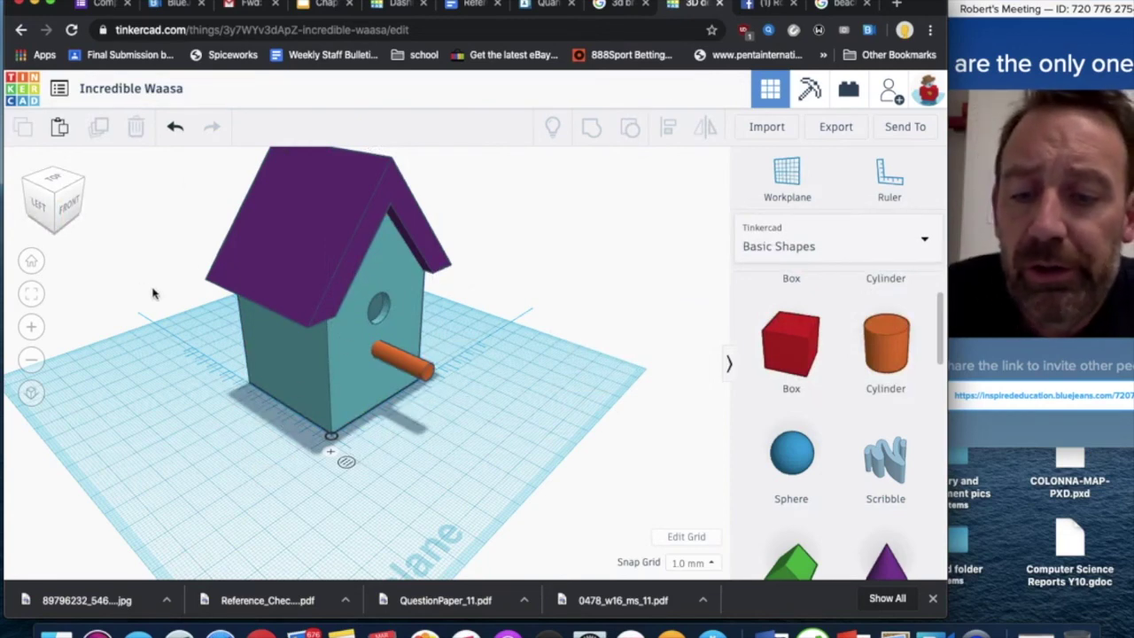
# Pan and orbit to a low front-right view of the finished bird house
pyautogui.moveTo(152, 293); pyautogui.dragTo(162, 335, button='middle')
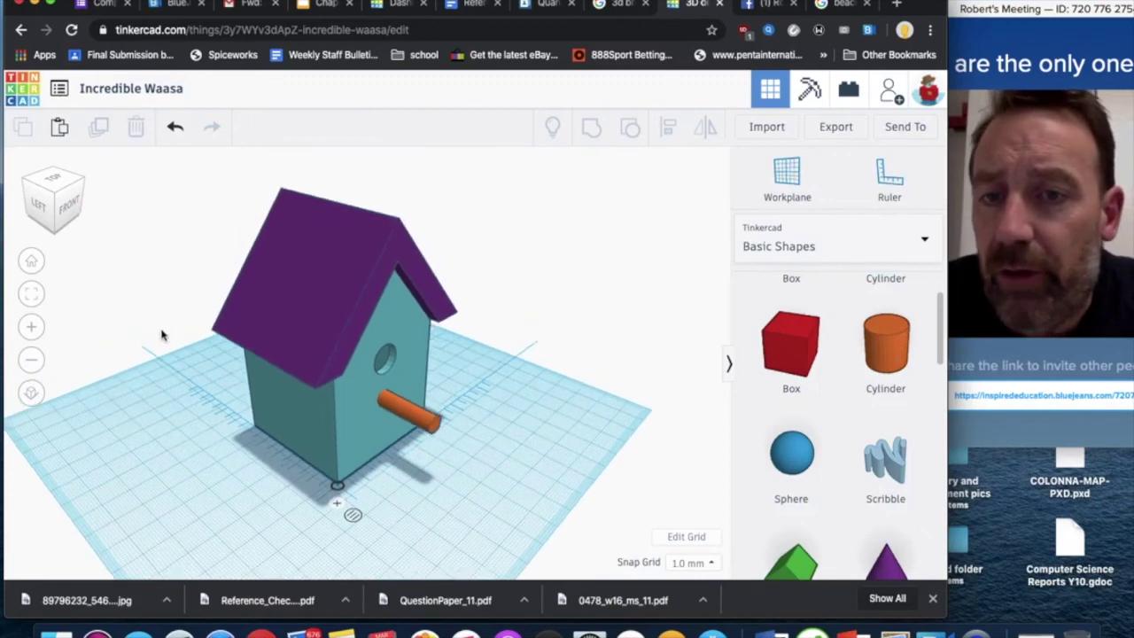
pyautogui.click(53, 197)
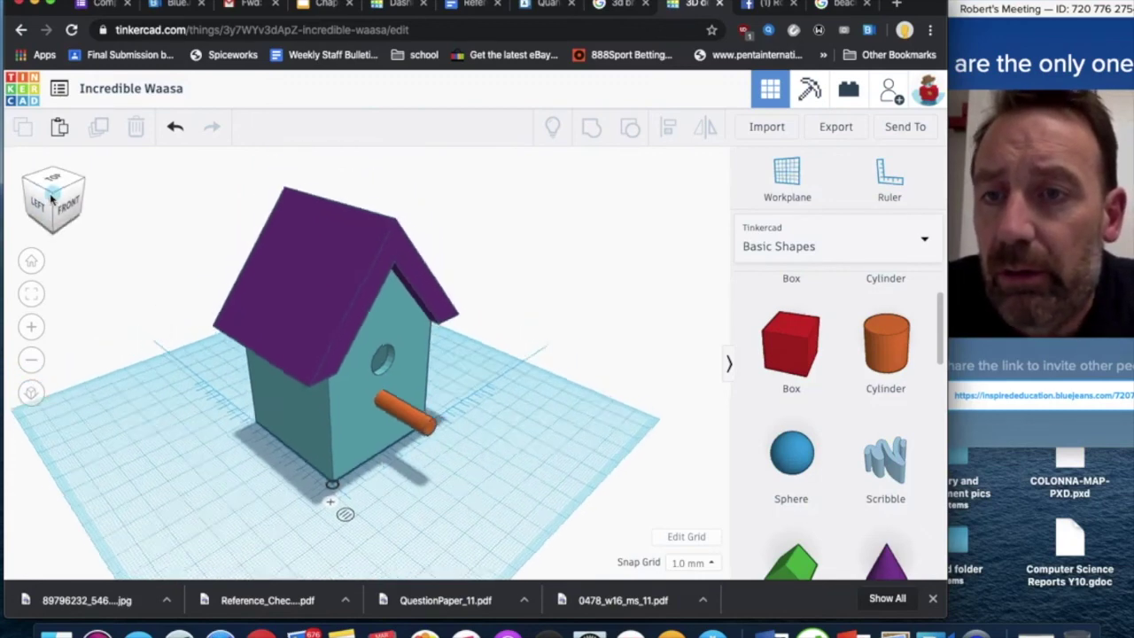
pyautogui.moveTo(53, 197)
pyautogui.mouseDown()
pyautogui.moveTo(40, 195)
pyautogui.moveTo(50, 197)
pyautogui.mouseUp()
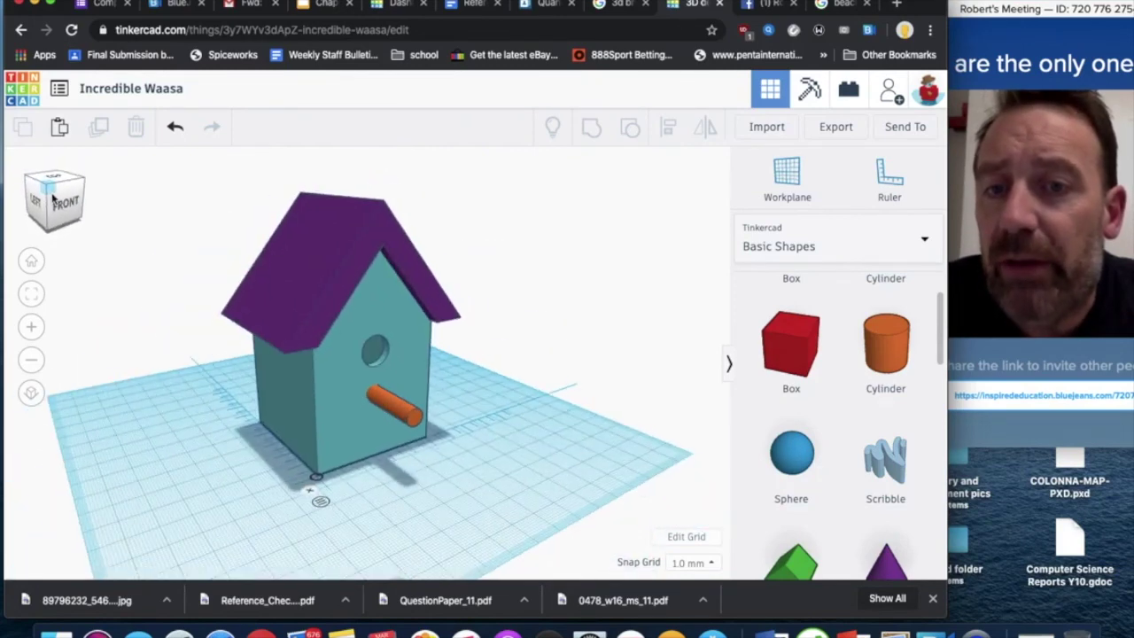